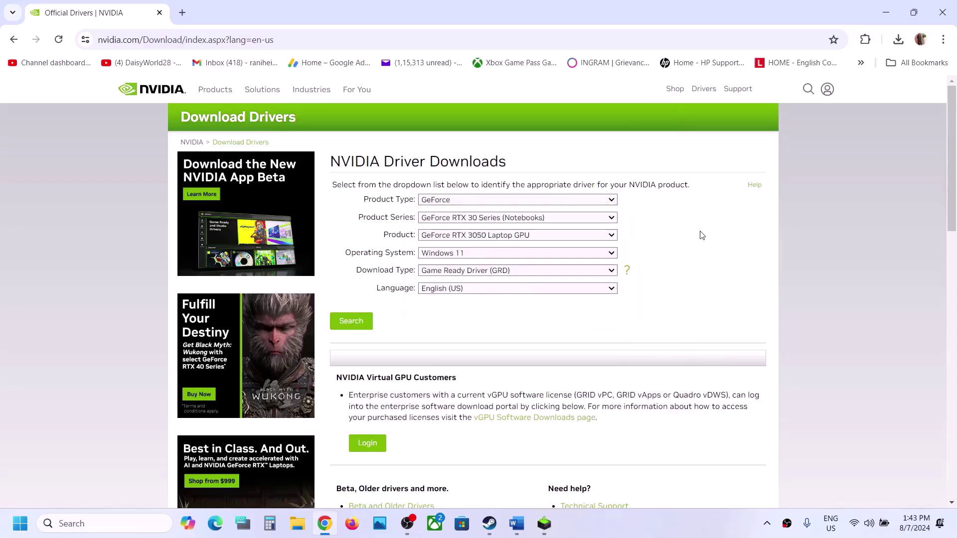
Search for the Windows 11 Game Ready driver for the GeForce RTX 3050 Laptop GPU and open its download page
click(531, 222)
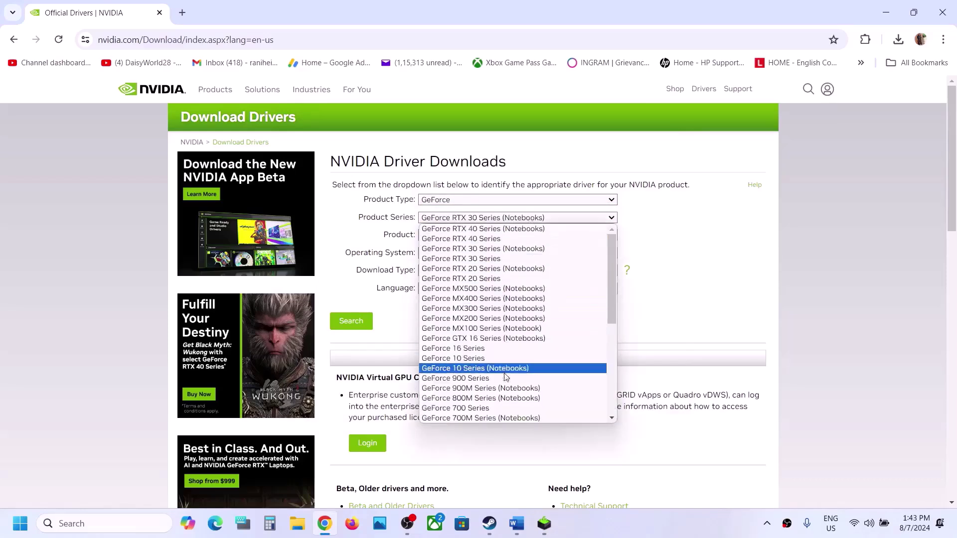
click(508, 249)
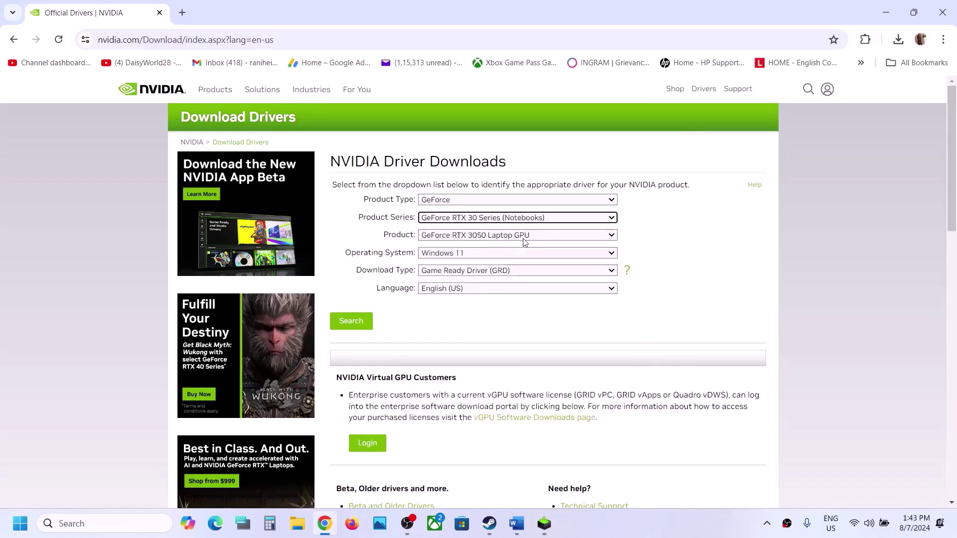
click(517, 239)
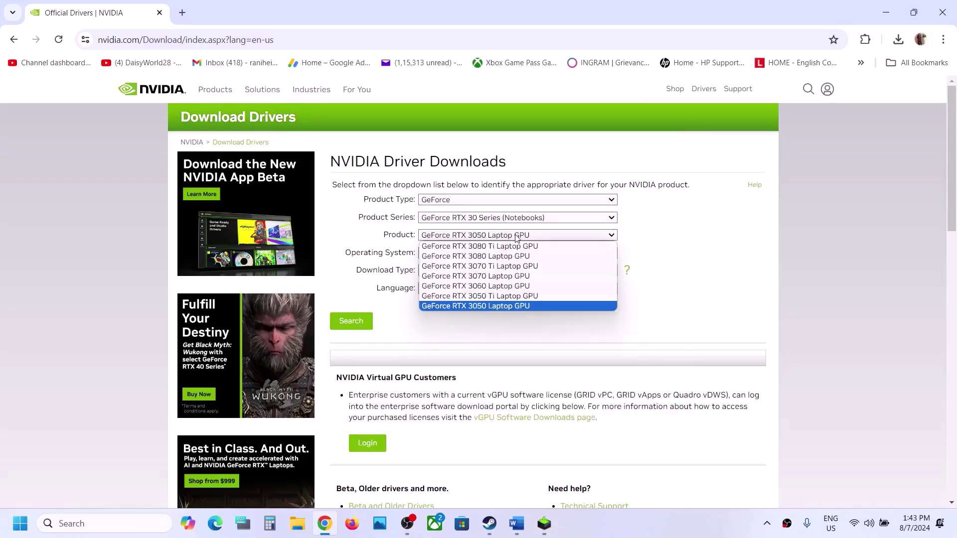
click(505, 306)
click(467, 254)
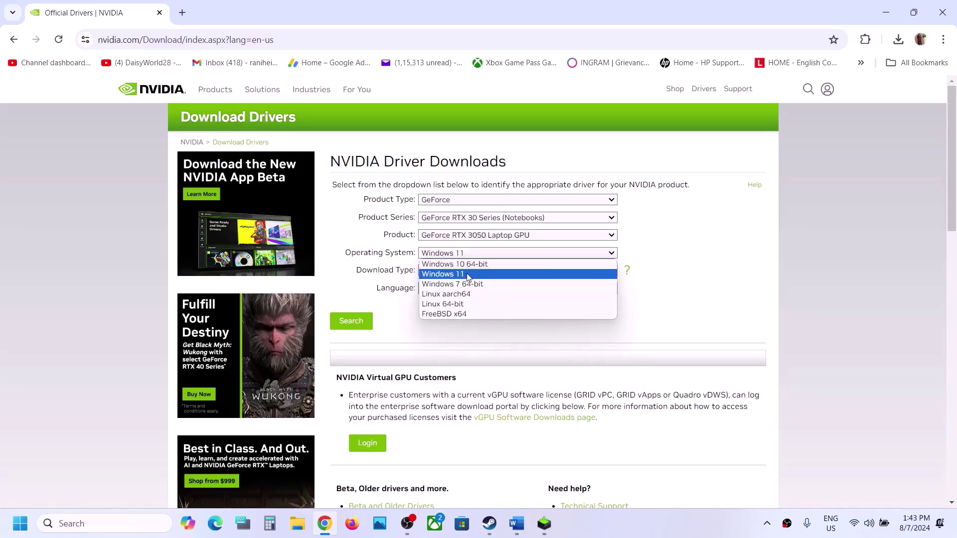
click(469, 275)
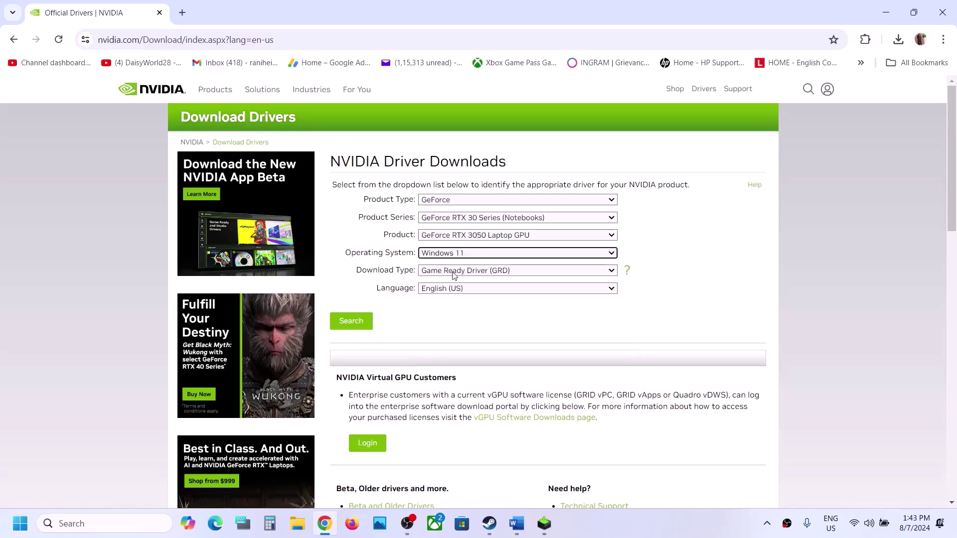
click(361, 320)
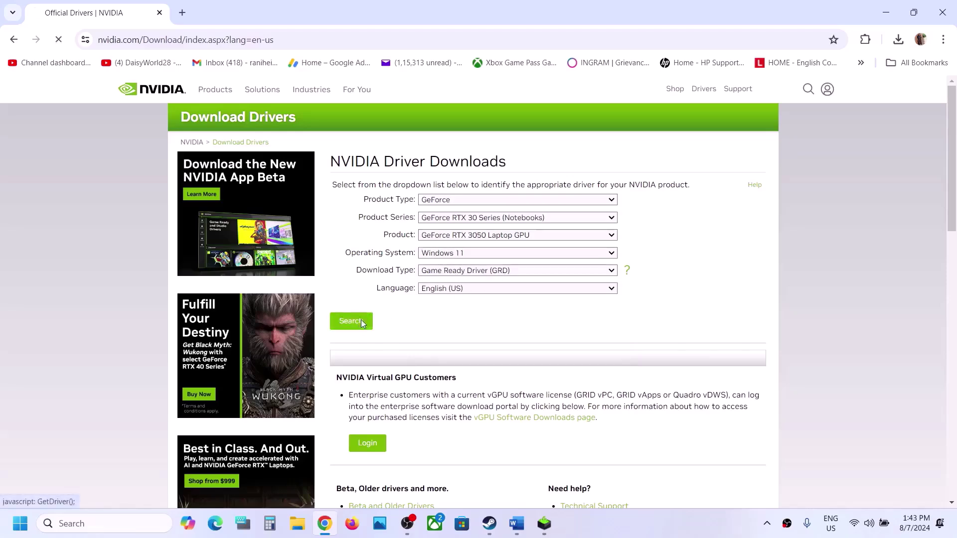
click(362, 262)
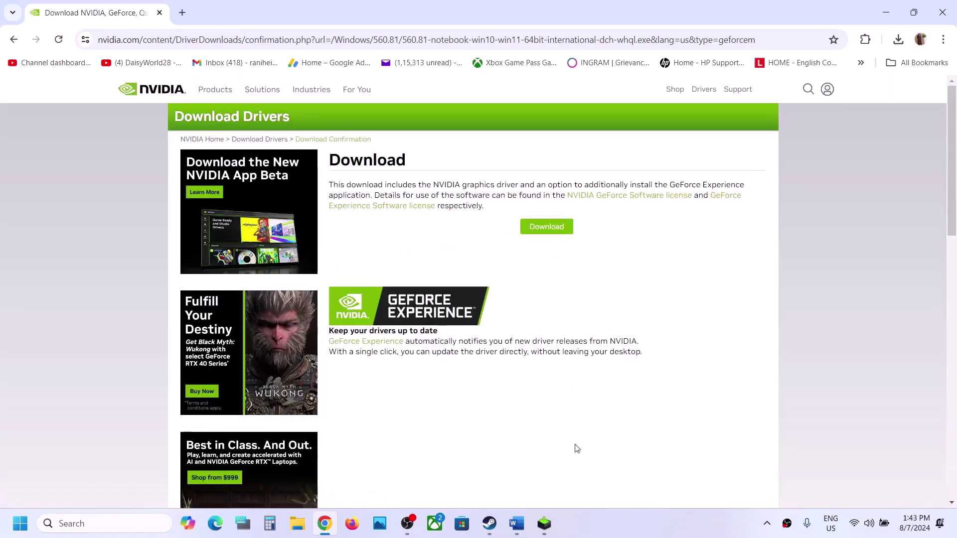
Start a custom installation of the NVIDIA graphics driver and GeForce Experience with a clean installation in the NVIDIA Installer
click(544, 513)
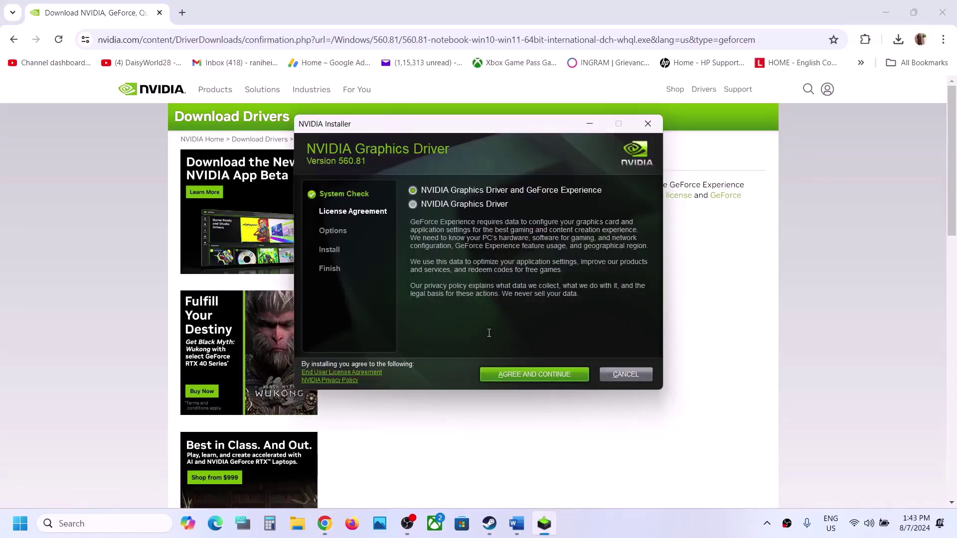
click(543, 374)
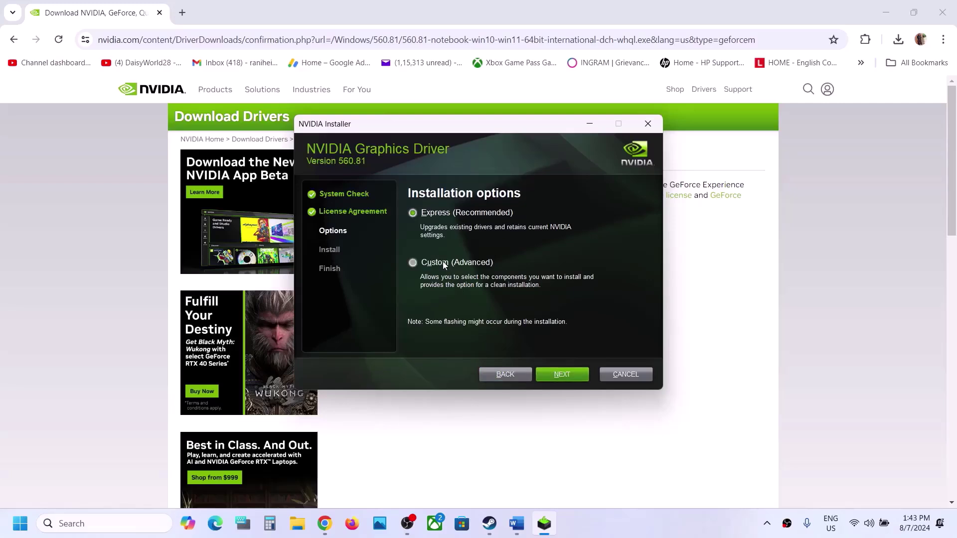
click(443, 262)
click(560, 374)
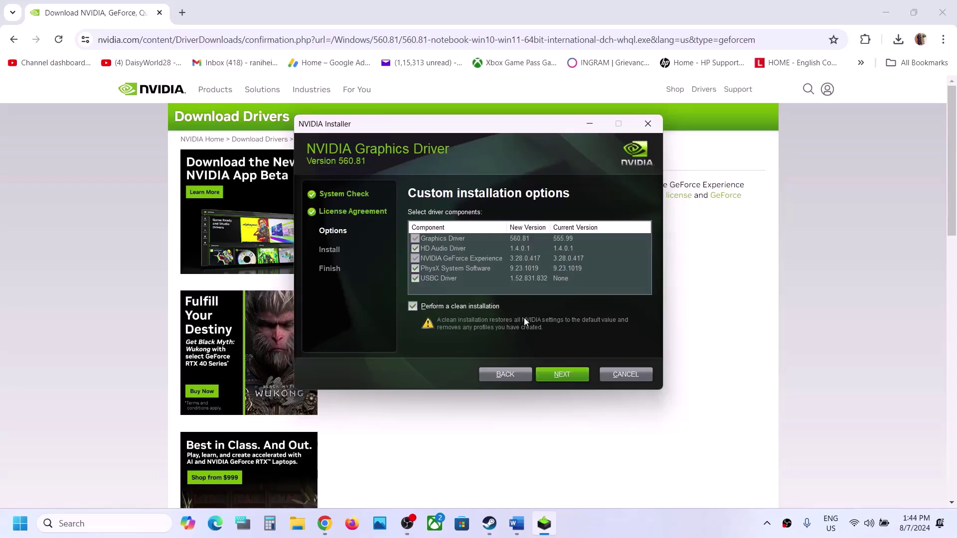
click(567, 375)
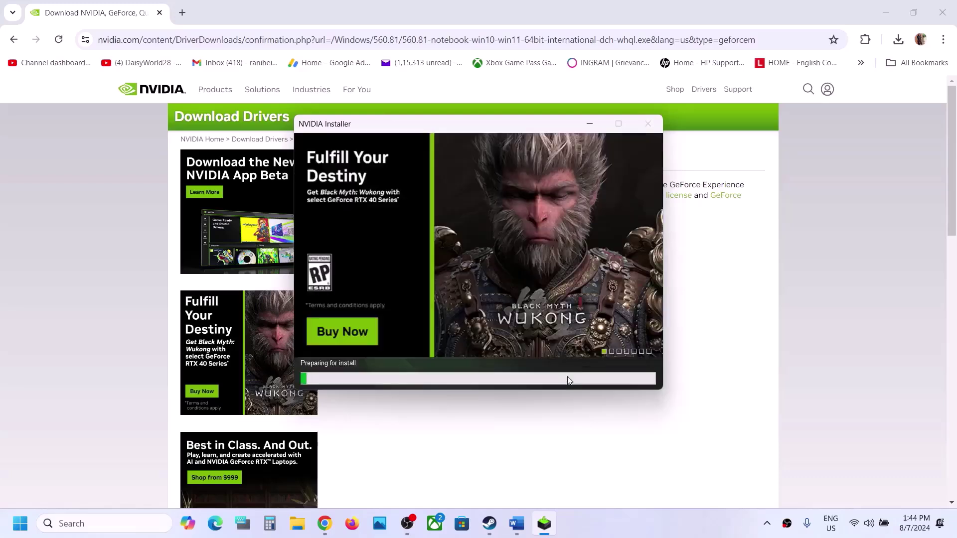
Bring up the computer's power options, including Restart, and dismiss them
click(20, 523)
click(362, 480)
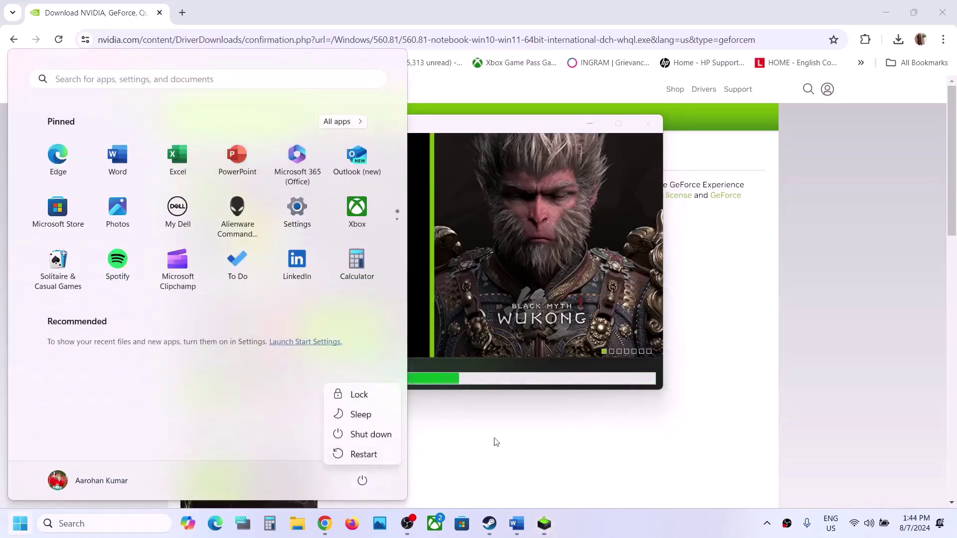
key(Escape)
click(578, 285)
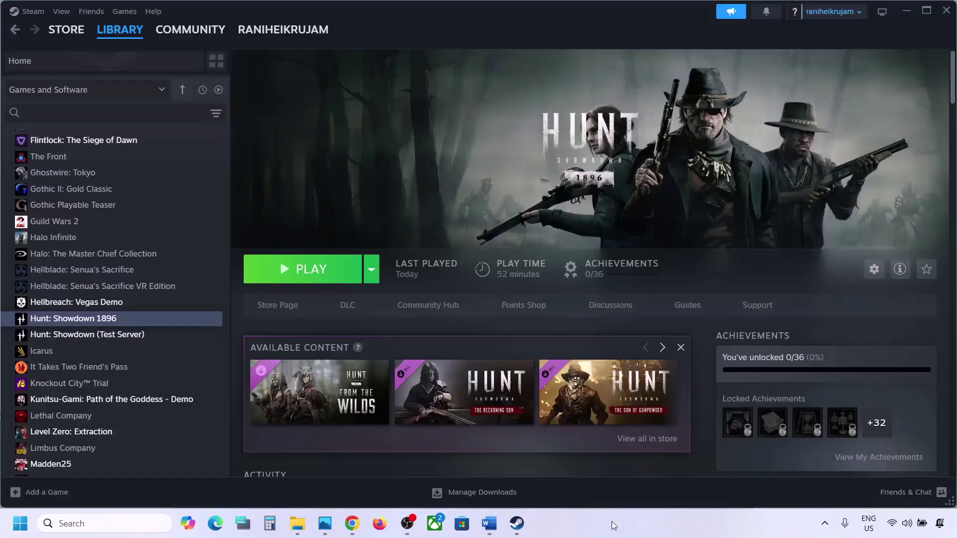
Consult the launch options step in the Word document and set the launch options of Hunt: Showdown 1896 in Steam to -dx11
click(489, 523)
scroll(363, 303, down, 2)
scroll(364, 303, down, 1)
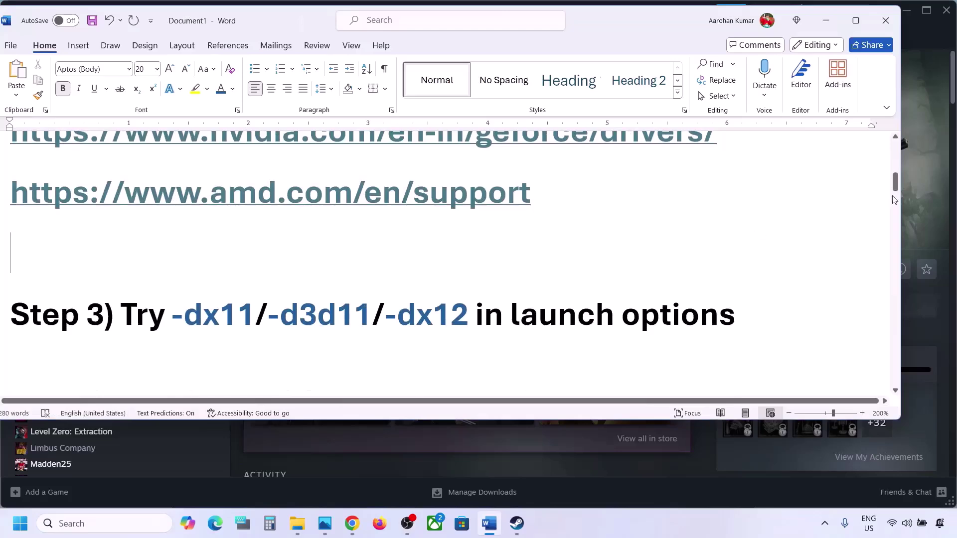
click(913, 224)
right_click(131, 322)
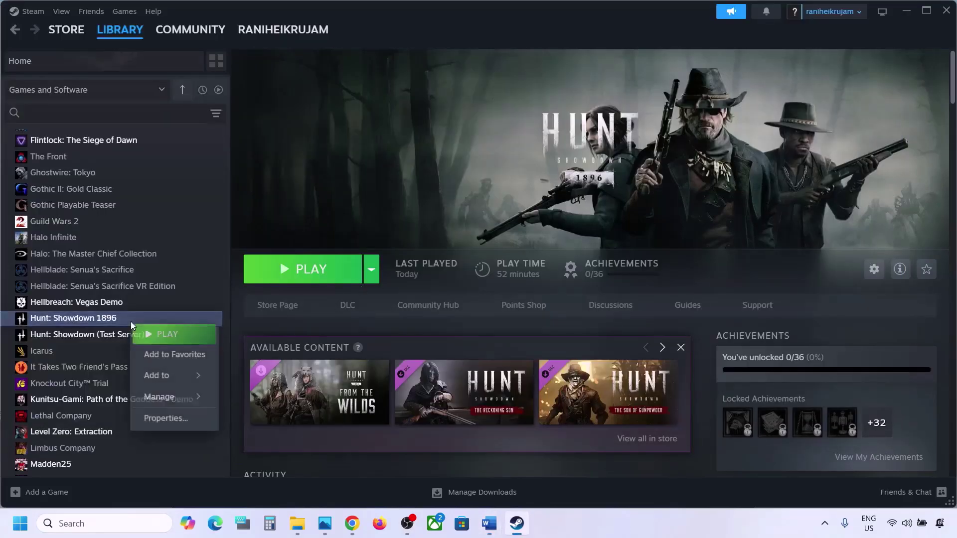
click(169, 420)
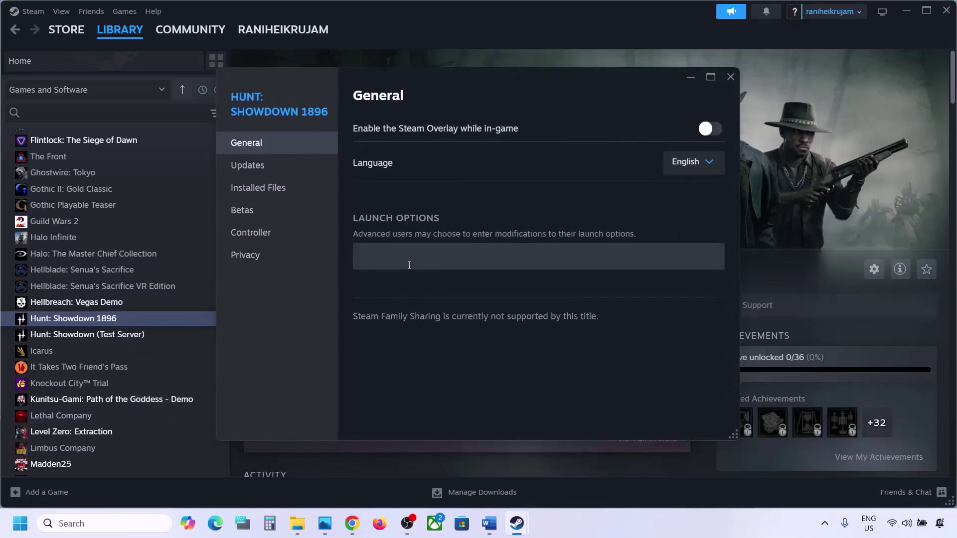
click(409, 265)
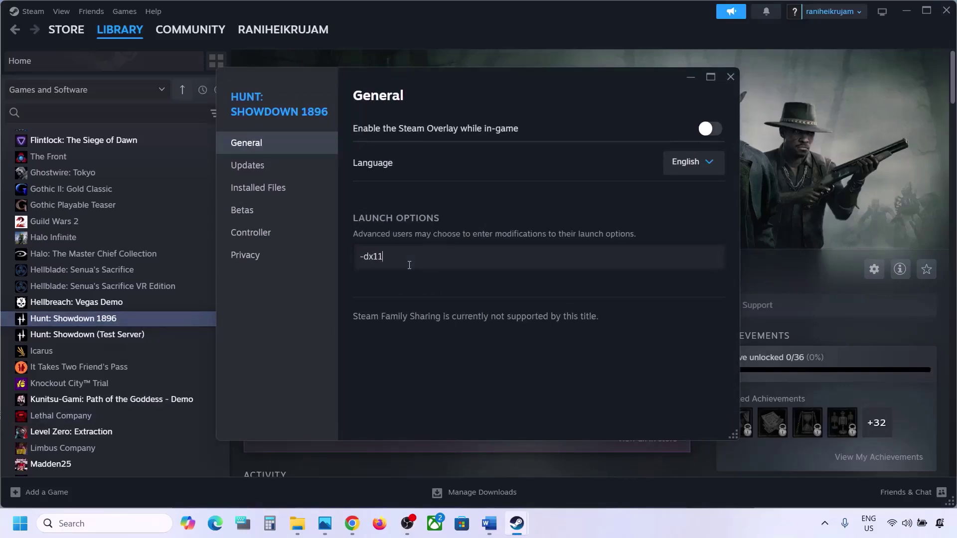
click(730, 77)
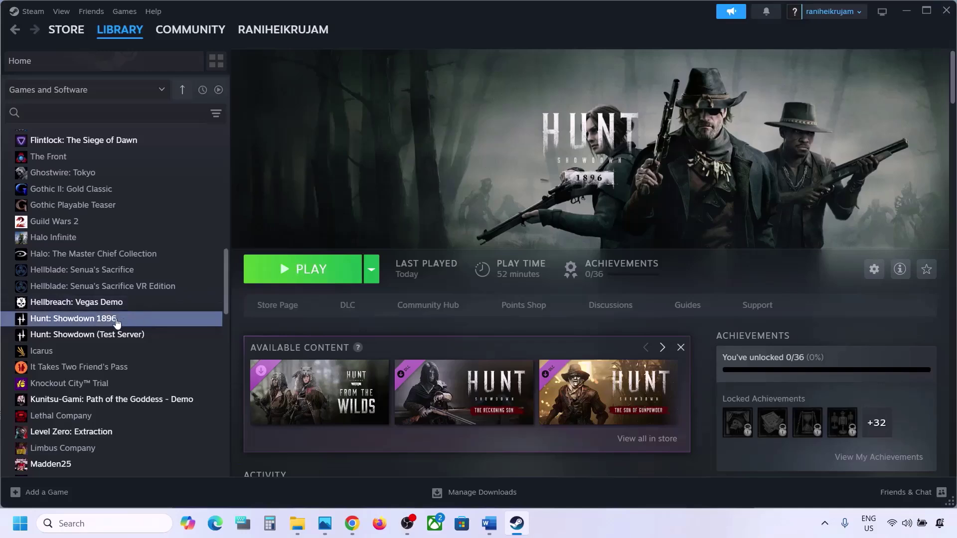
Replace the launch options of Hunt: Showdown 1896 with -d3d11 and close its properties
right_click(117, 322)
click(157, 415)
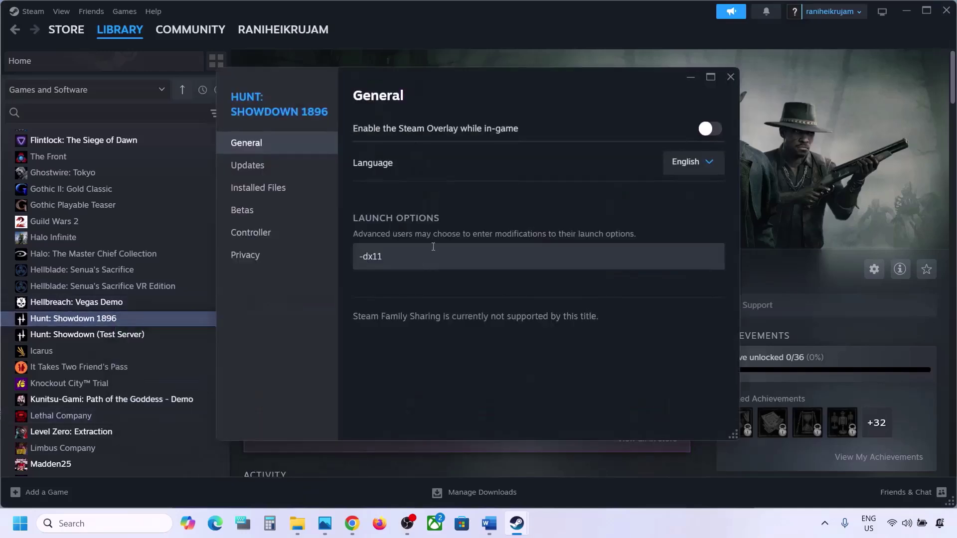
click(418, 256)
key(ctrl+a)
text(-)
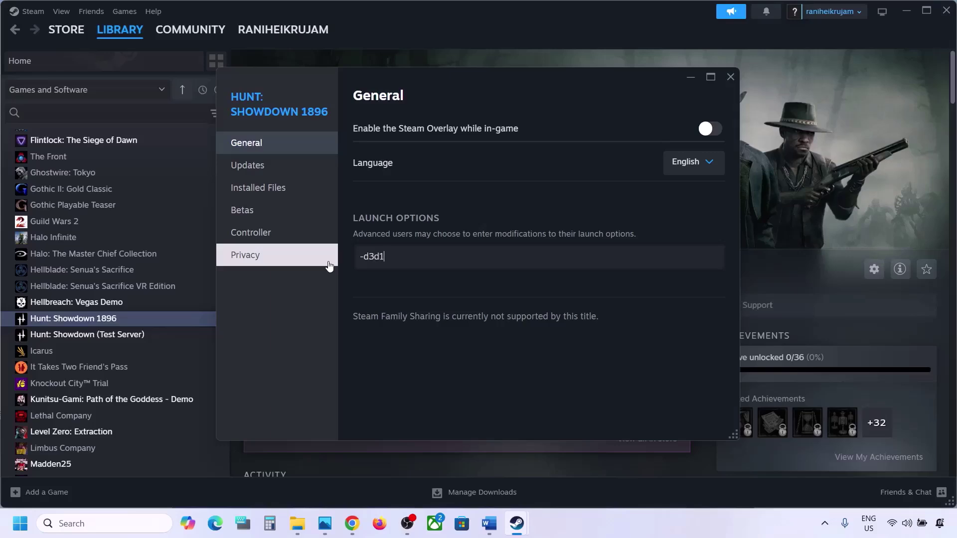
click(440, 321)
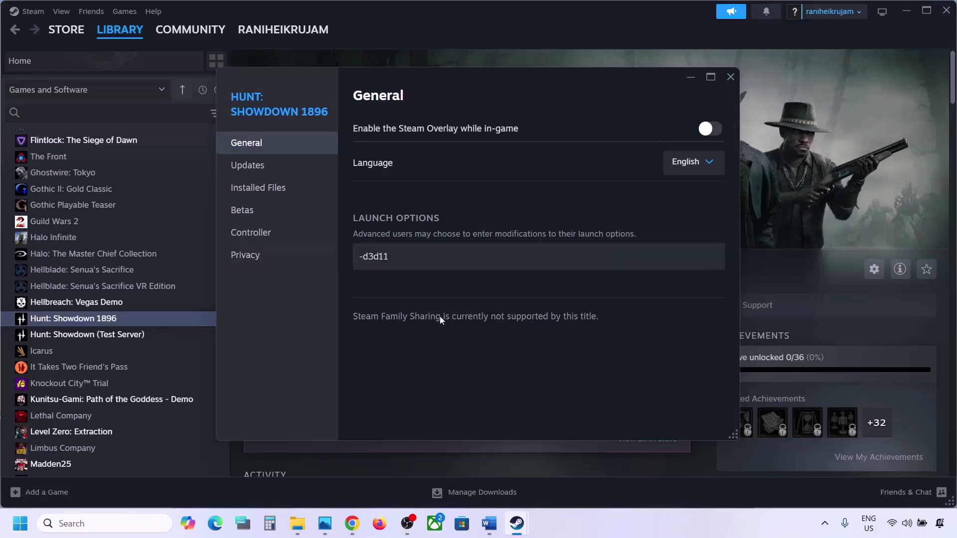
click(731, 76)
Change the launch options of Hunt: Showdown 1896 to -dx12 and close its properties
right_click(165, 327)
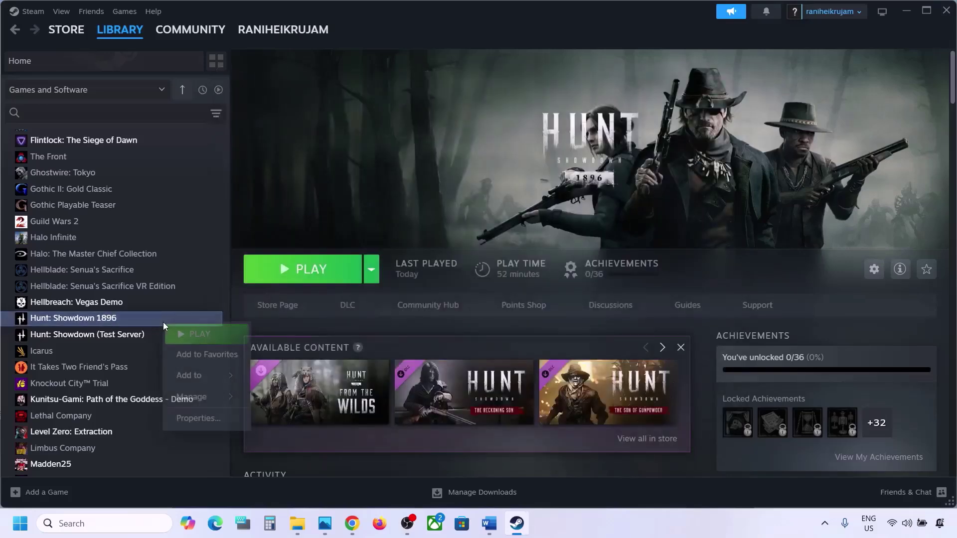
click(197, 416)
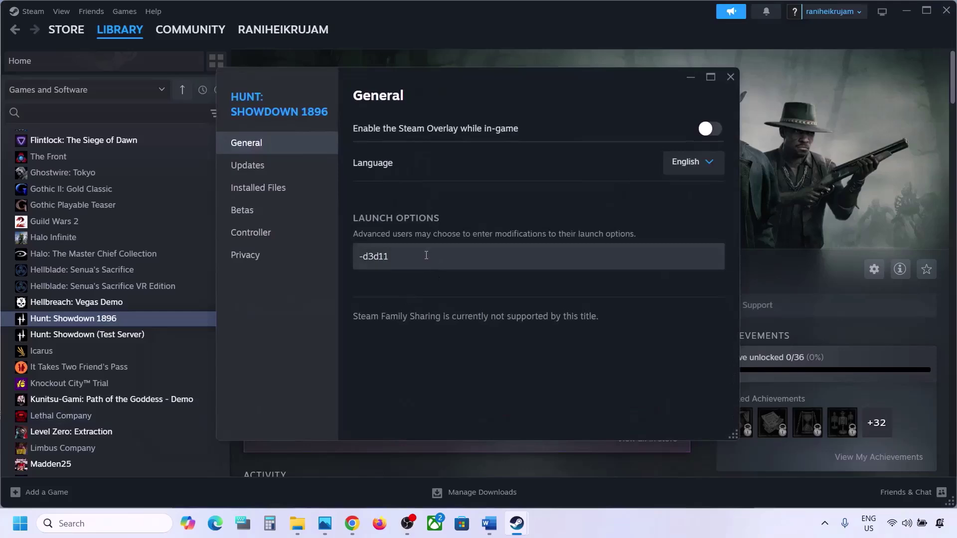
drag(429, 256, 319, 262)
text(-)
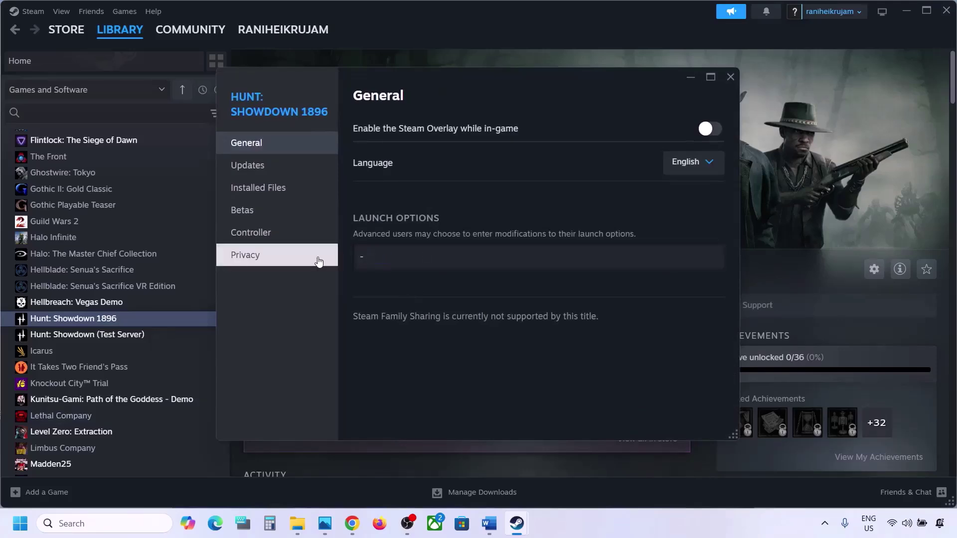
click(442, 304)
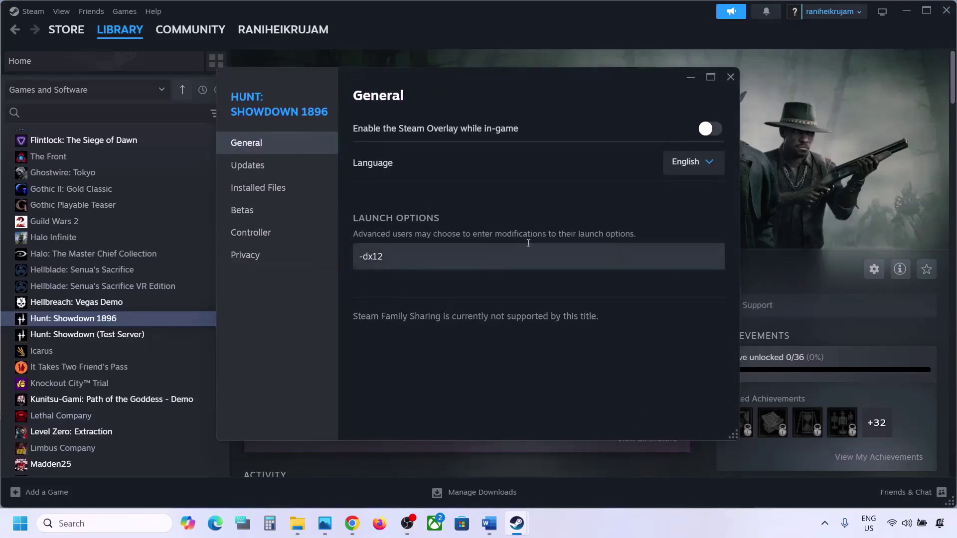
click(731, 77)
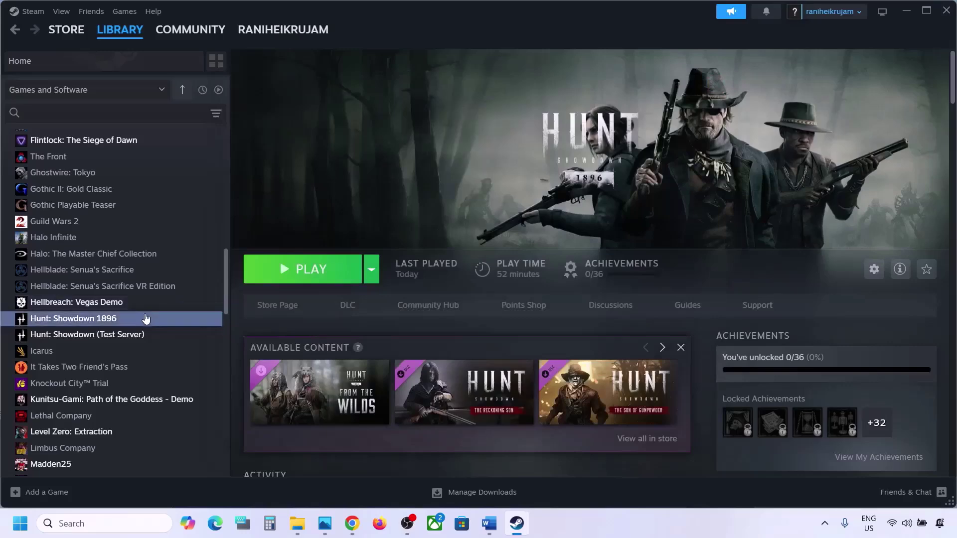
Clear the launch options of Hunt: Showdown 1896 and close its properties
right_click(143, 318)
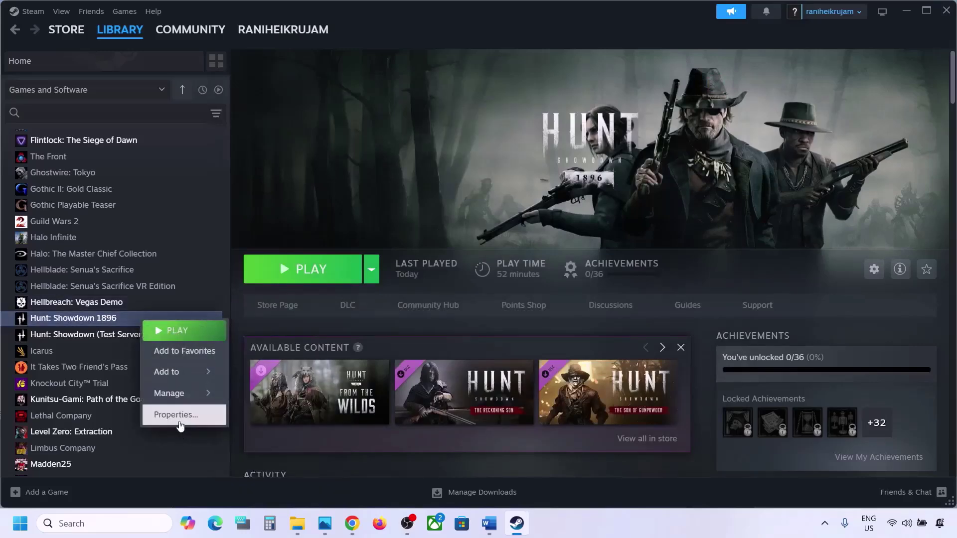
click(177, 416)
click(414, 264)
key(ctrl+a)
key(BackSpace)
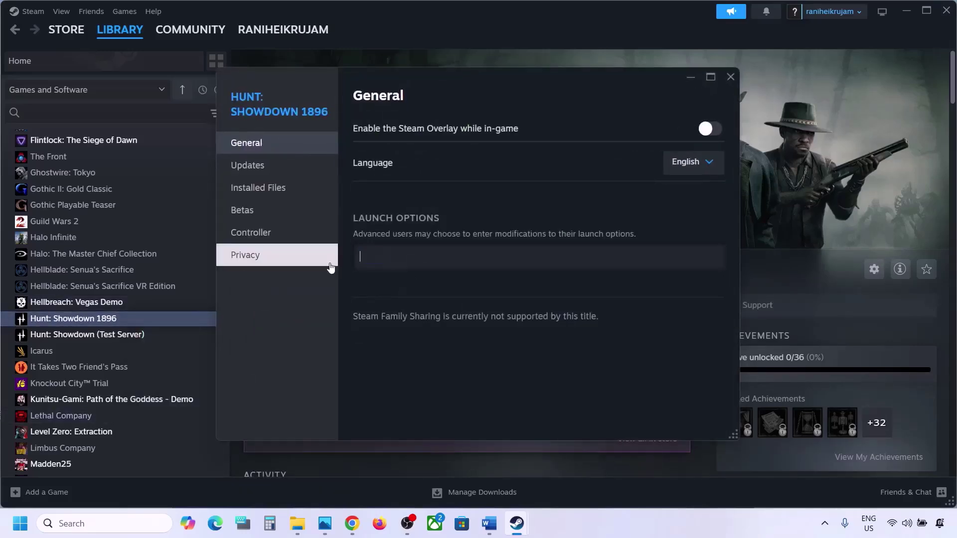
click(457, 332)
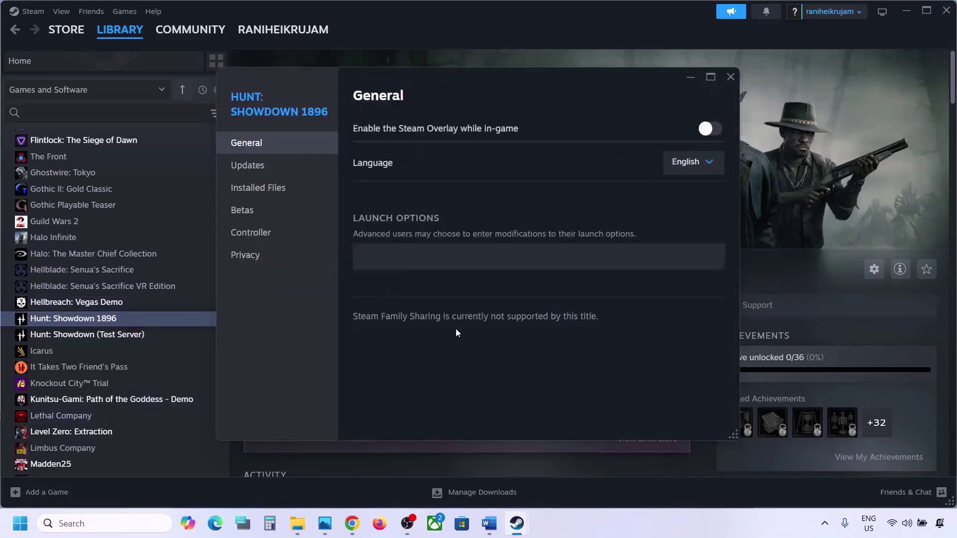
click(731, 77)
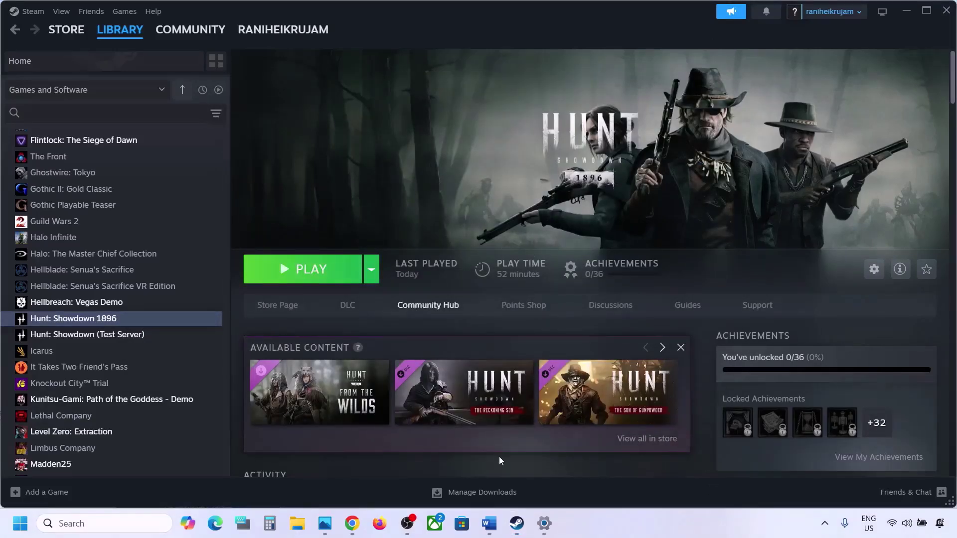
Copy the word "graphics" from the Step 3 heading in the Word document, search Windows for it and open Graphics settings
click(489, 524)
scroll(293, 282, down, 3)
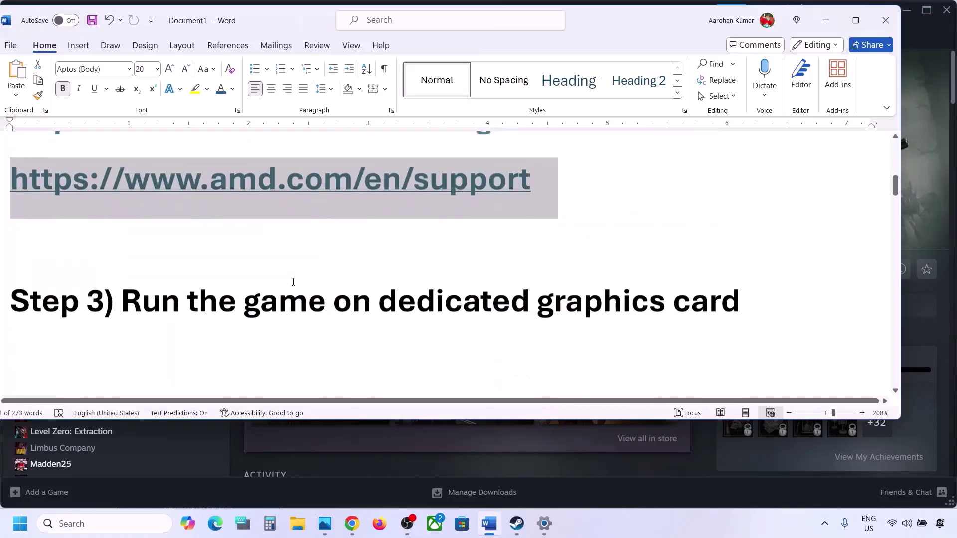
double_click(560, 293)
key(ctrl+c)
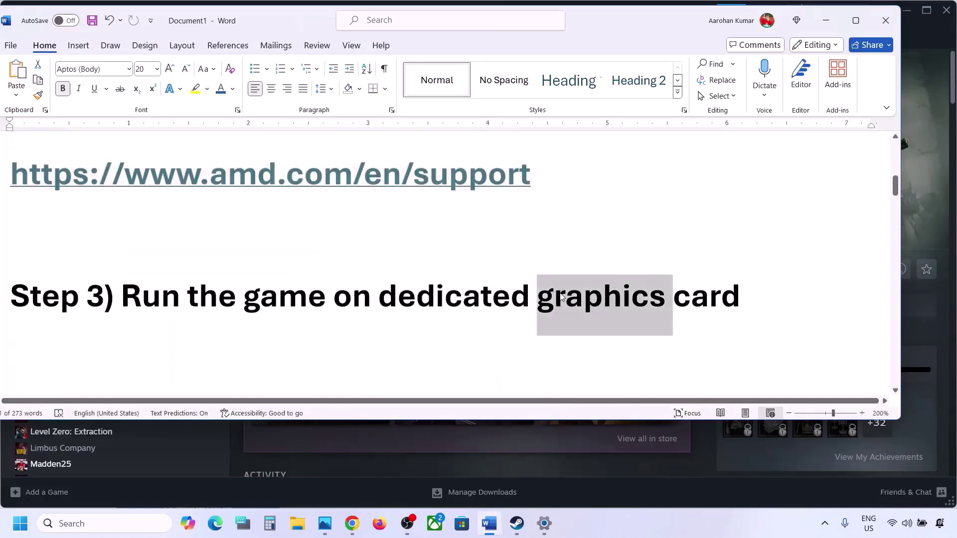
click(100, 523)
key(ctrl+v)
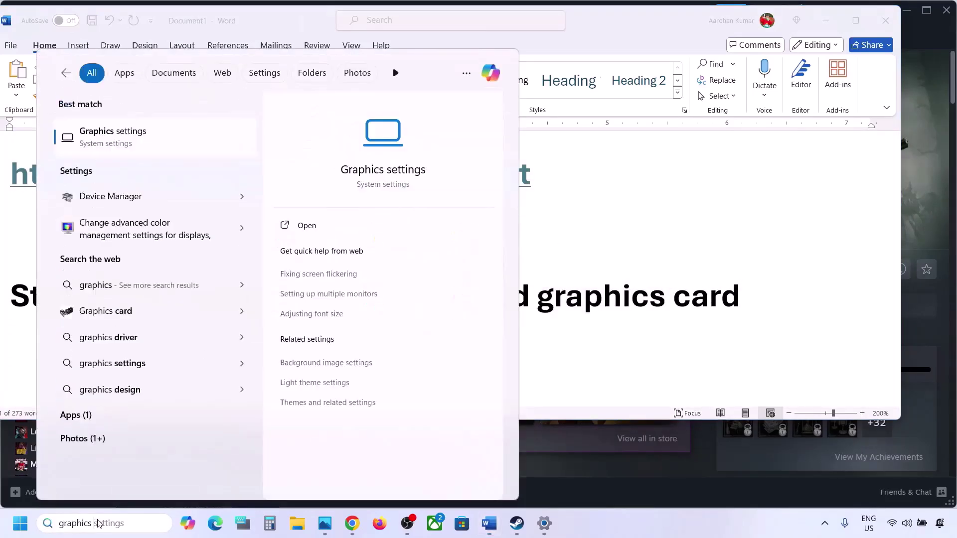
click(146, 137)
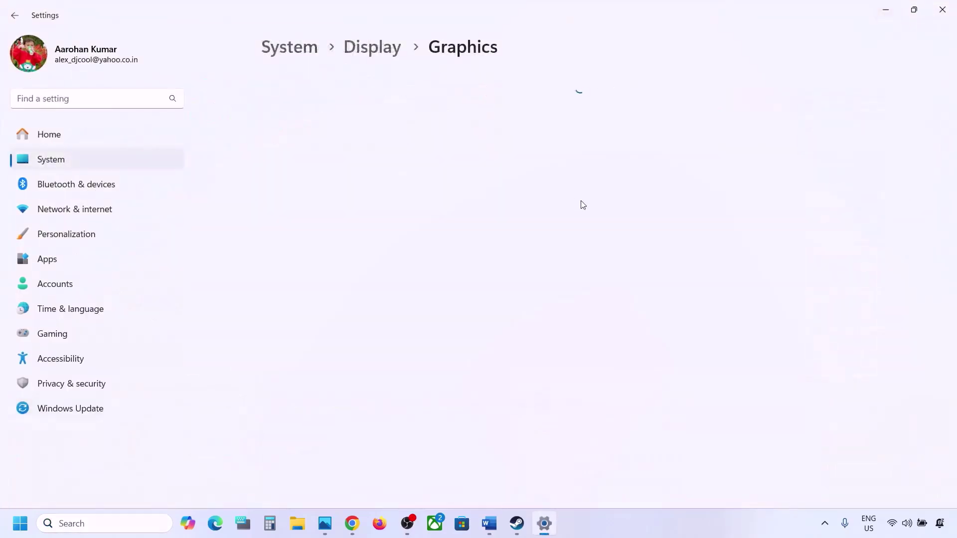
Browse for a desktop app to add and go to C:\Program Files (x86)\Steam\steamapps\common
click(290, 224)
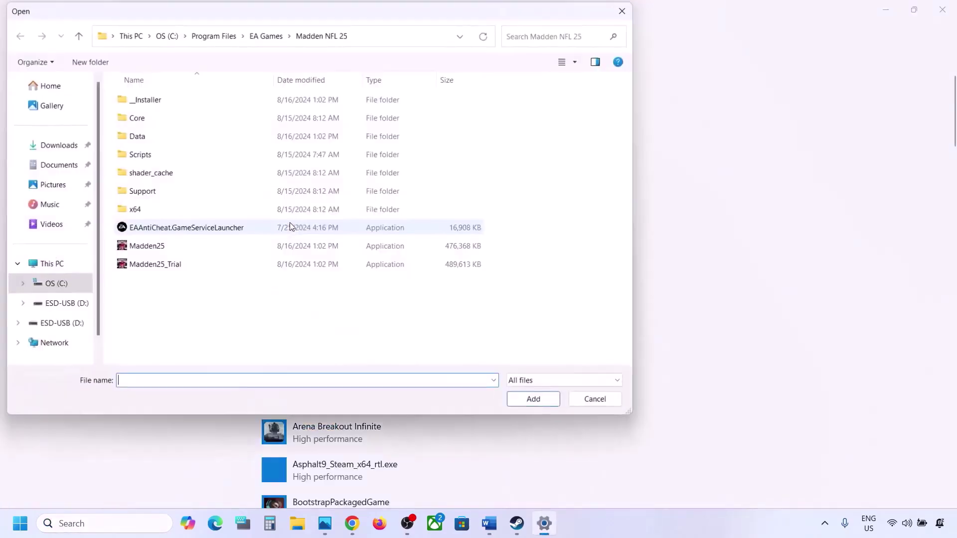
click(40, 263)
double_click(187, 119)
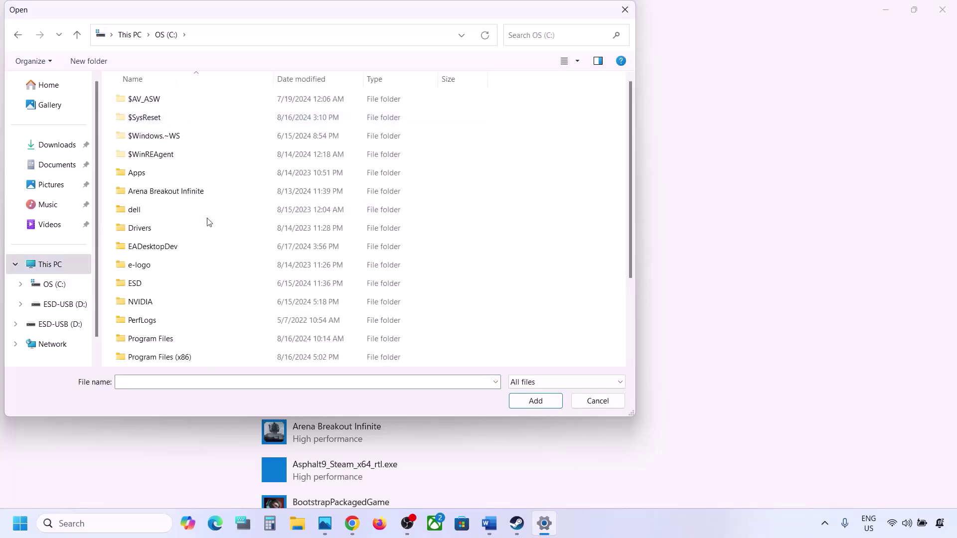
scroll(207, 220, down, 2)
double_click(175, 247)
scroll(174, 248, down, 5)
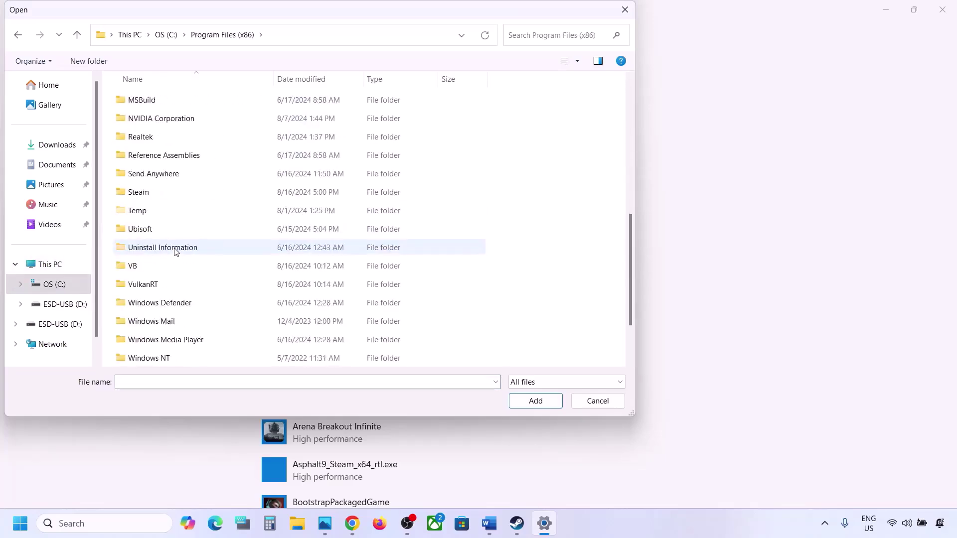
double_click(138, 191)
scroll(138, 191, down, 3)
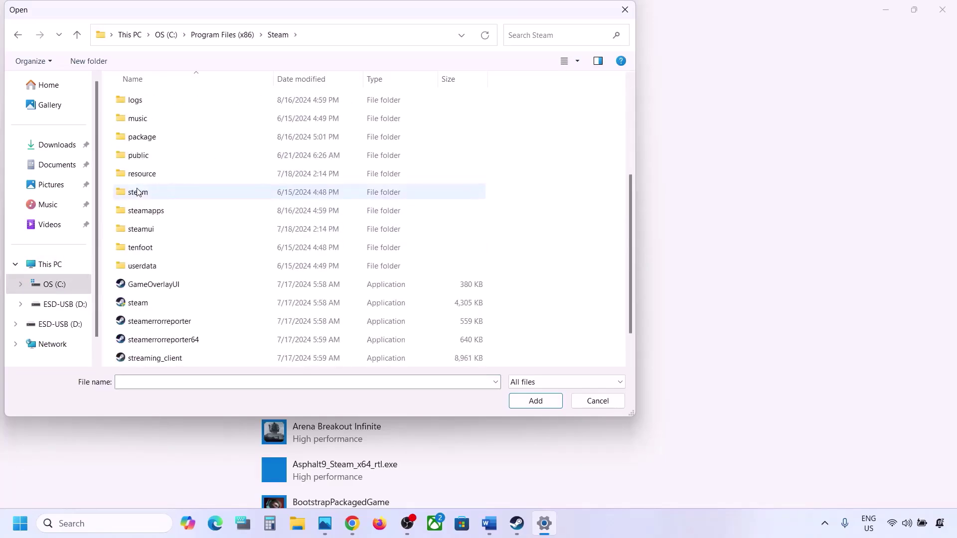
double_click(149, 210)
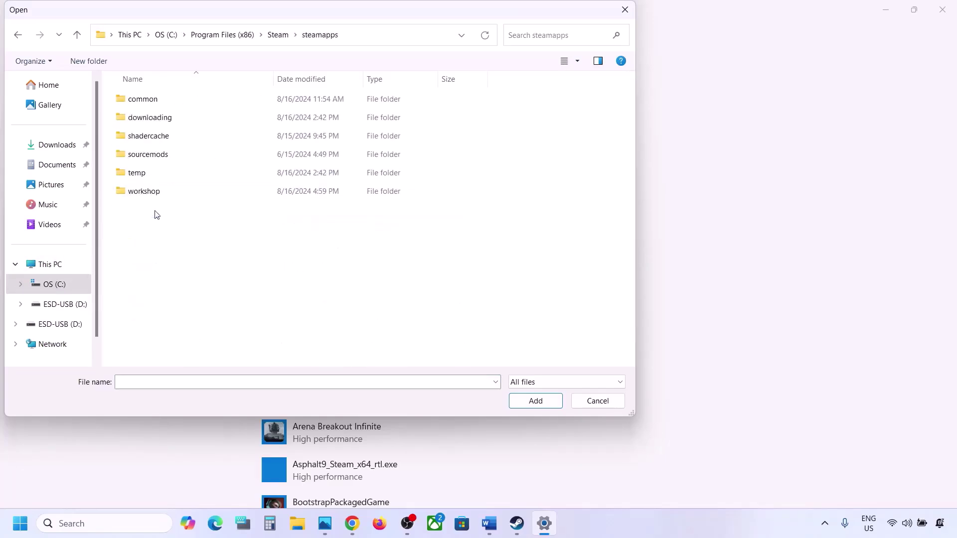
double_click(145, 100)
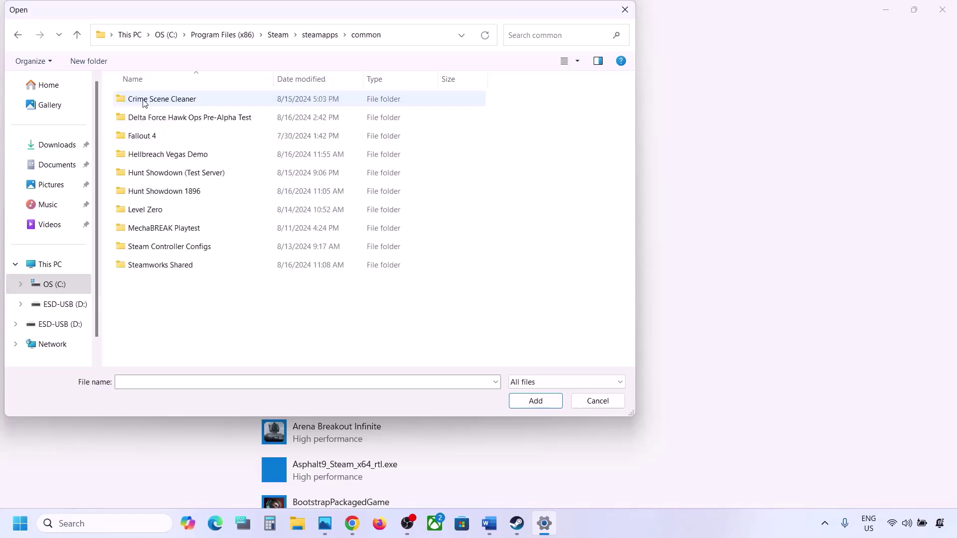
Try to add the hunt application from the Hunt Showdown 1896 folder to the custom graphics options
click(180, 193)
double_click(192, 196)
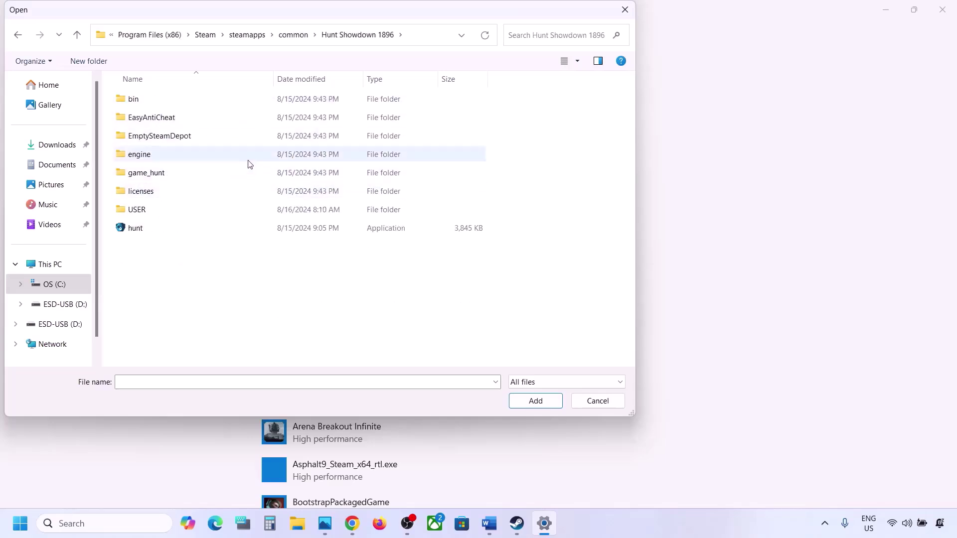
click(138, 232)
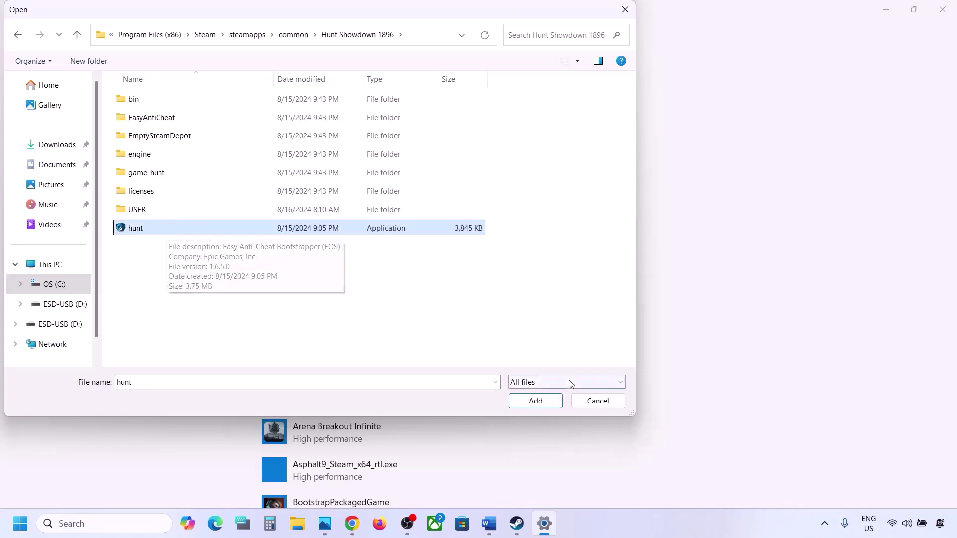
click(541, 400)
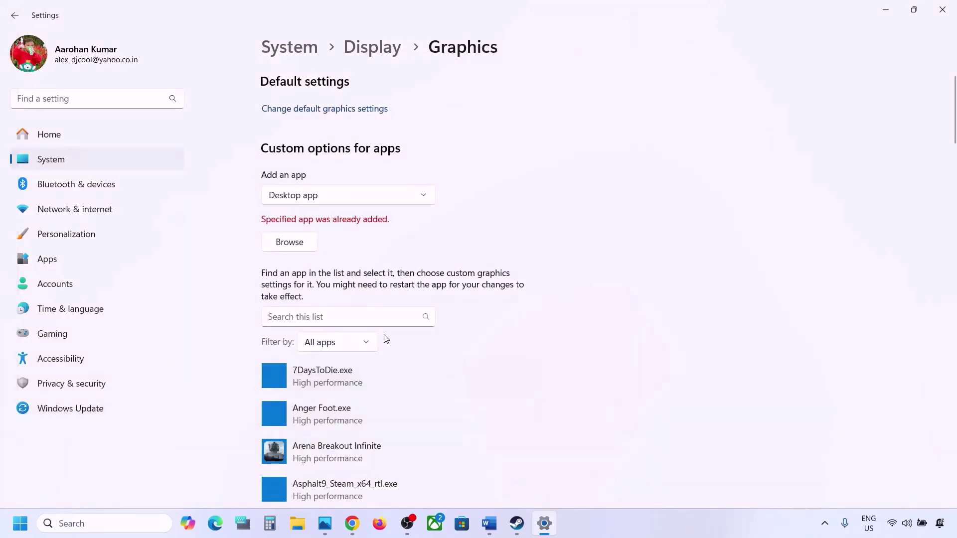
Browse again and add the HuntGame application from the bin\win_x64 subfolder of Hunt Showdown 1896
click(291, 241)
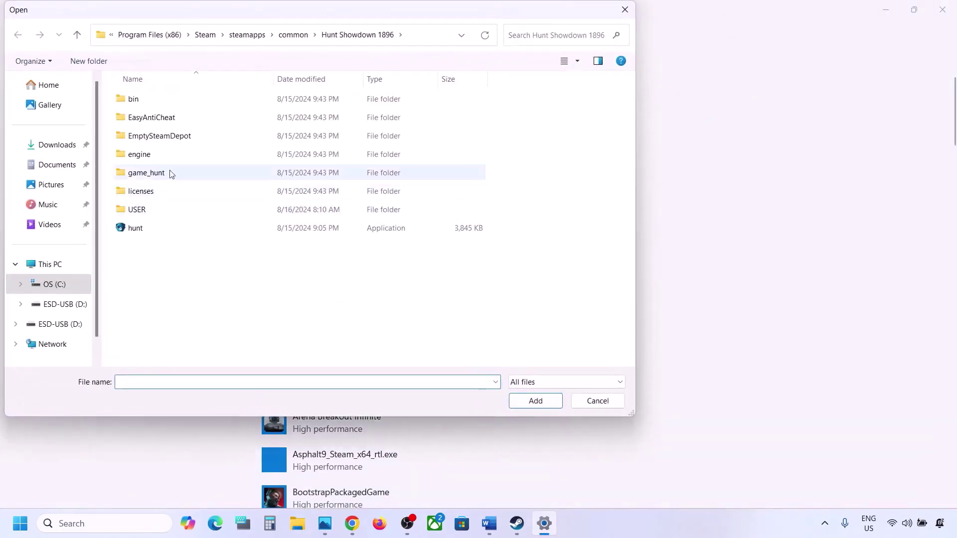
click(133, 102)
double_click(133, 101)
double_click(146, 101)
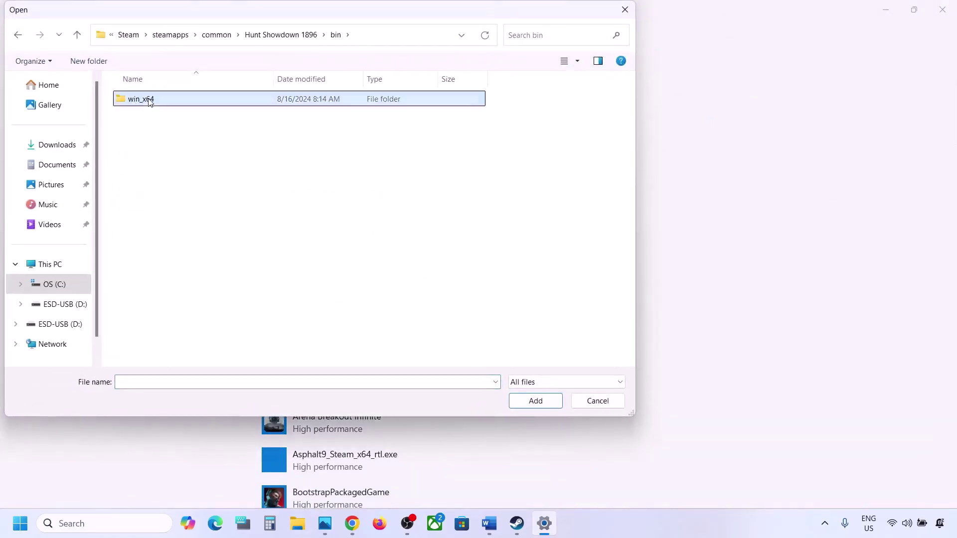
click(148, 193)
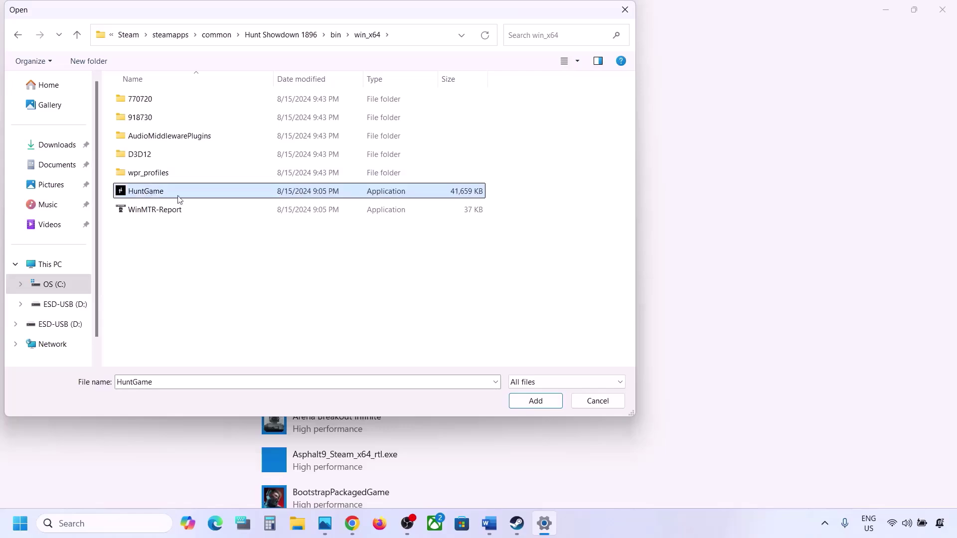
click(536, 402)
Save High performance (NVIDIA GeForce RTX 3050 Laptop GPU) as HuntGame's graphics preference and close Settings
scroll(387, 384, down, 10)
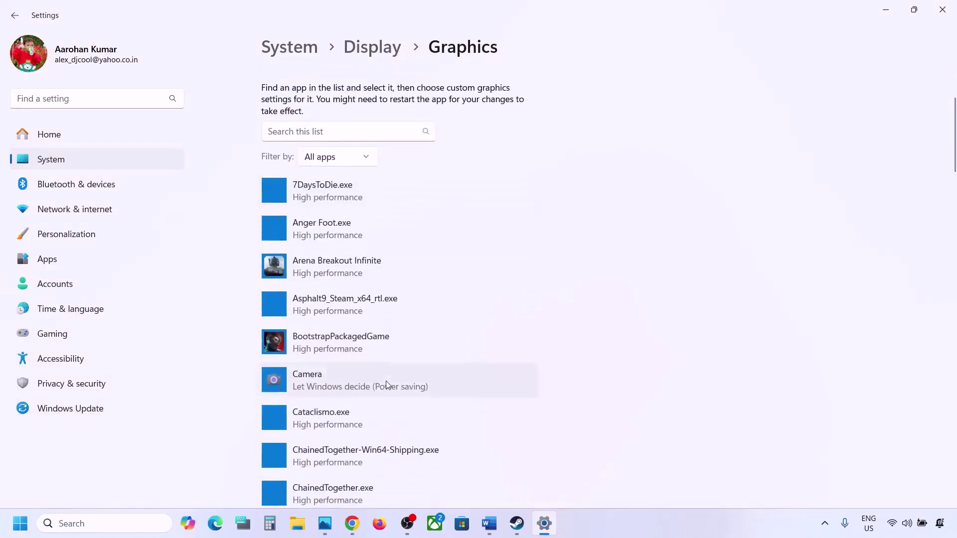
scroll(388, 384, down, 8)
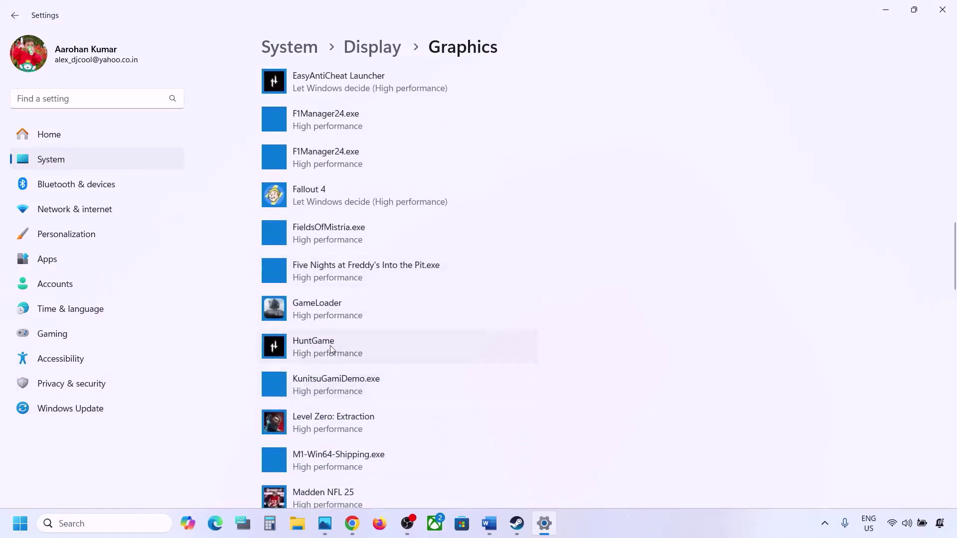
click(386, 346)
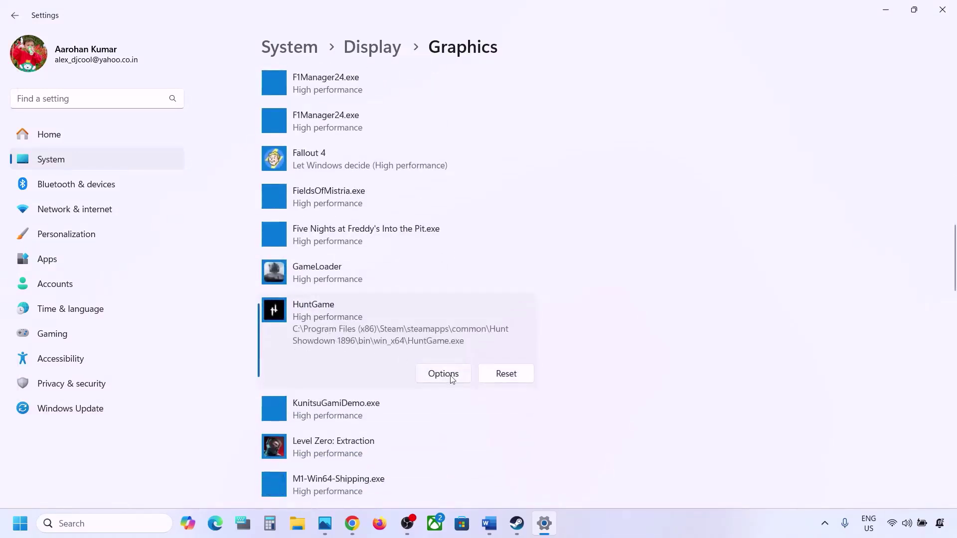
click(444, 375)
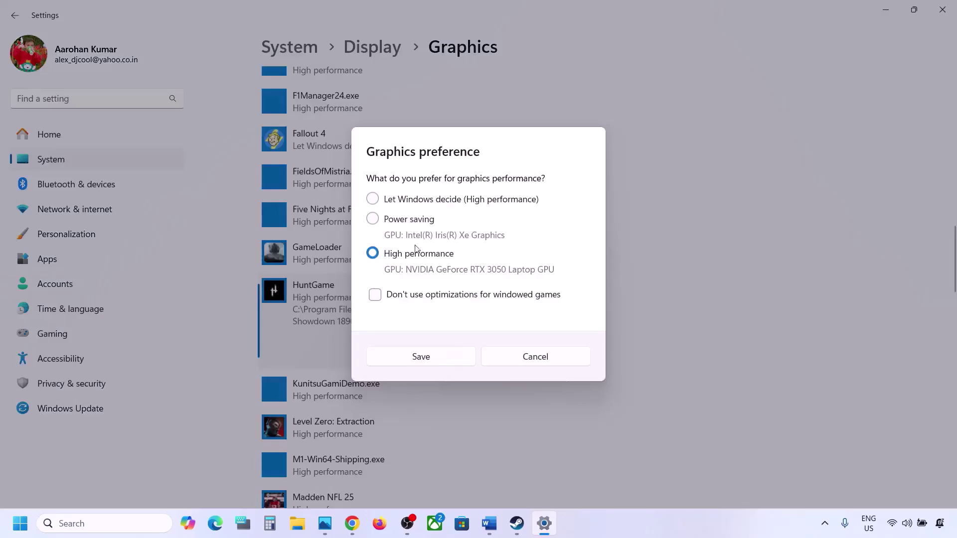
click(464, 359)
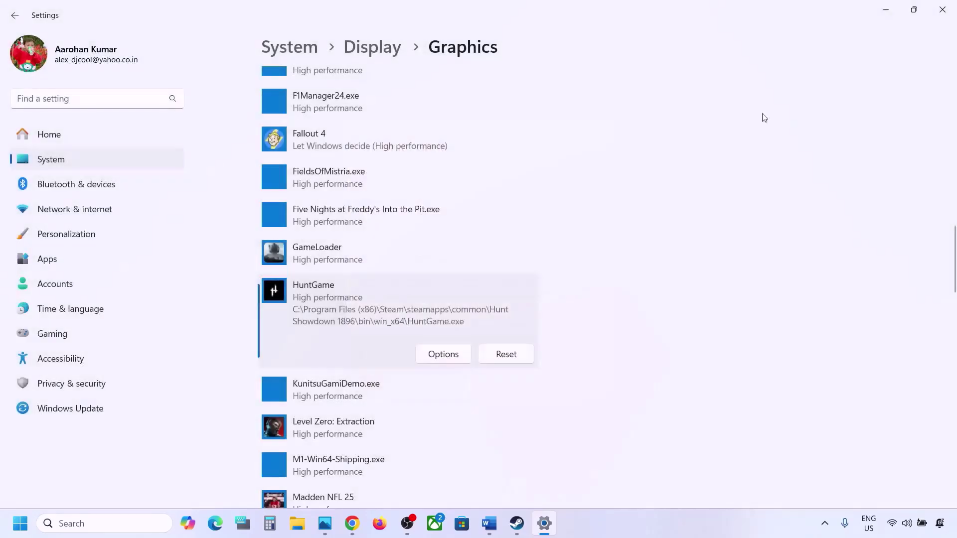
click(942, 10)
Copy the NVIDIA GeForce drivers link listed under Step 4, Roll back graphics driver, in the Word document
scroll(356, 271, down, 3)
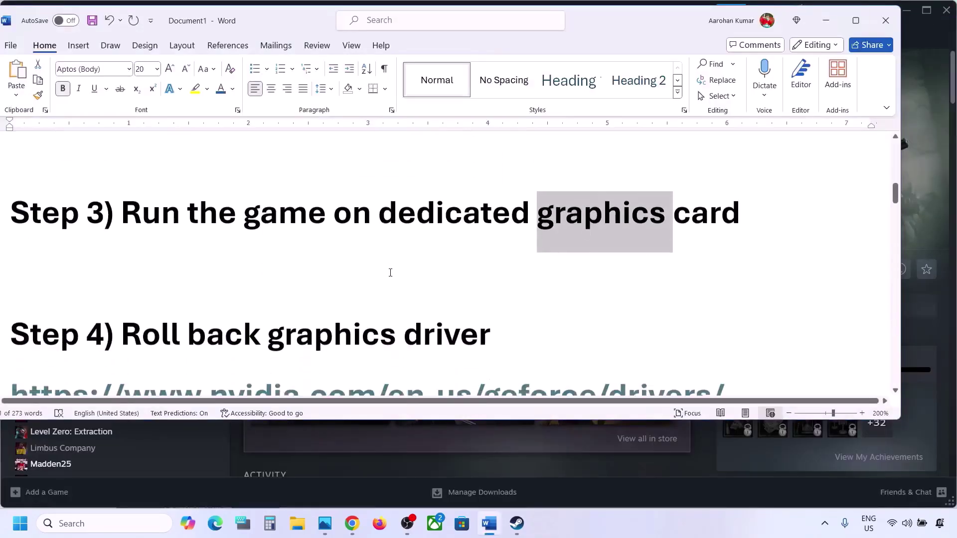
drag(124, 267, 490, 269)
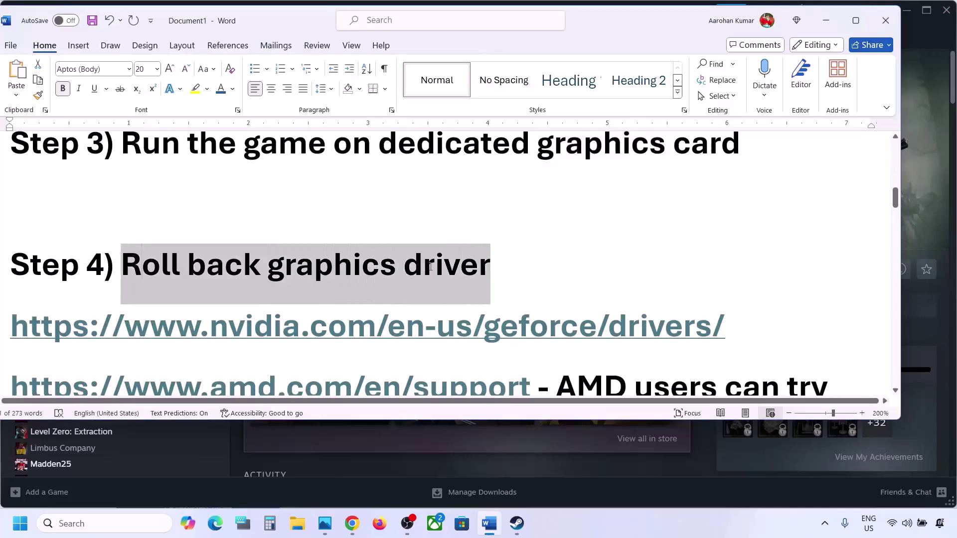
scroll(430, 267, down, 1)
scroll(430, 267, down, 2)
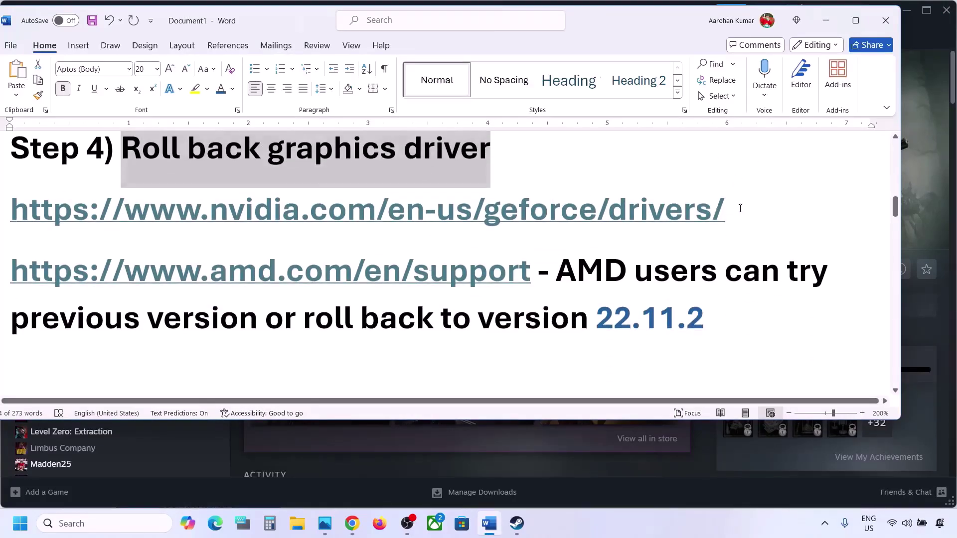
drag(740, 208, 157, 210)
key(ctrl+c)
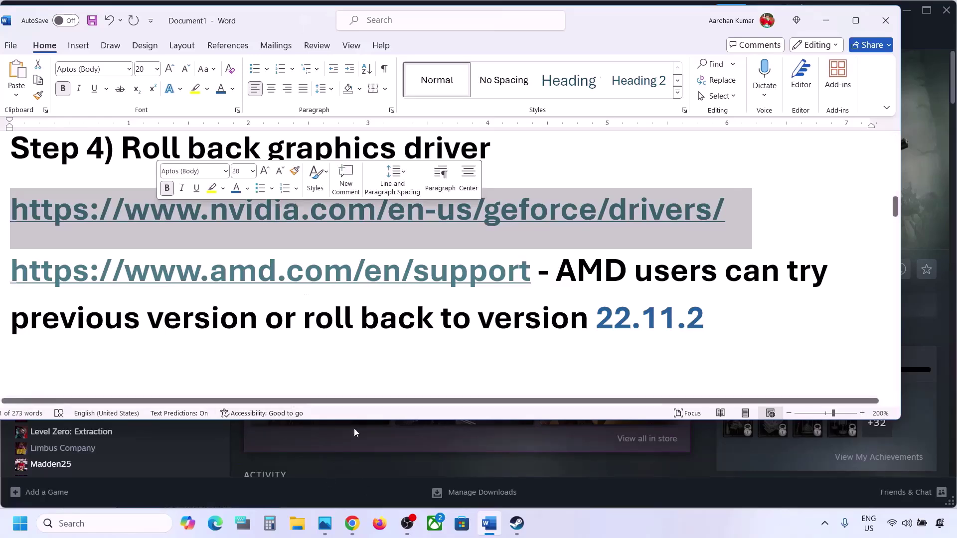
Switch to Chrome and open the copied NVIDIA drivers link in a new tab
click(355, 520)
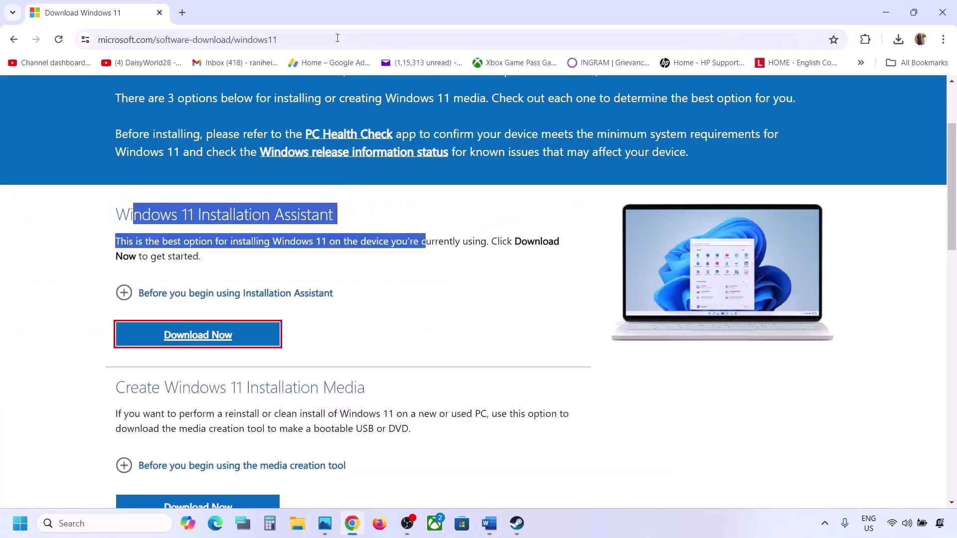
click(189, 10)
key(ctrl+v)
key(Return)
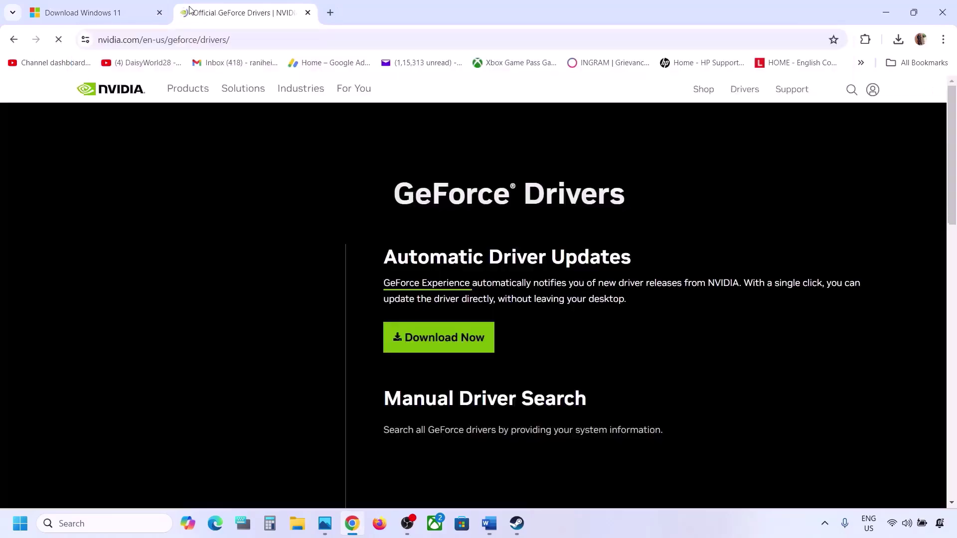
Run the manual driver search for the GeForce RTX 3050 Laptop GPU on Windows 11
scroll(518, 258, down, 4)
scroll(518, 258, down, 2)
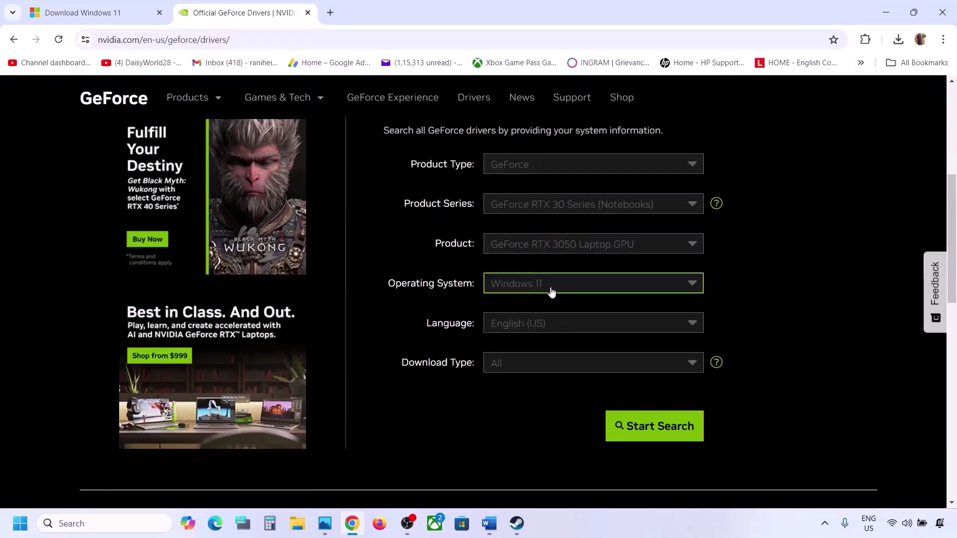
click(649, 429)
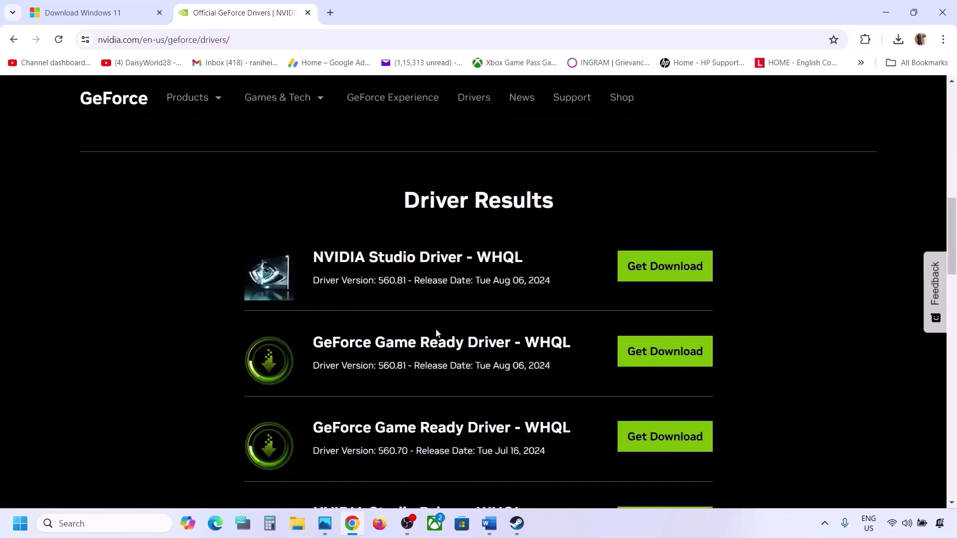
Compare the version numbers and release dates of the Game Ready drivers to identify an older one for rolling back
drag(377, 367, 404, 368)
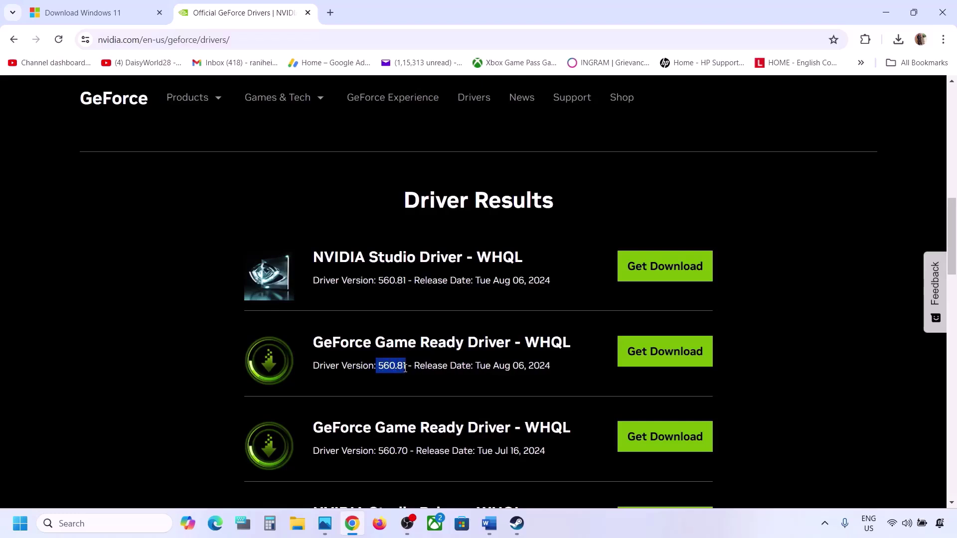
scroll(436, 364, down, 2)
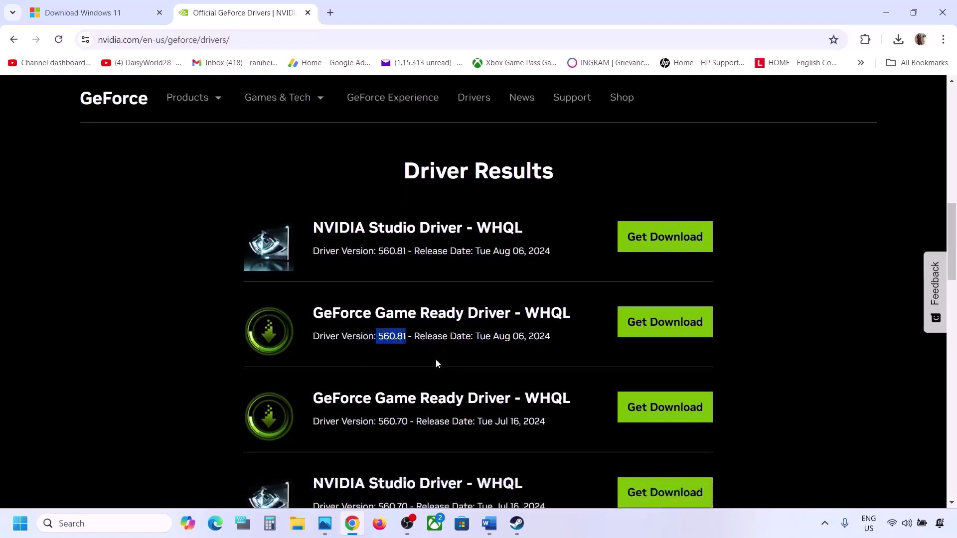
drag(379, 373, 405, 372)
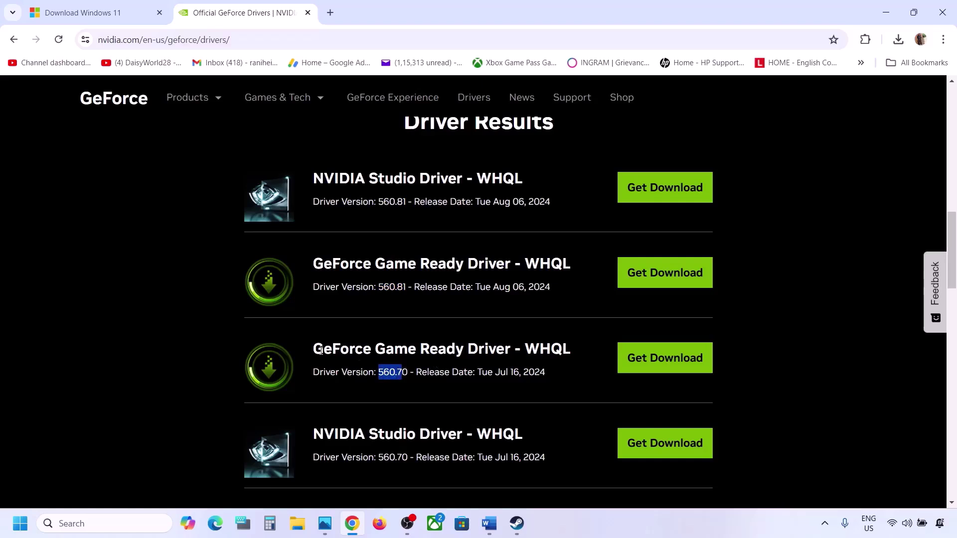
drag(323, 350, 467, 348)
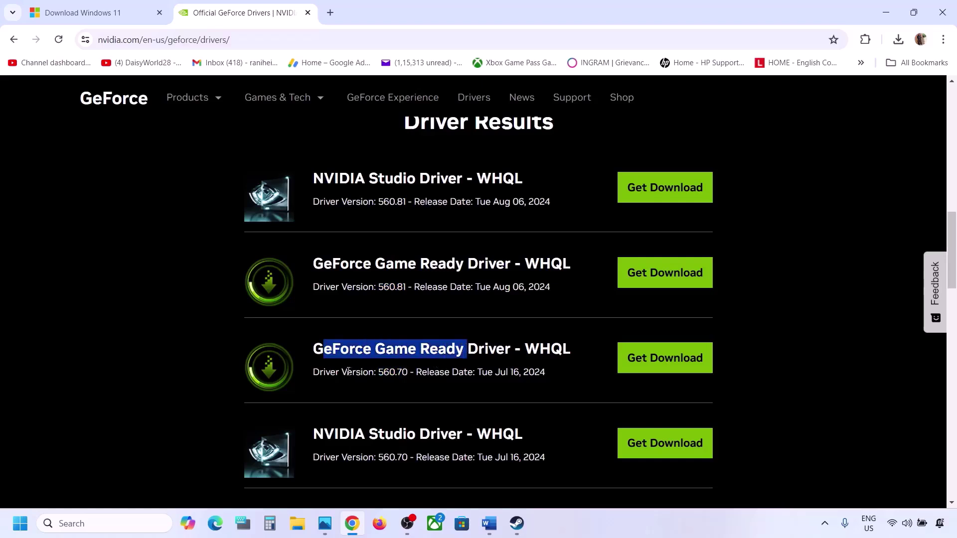
drag(325, 373, 403, 375)
drag(350, 288, 416, 286)
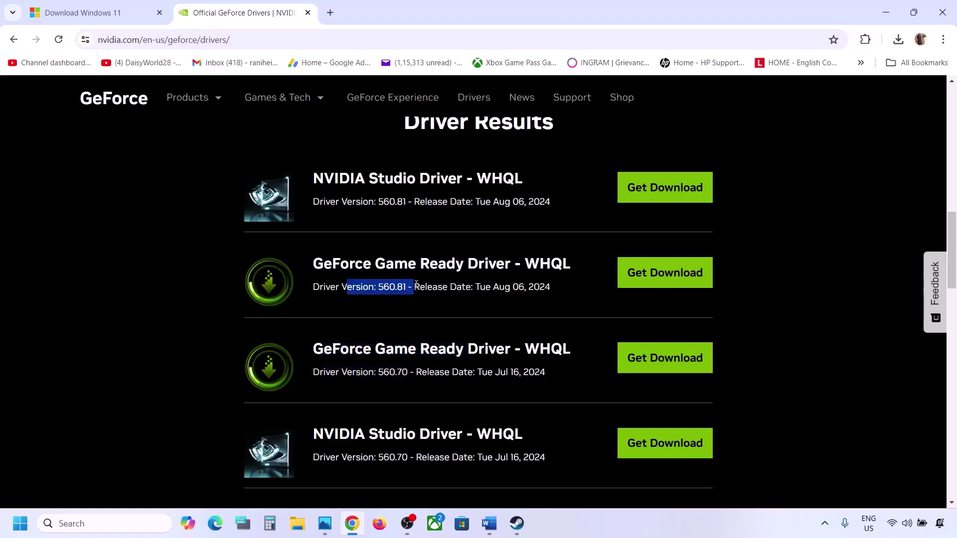
drag(350, 370, 403, 373)
scroll(391, 404, down, 2)
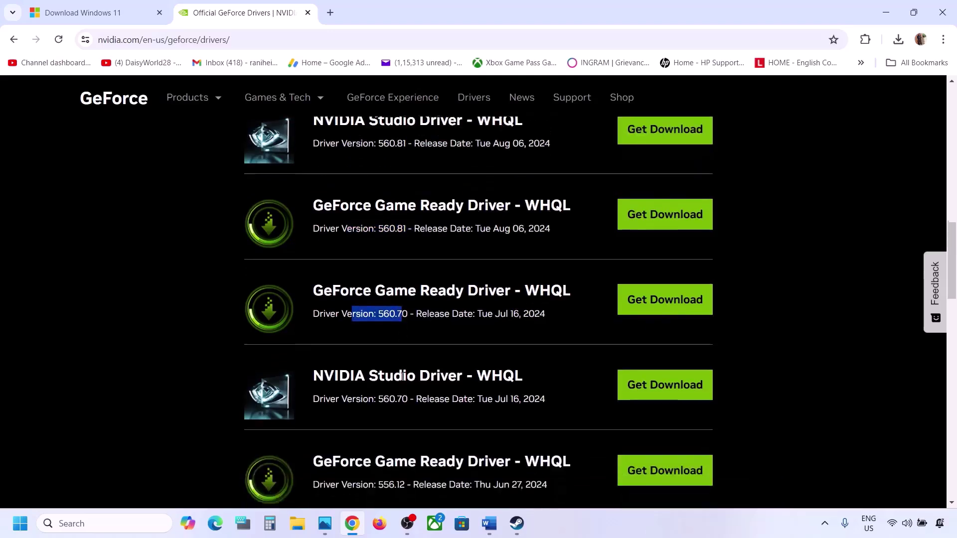
drag(375, 463, 409, 463)
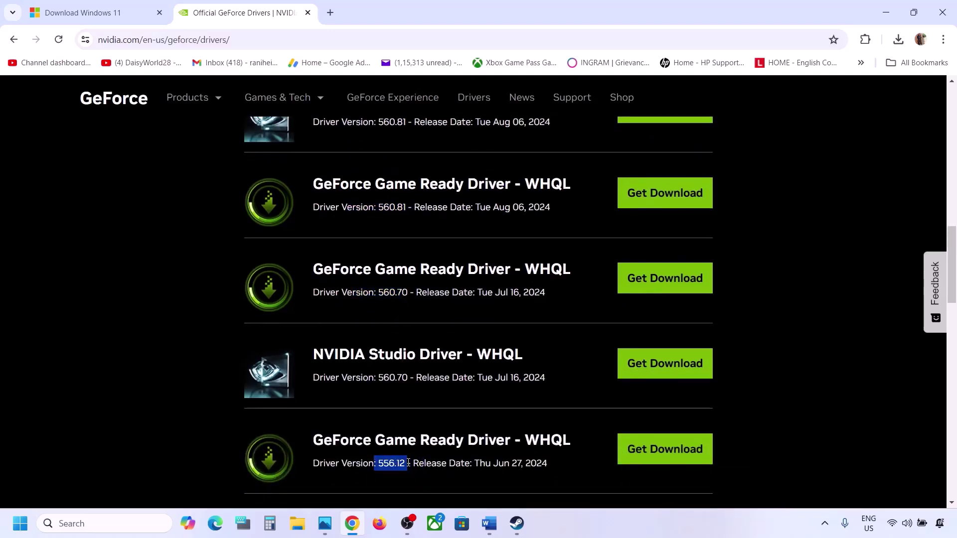
drag(363, 293, 411, 293)
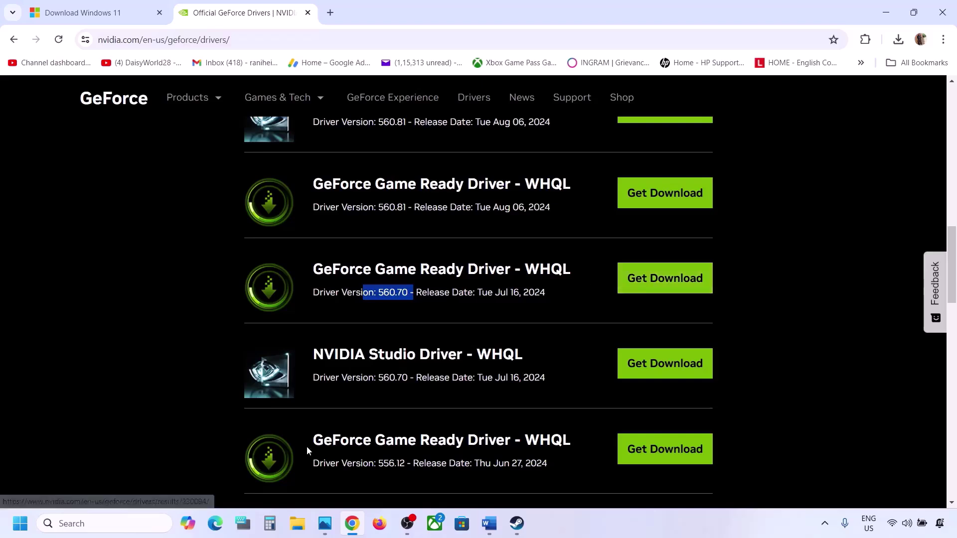
View the Windows power options containing Restart, and return to the Word document
click(20, 524)
click(362, 481)
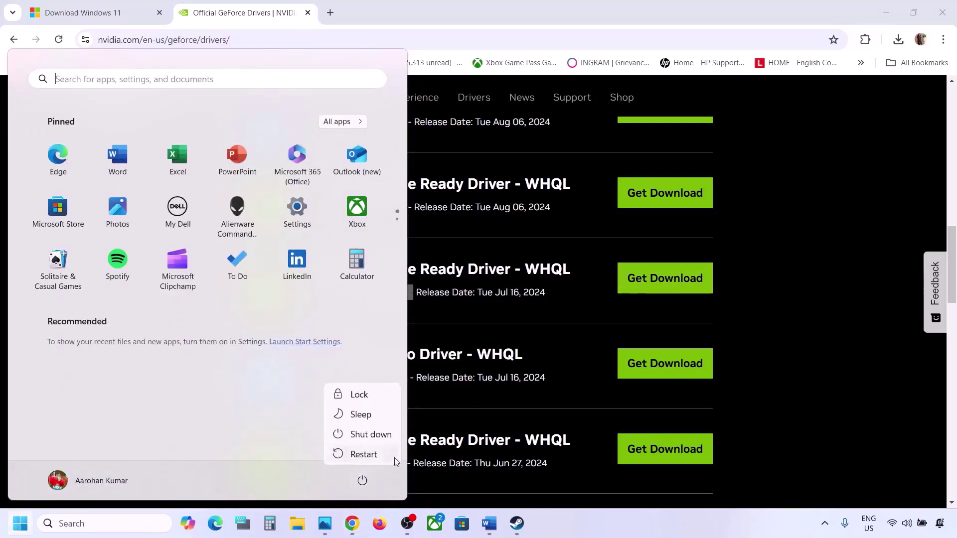
click(491, 523)
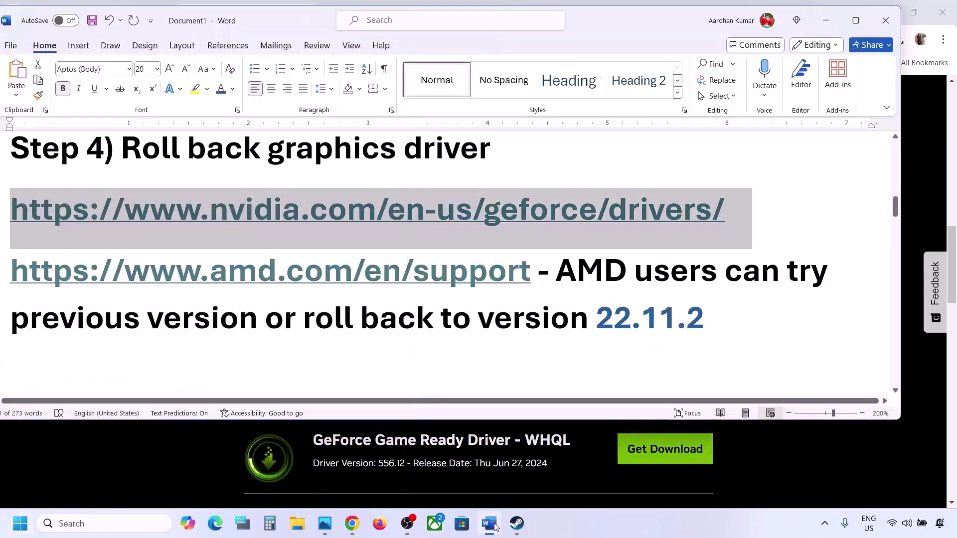
Copy the AMD support link from the Word document and open it in a new Chrome tab
drag(531, 276, 13, 283)
key(ctrl+c)
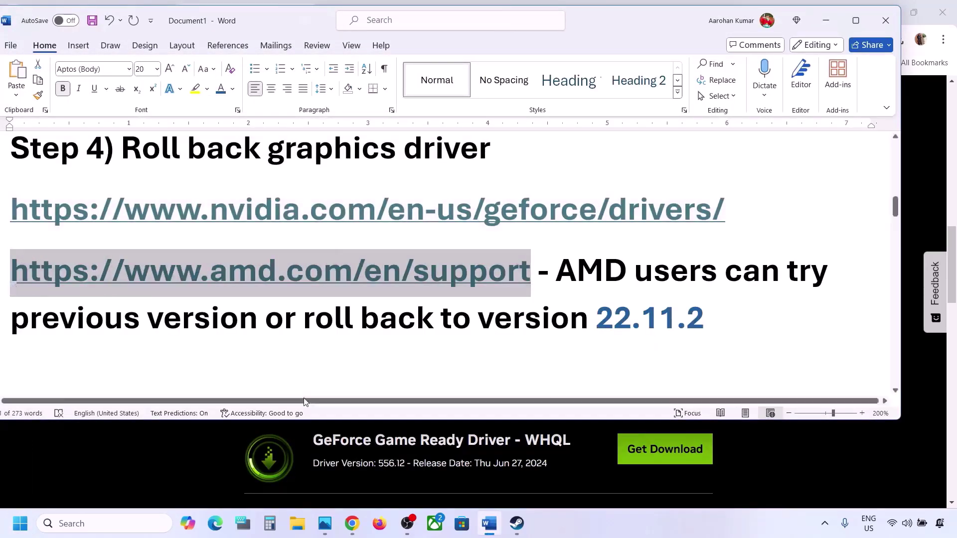
click(352, 524)
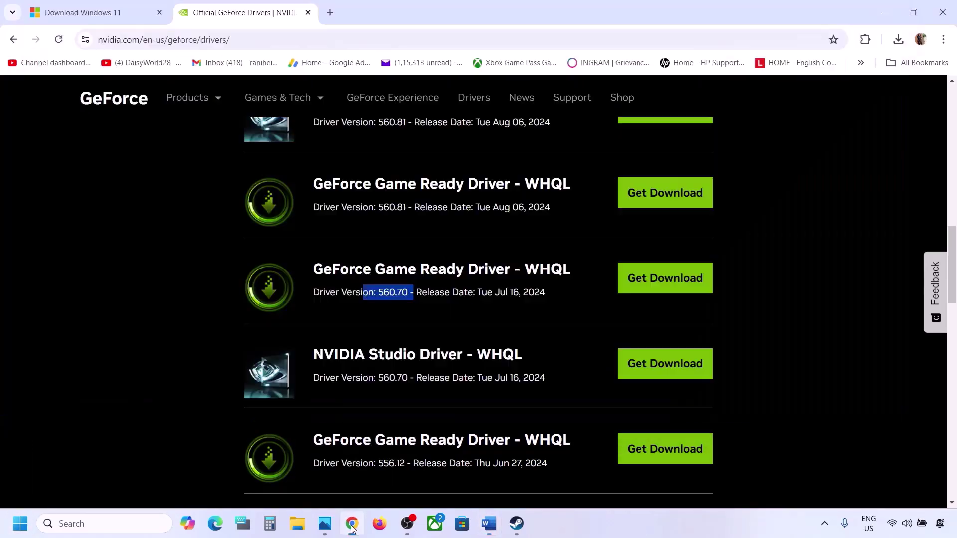
click(330, 13)
key(ctrl+v)
key(Return)
Browse AMD products for Graphics, Radeon 600|500|400, Radeon 600 Series, Radeon RX 640, and submit the selection
scroll(245, 296, down, 5)
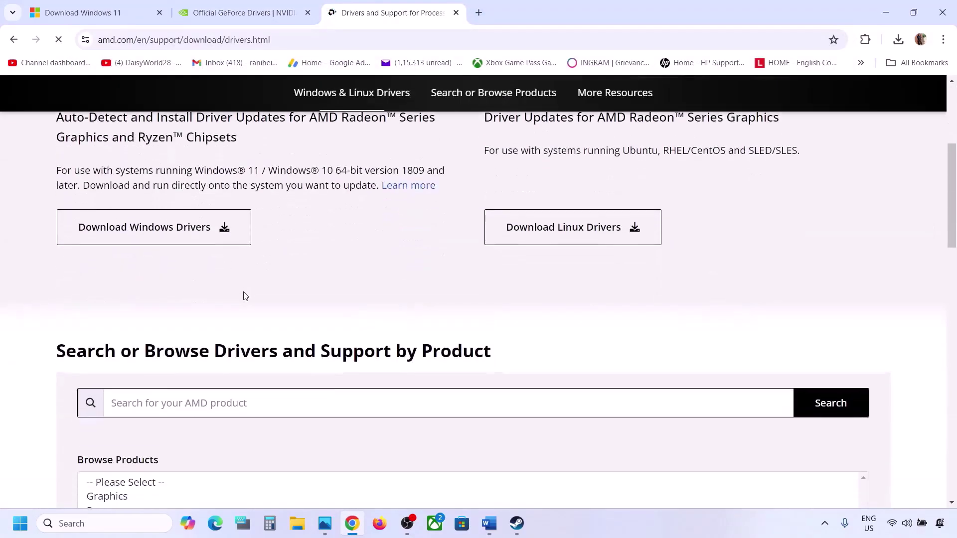
scroll(245, 295, down, 5)
click(116, 228)
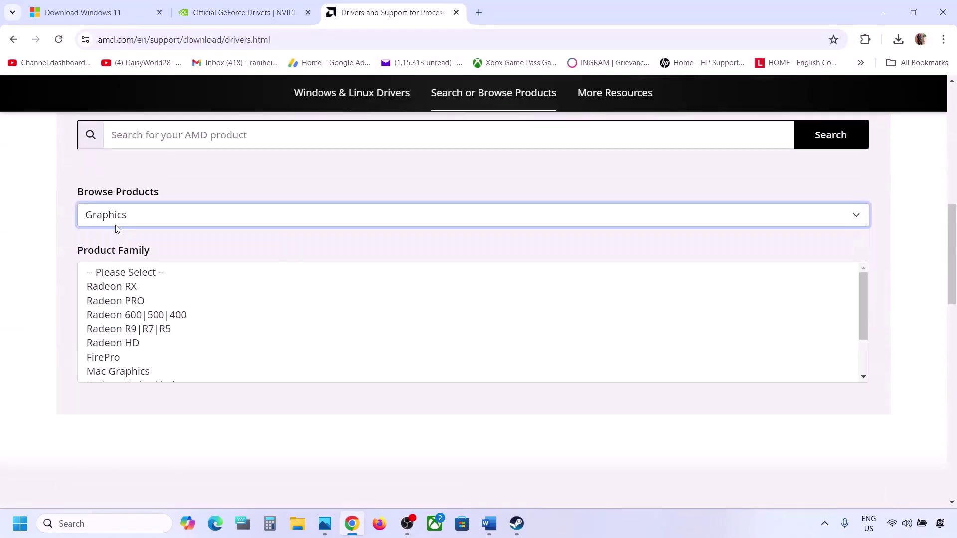
scroll(129, 199, down, 2)
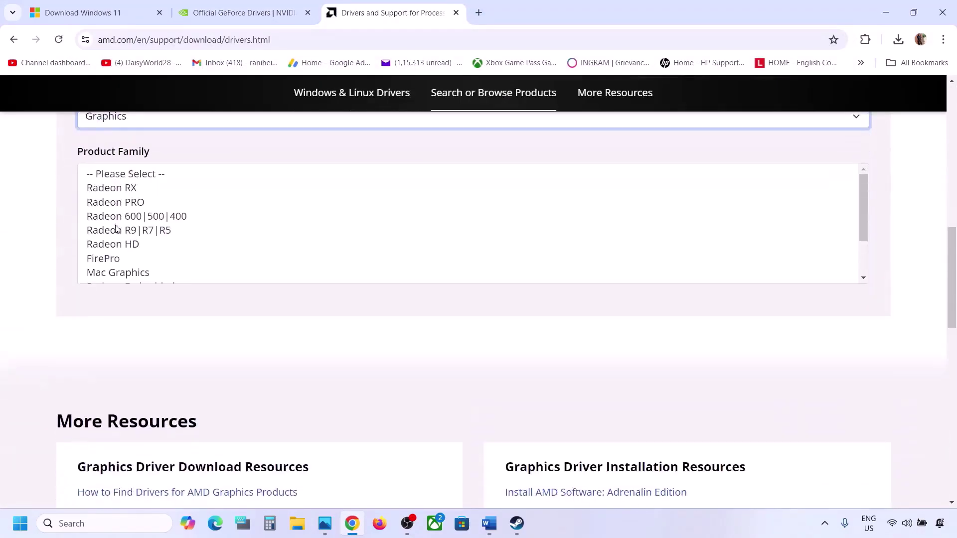
click(148, 217)
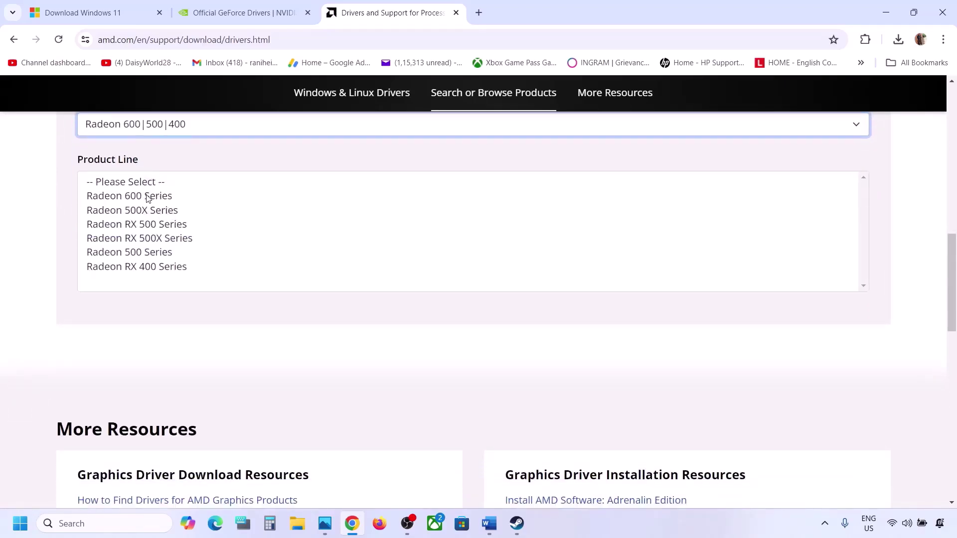
click(148, 196)
click(153, 255)
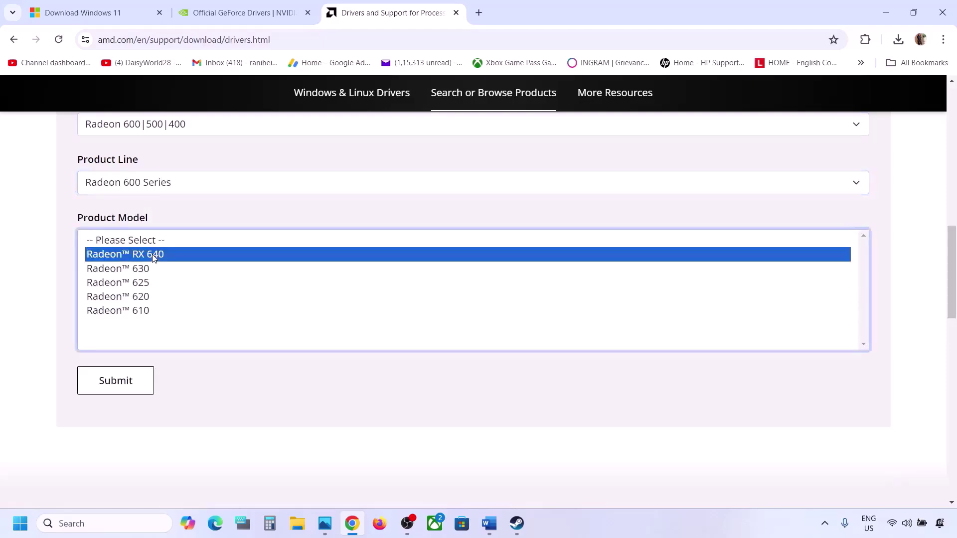
click(150, 282)
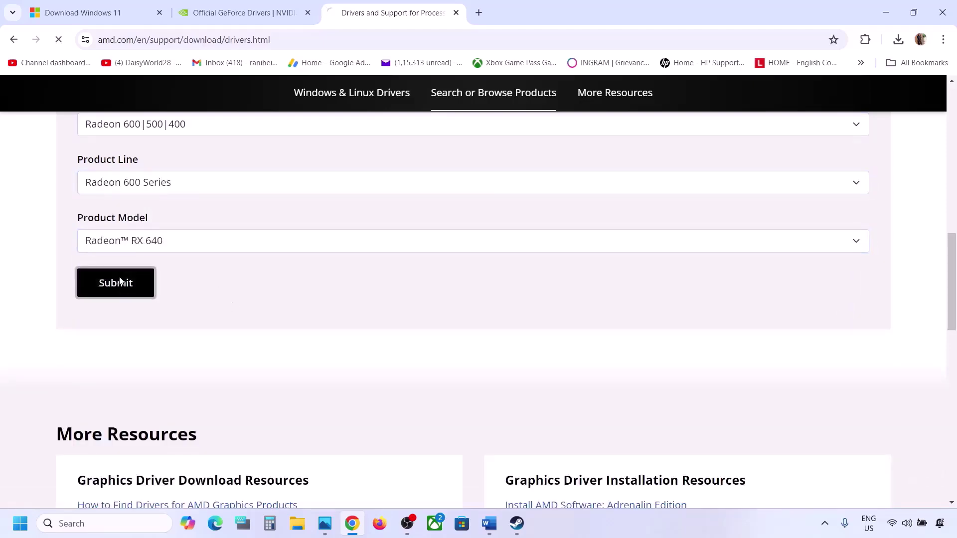
Open the Radeon RX 640 previous drivers page and expand the Windows 11 - 64-Bit Edition list
scroll(119, 282, down, 3)
scroll(120, 281, down, 2)
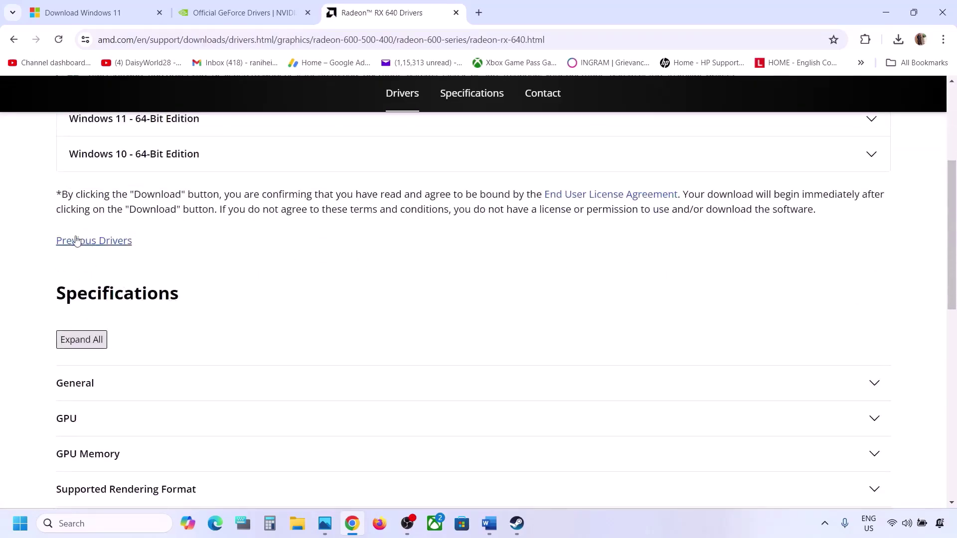
click(92, 245)
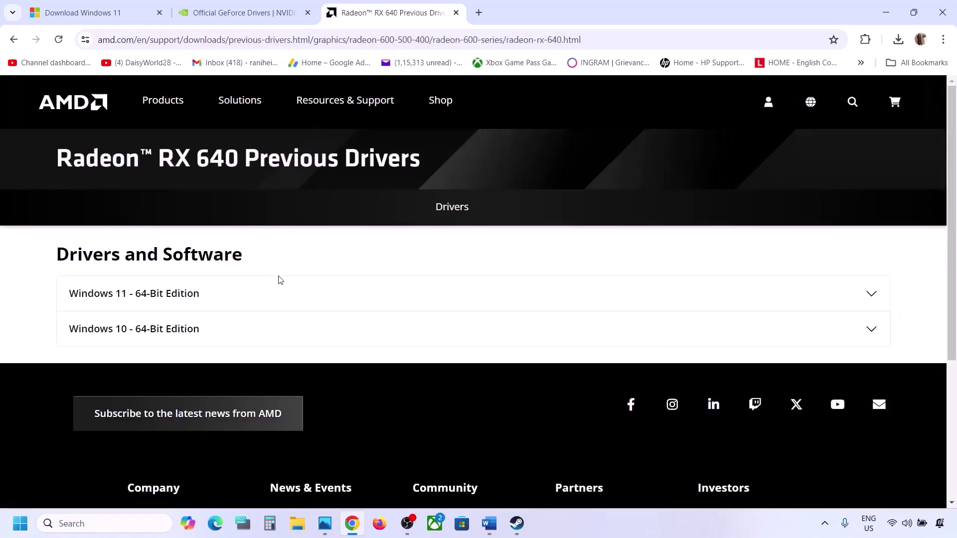
scroll(278, 280, down, 1)
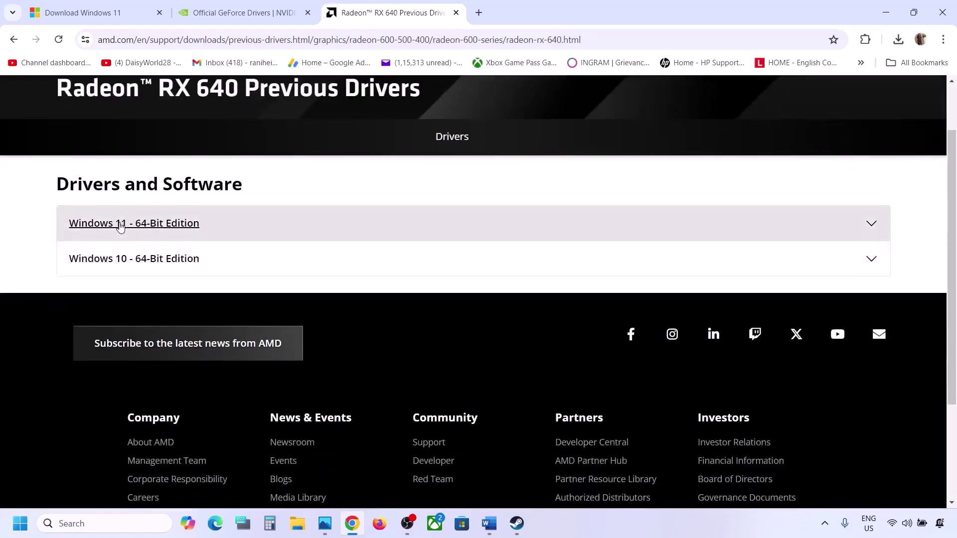
click(120, 226)
Compare the revision numbers and release dates of the previous Adrenalin drivers
scroll(246, 310, down, 8)
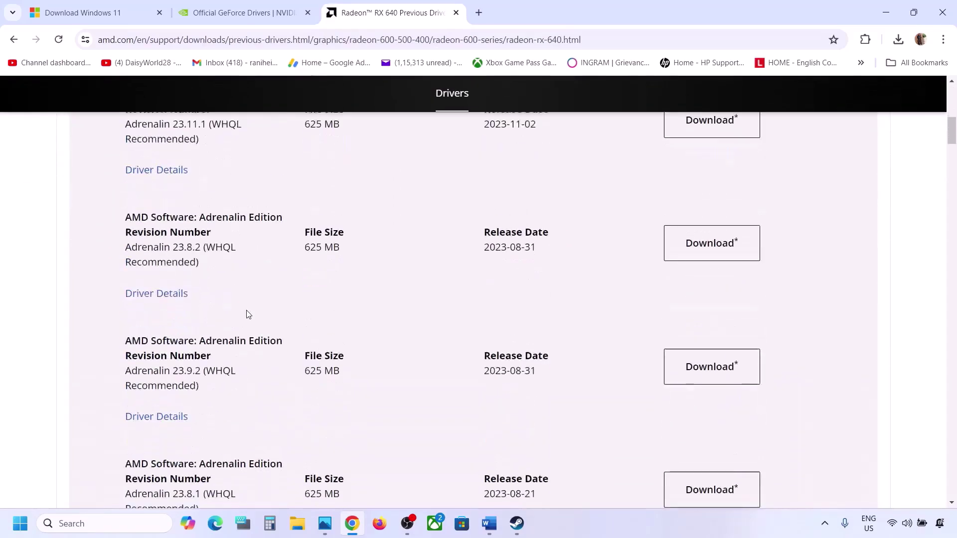
scroll(248, 314, down, 4)
scroll(248, 314, up, 13)
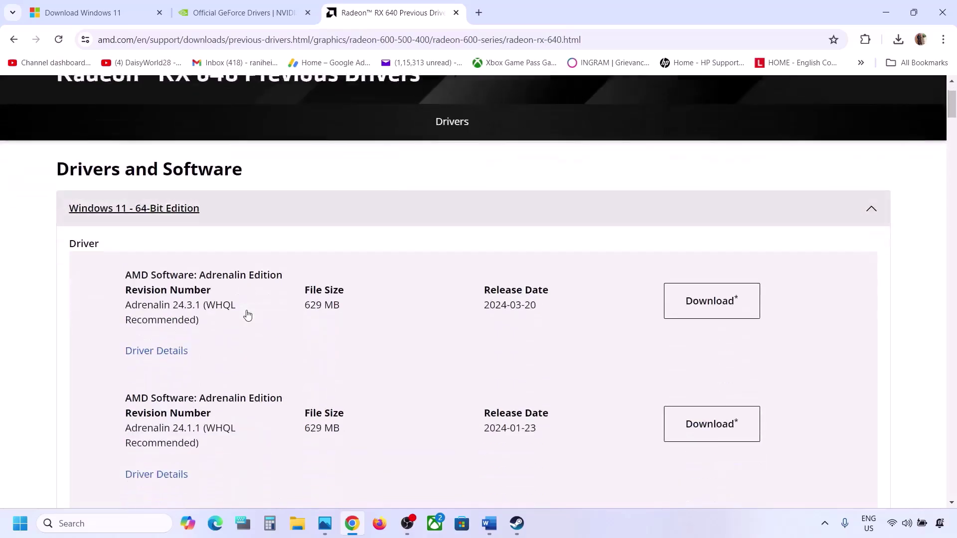
scroll(247, 315, down, 1)
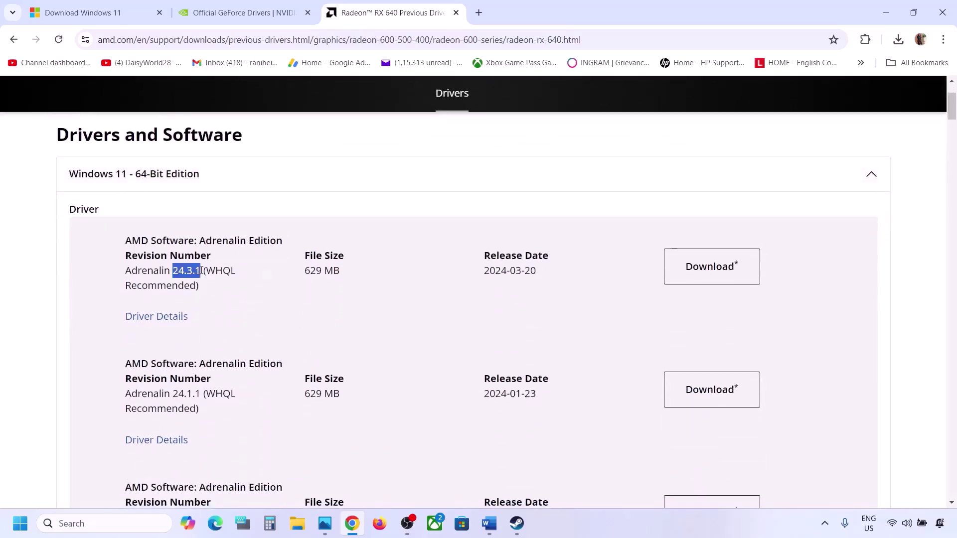
scroll(201, 271, down, 2)
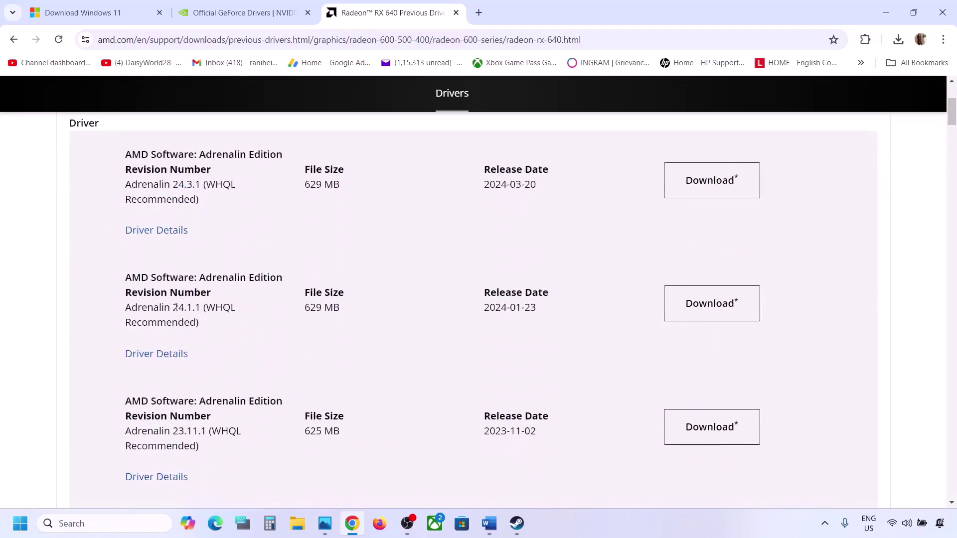
double_click(176, 307)
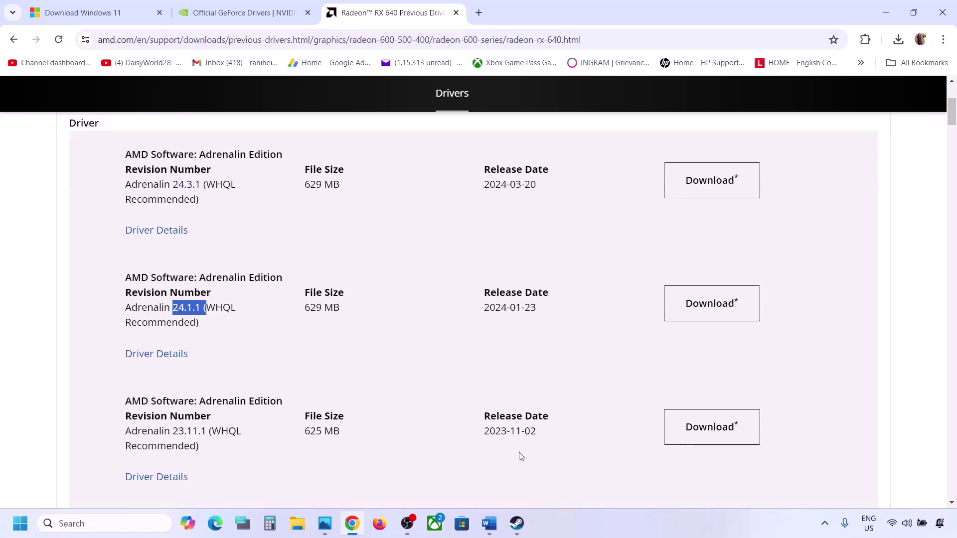
Check the recommended AMD rollback version in the Word document and locate 22.11.2 in Chrome's list of previous drivers
click(492, 525)
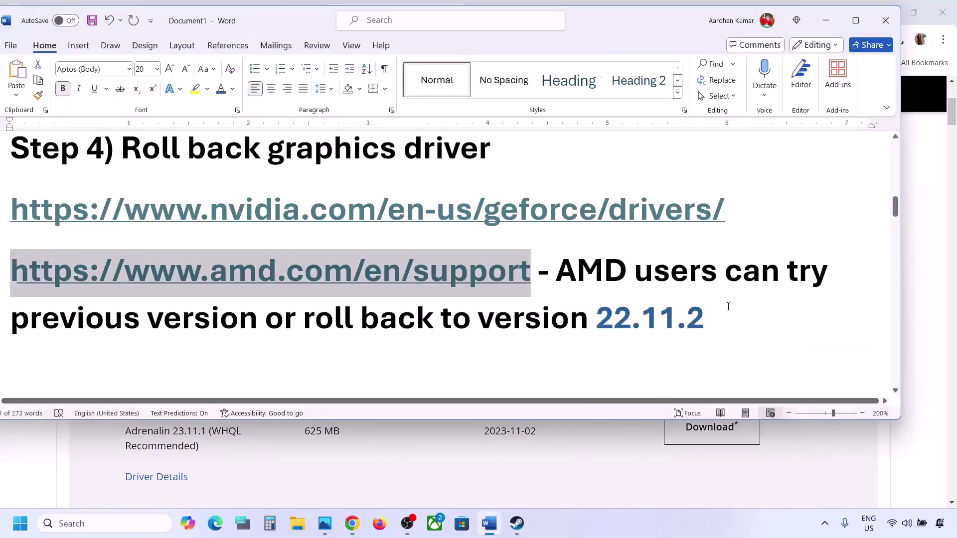
drag(728, 306, 596, 319)
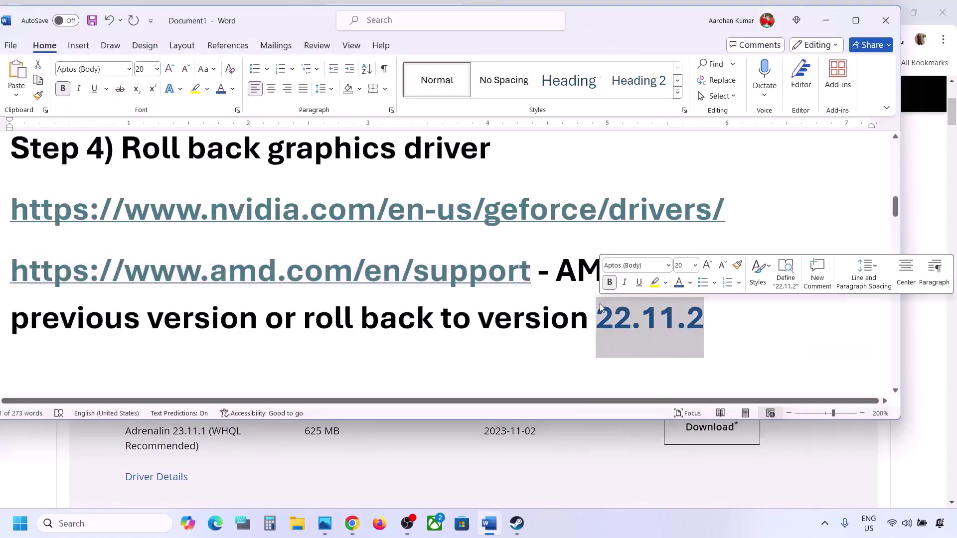
click(825, 23)
scroll(291, 305, down, 15)
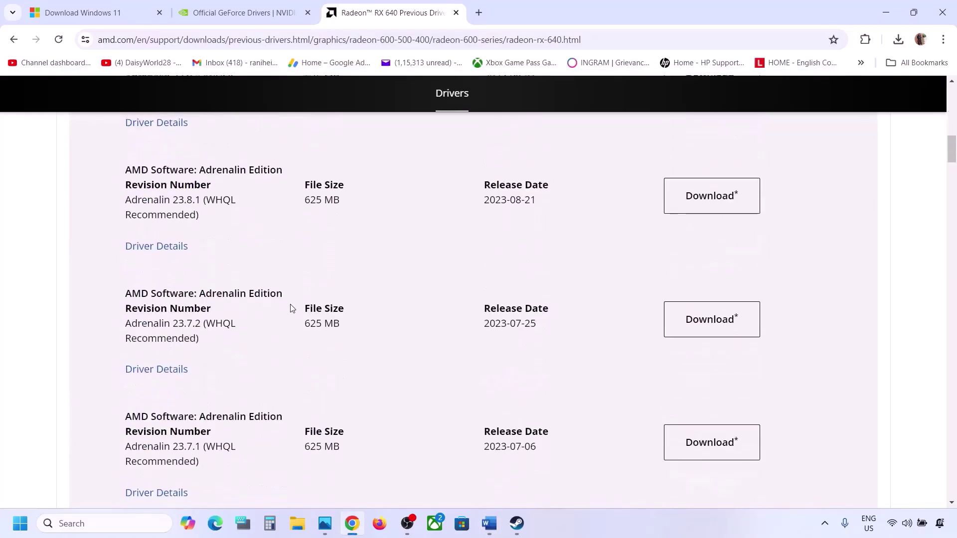
scroll(292, 308, down, 20)
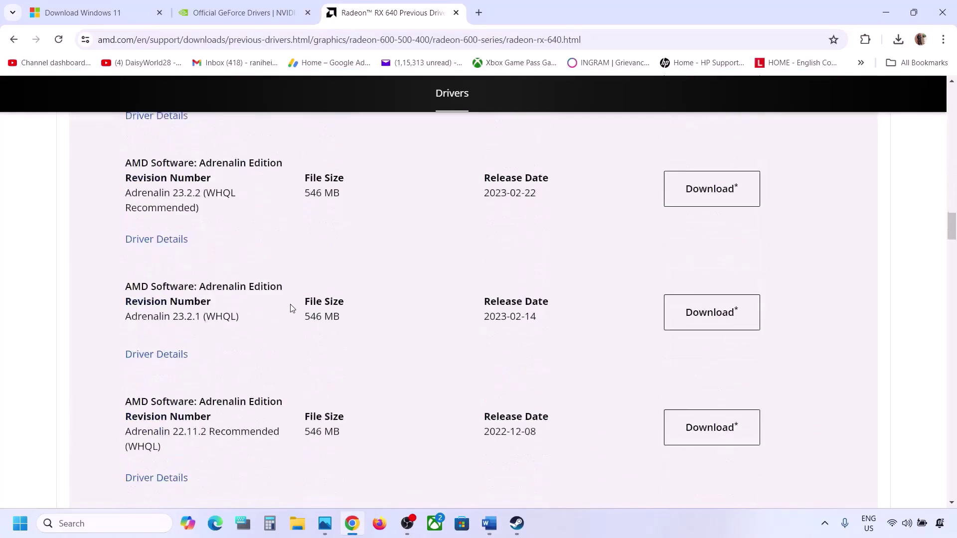
scroll(292, 308, down, 7)
scroll(288, 308, up, 5)
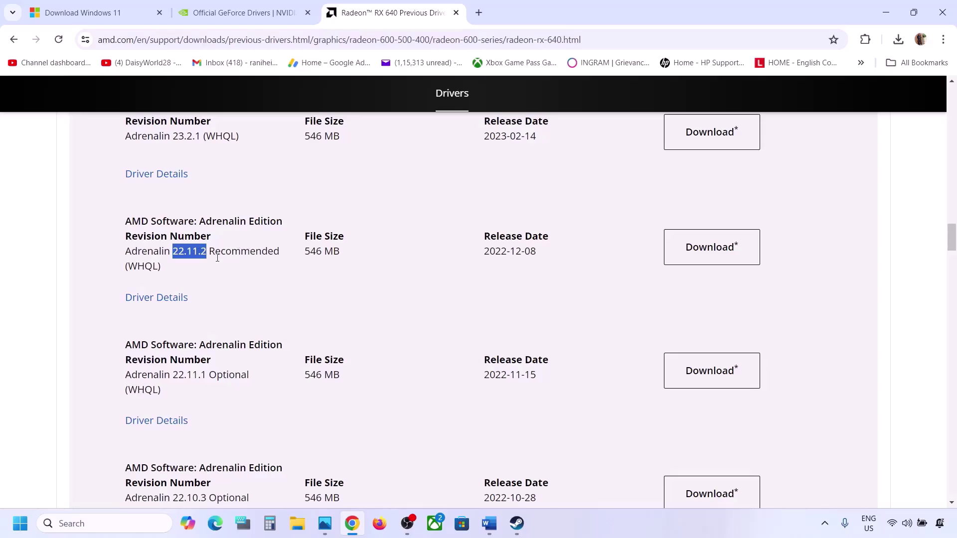
Return to the Word document and highlight the Step 5 instruction about deleting the Shaders folder
click(517, 521)
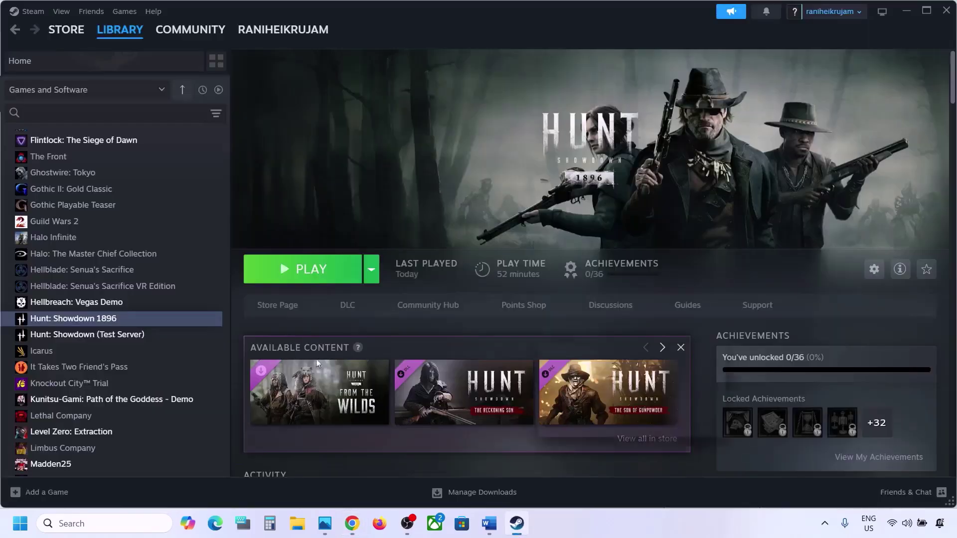
click(496, 530)
scroll(368, 342, down, 3)
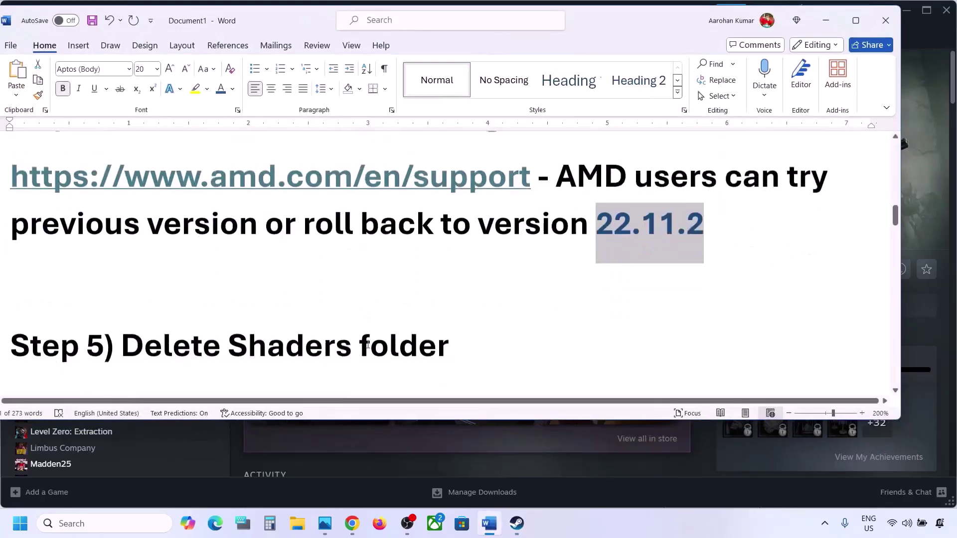
drag(153, 268, 450, 269)
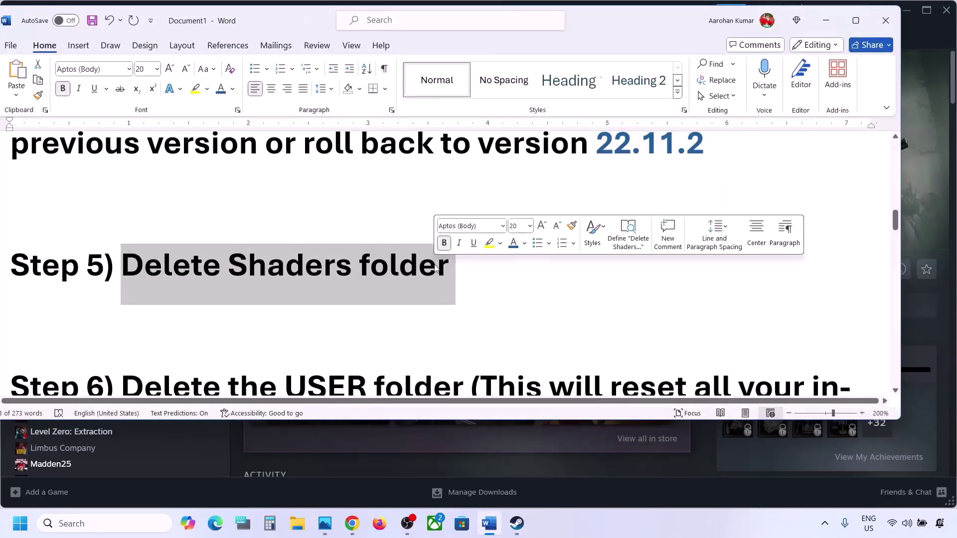
Switch to Steam, browse the local files of Hunt: Showdown 1896 and open its USER folder
click(516, 522)
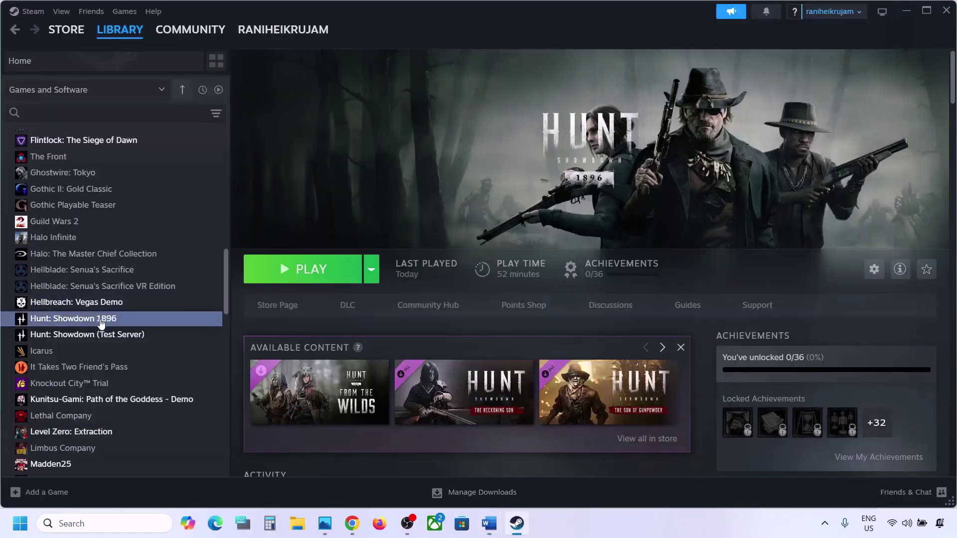
right_click(101, 323)
mouse_move(125, 394)
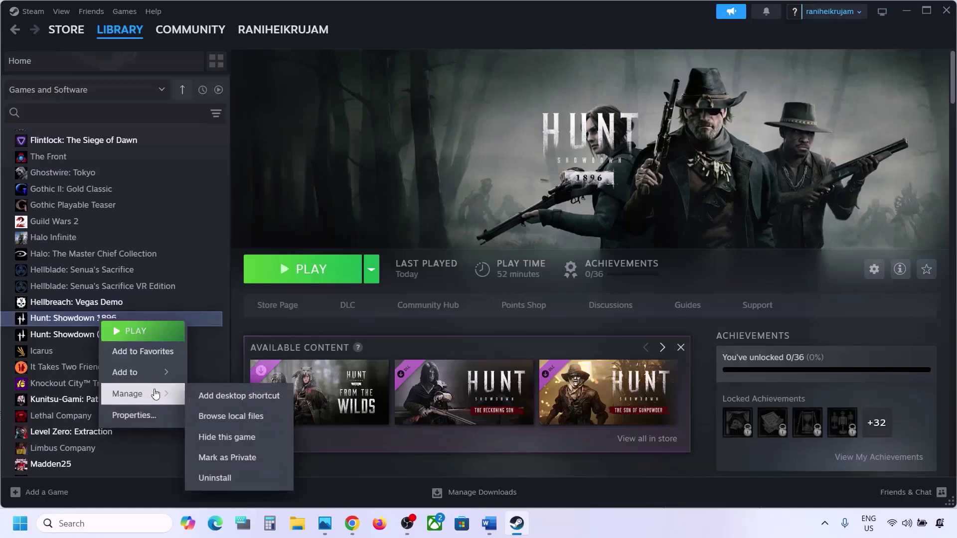
click(261, 413)
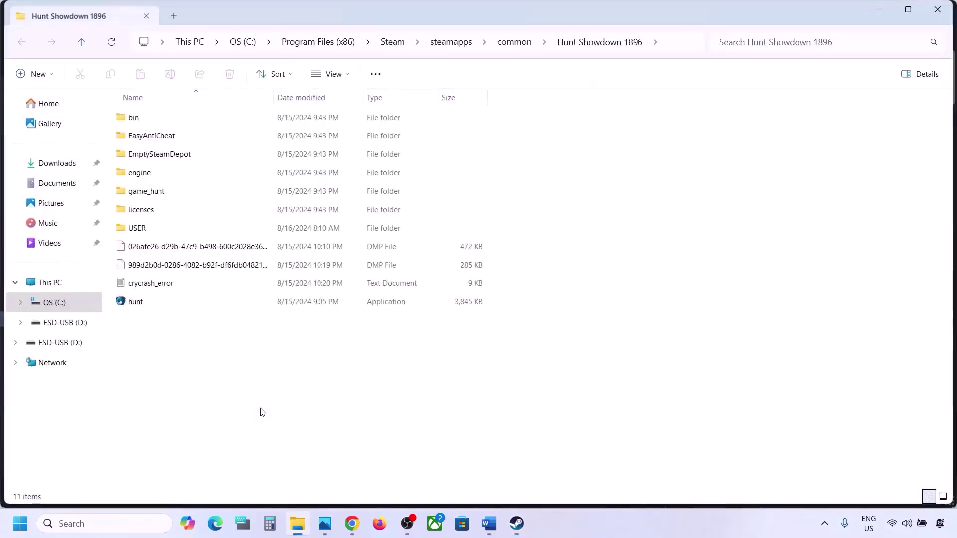
click(134, 231)
double_click(148, 233)
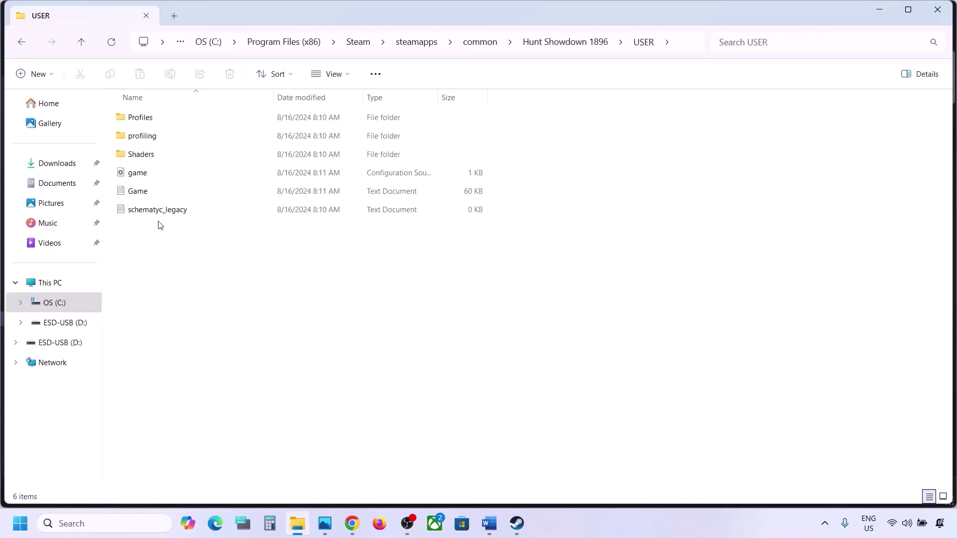
click(150, 156)
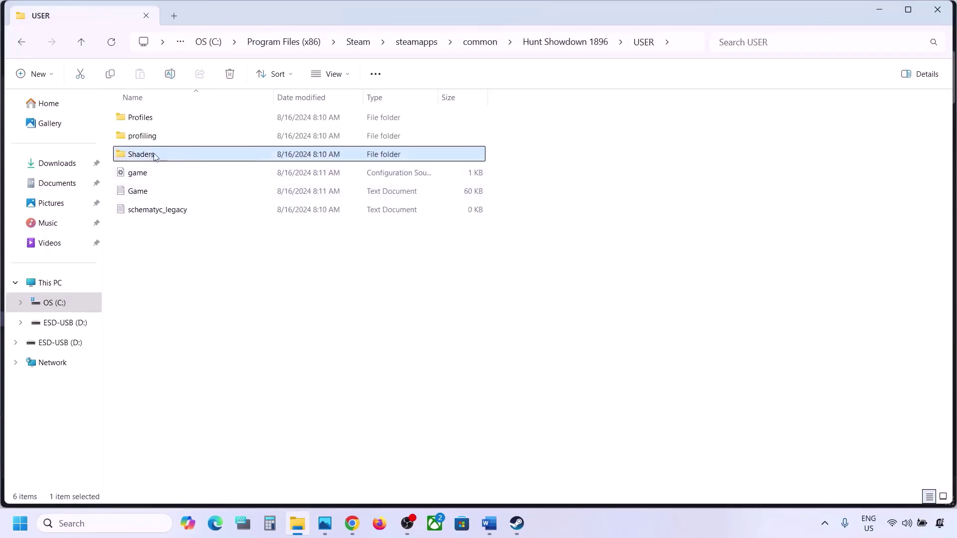
right_click(153, 156)
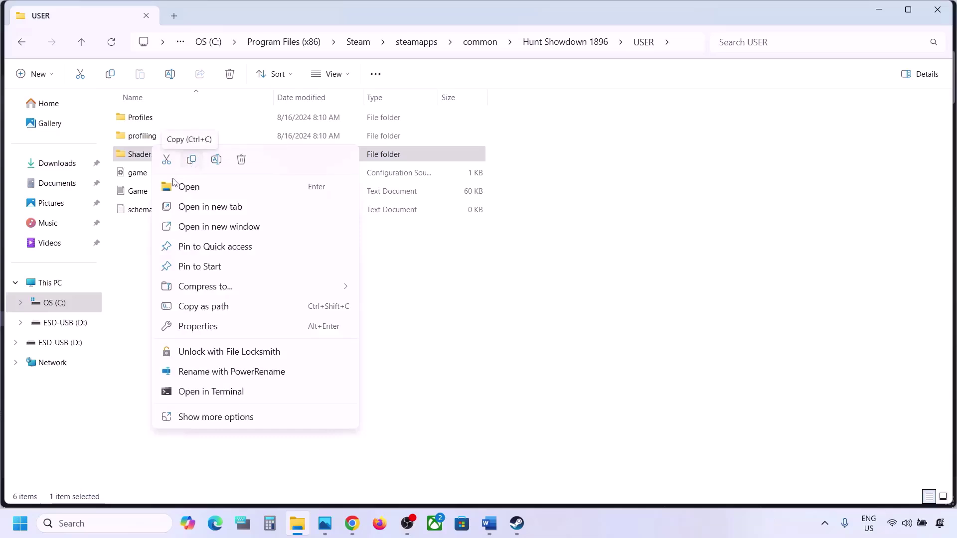
click(133, 249)
click(158, 230)
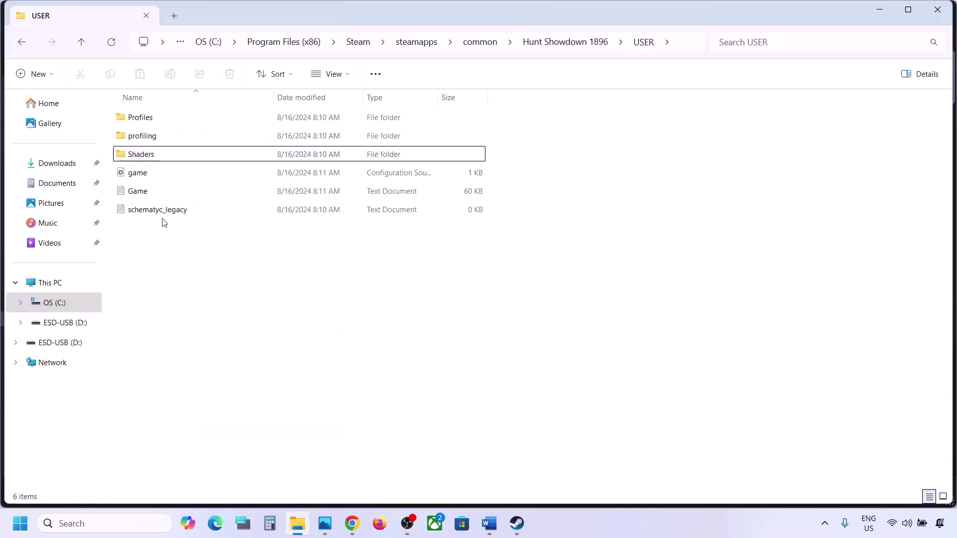
Delete the Shaders folder from the game's USER folder
click(133, 156)
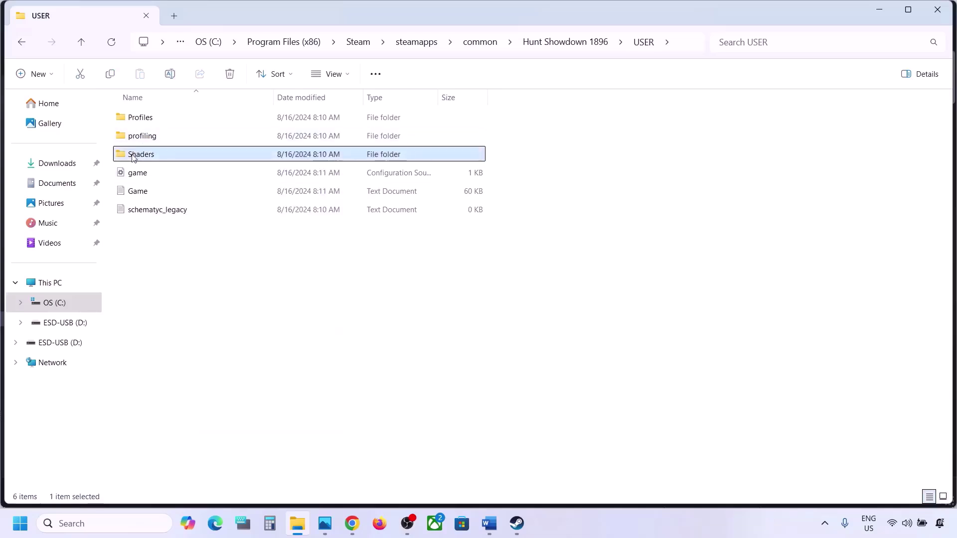
right_click(133, 157)
click(220, 160)
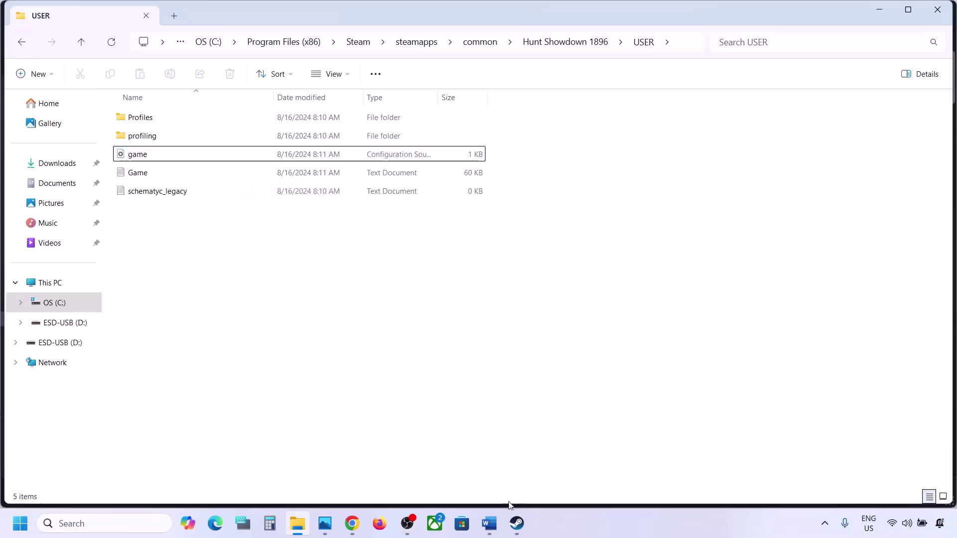
Switch to the Word document and highlight the Step 6 note about deleting the USER folder and losing in-game settings
click(489, 524)
scroll(185, 280, down, 3)
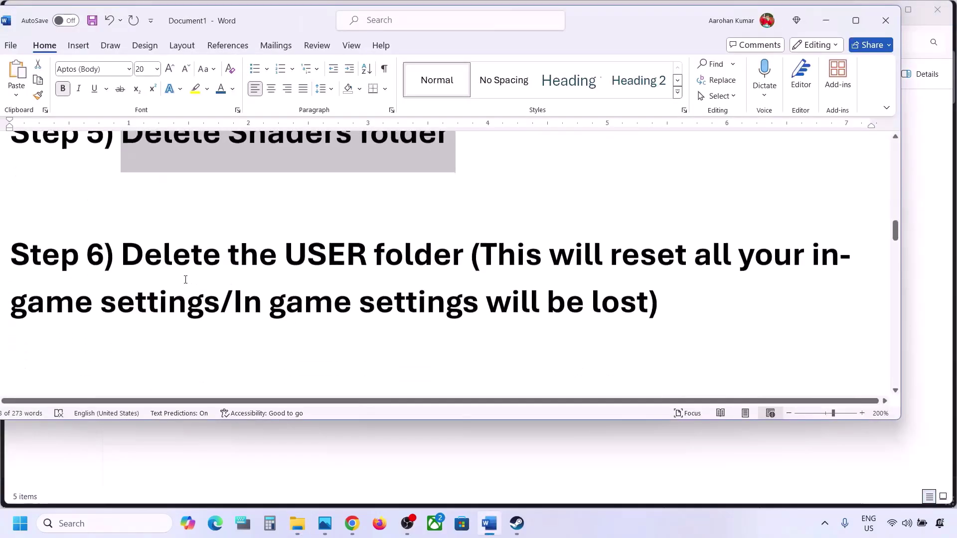
drag(122, 255, 646, 293)
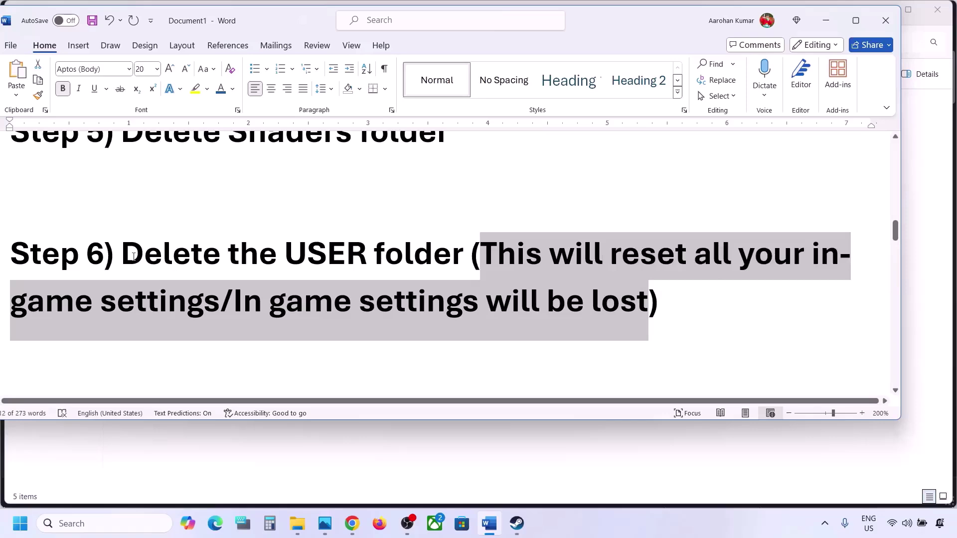
Highlight the Step 6 instruction to delete the USER folder, and browse the local files of Hunt: Showdown 1896 from Steam
drag(133, 257, 436, 241)
click(517, 526)
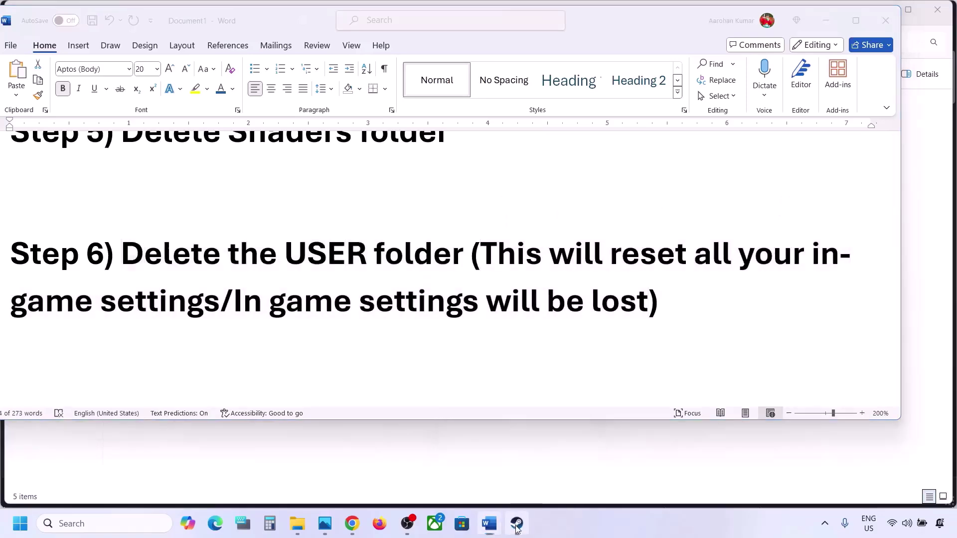
right_click(124, 318)
mouse_move(157, 395)
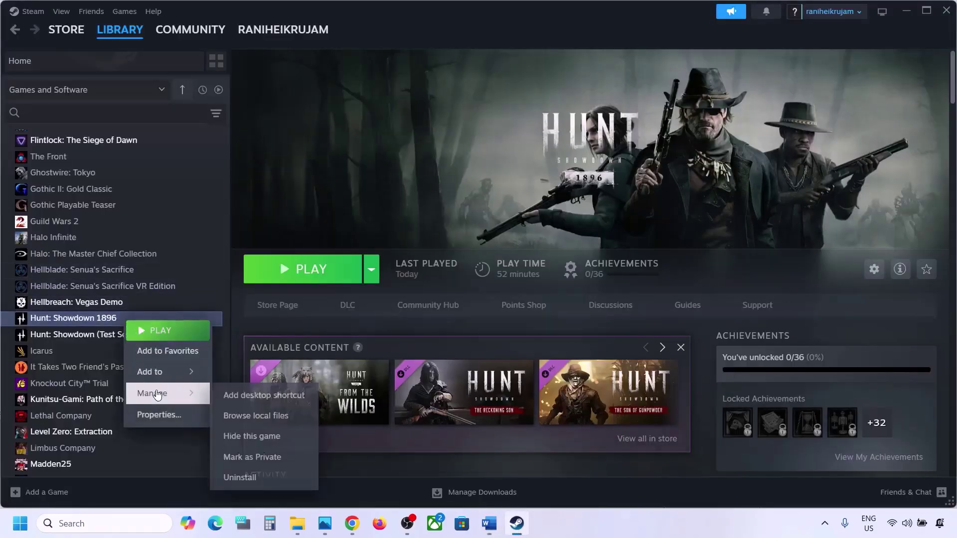
click(234, 416)
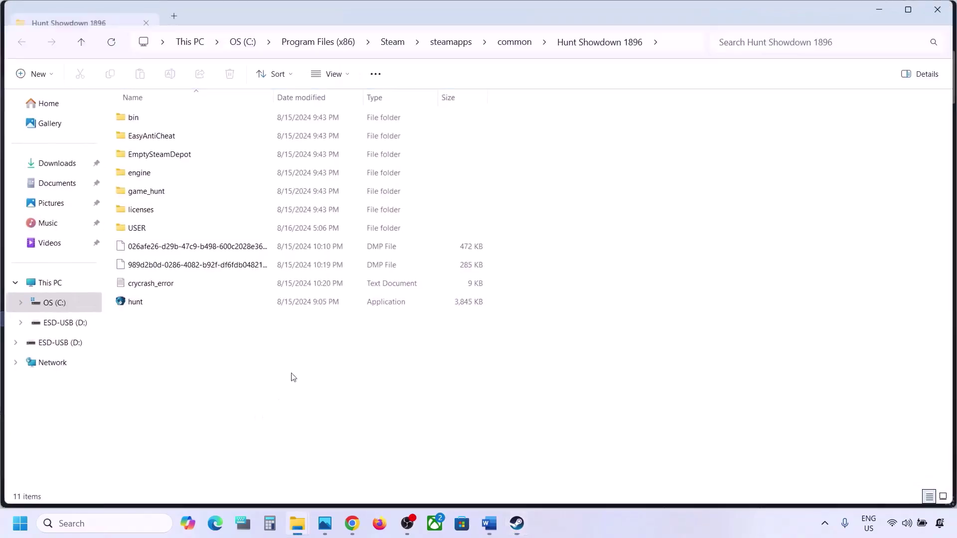
Back up the game's USER folder by copying it to the desktop
click(136, 232)
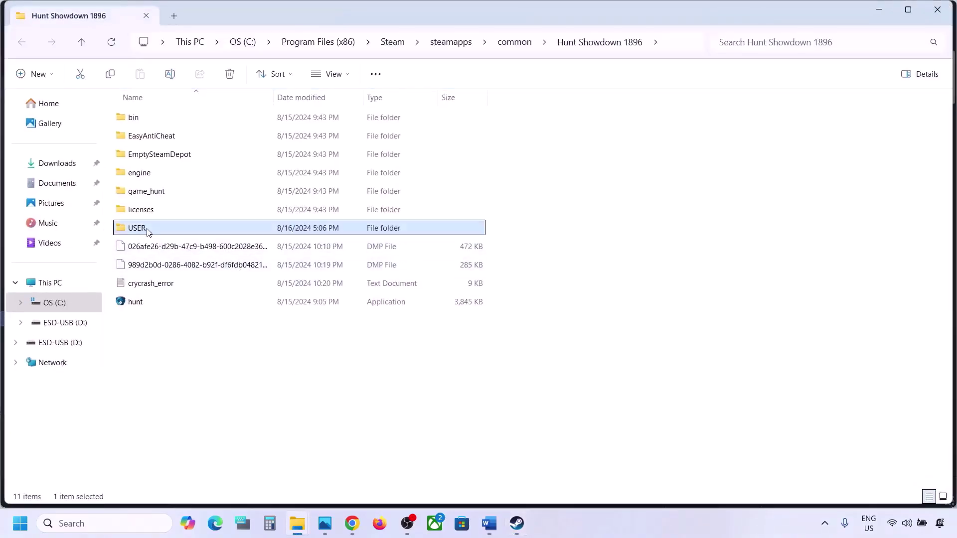
right_click(149, 232)
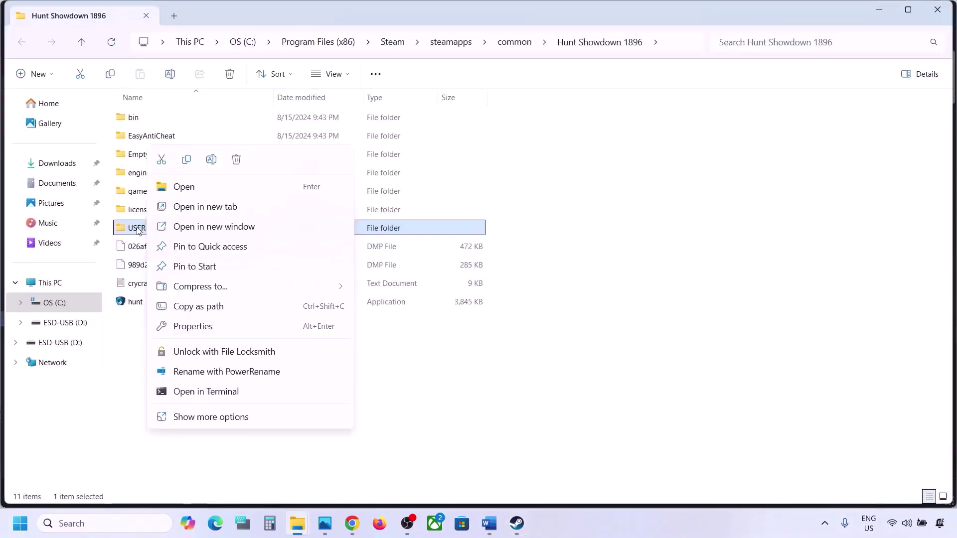
right_click(139, 230)
click(176, 184)
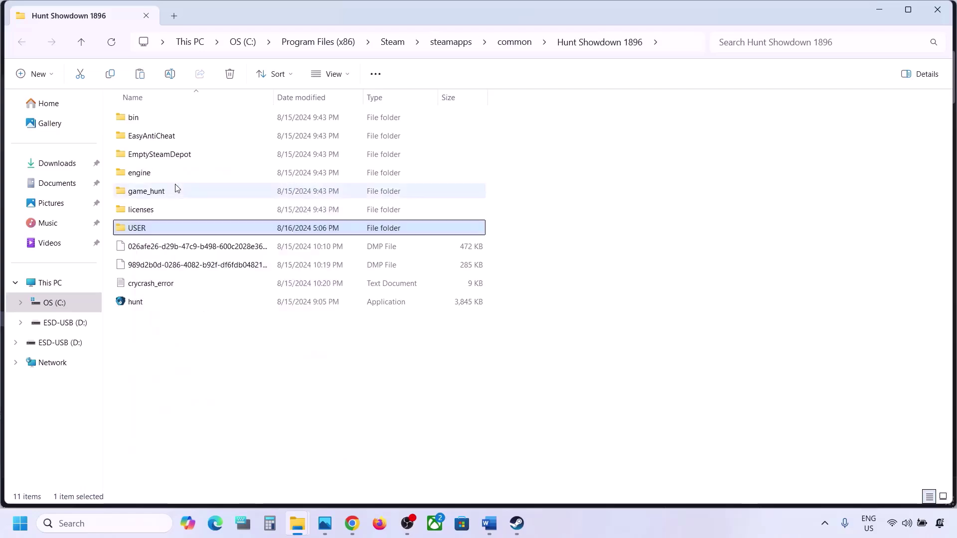
key(super+d)
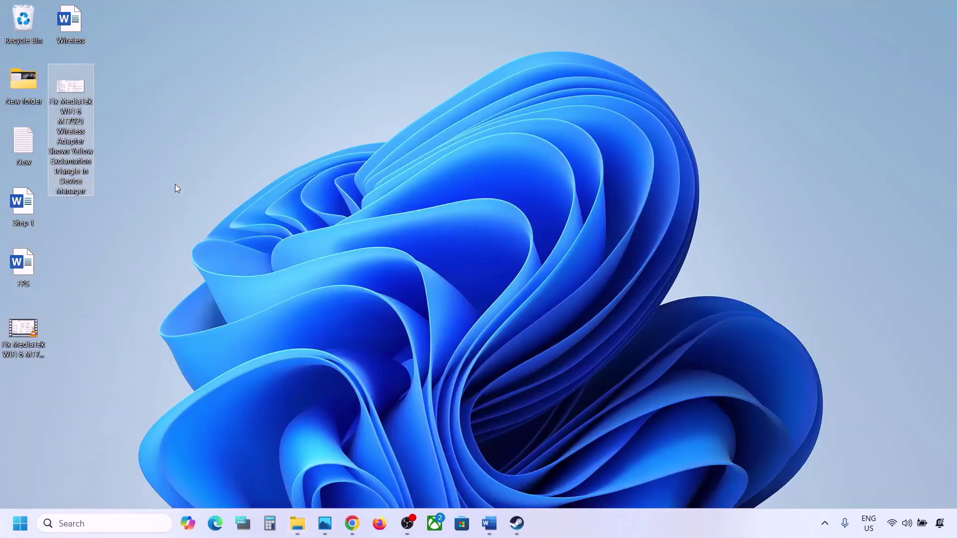
key(ctrl+v)
click(35, 391)
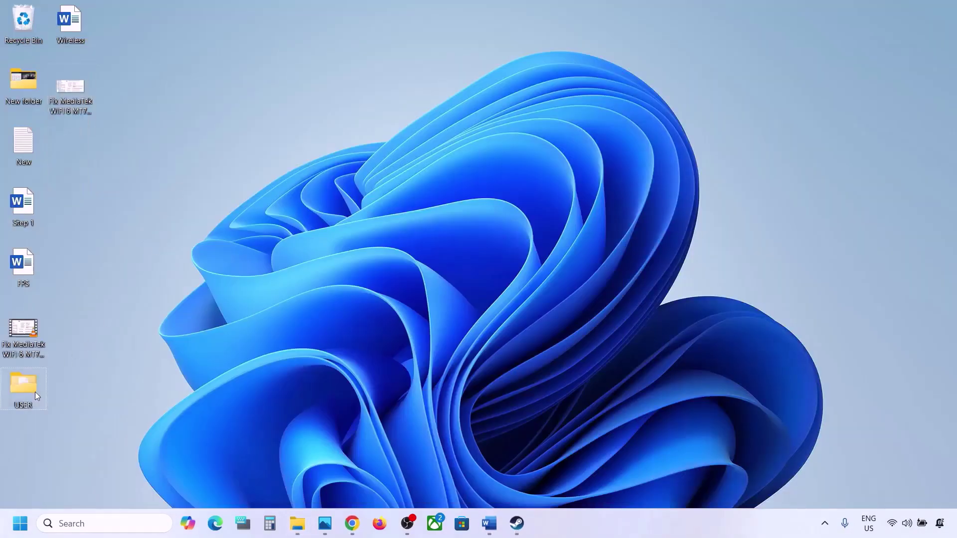
Return to the Hunt Showdown 1896 folder and delete its USER folder
key(super+d)
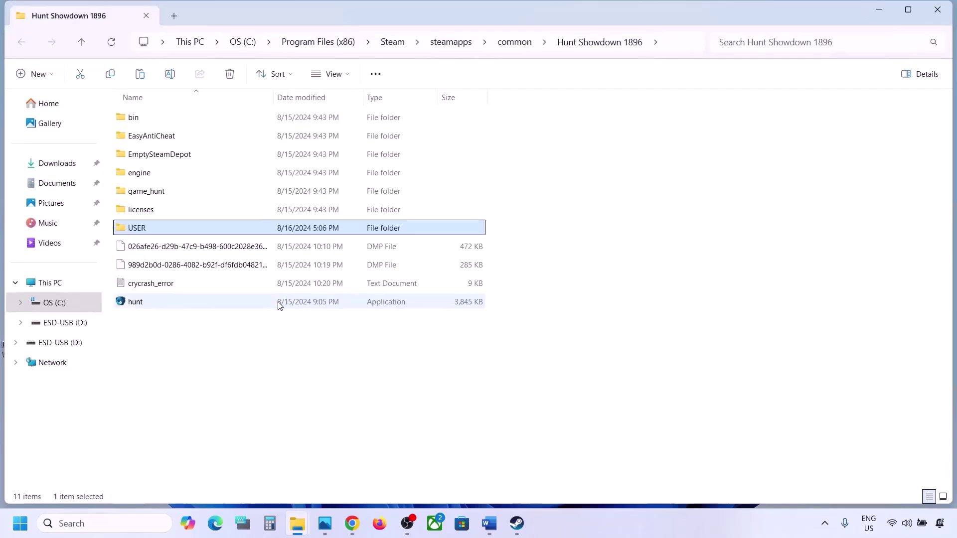
right_click(153, 234)
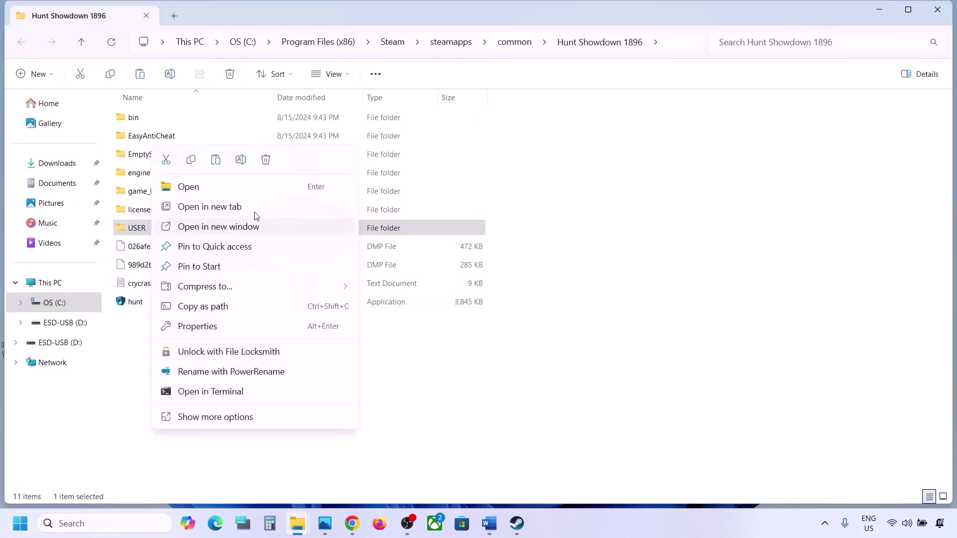
click(266, 159)
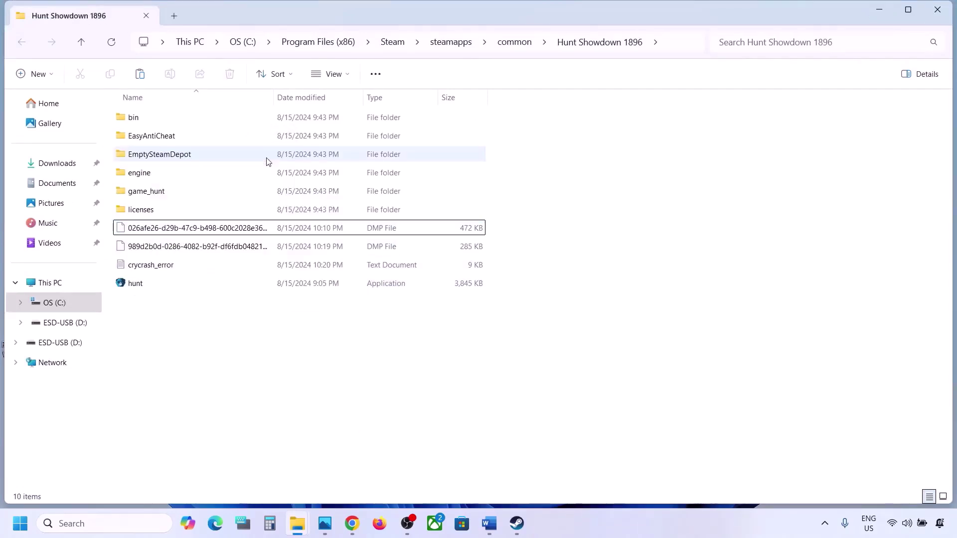
Switch to the Word document and highlight the Step 7 instructions about allowing the game exe in third-party antivirus and Windows Security
click(521, 524)
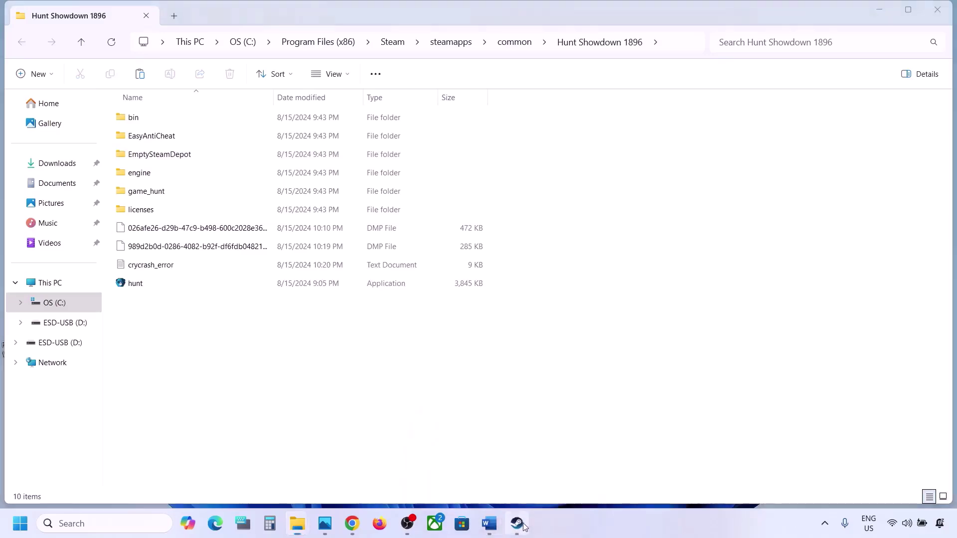
click(489, 523)
scroll(352, 360, down, 2)
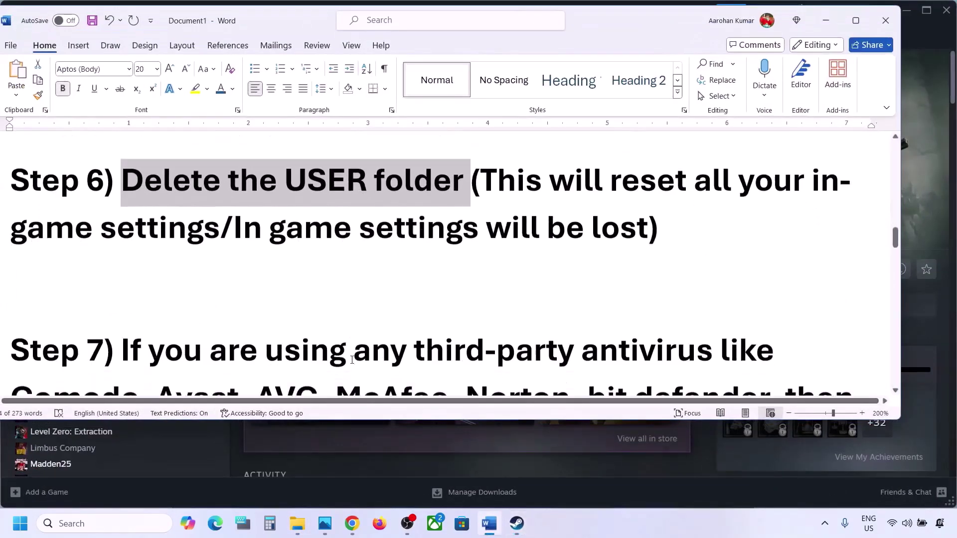
scroll(352, 360, down, 3)
drag(125, 236, 437, 287)
scroll(437, 287, down, 1)
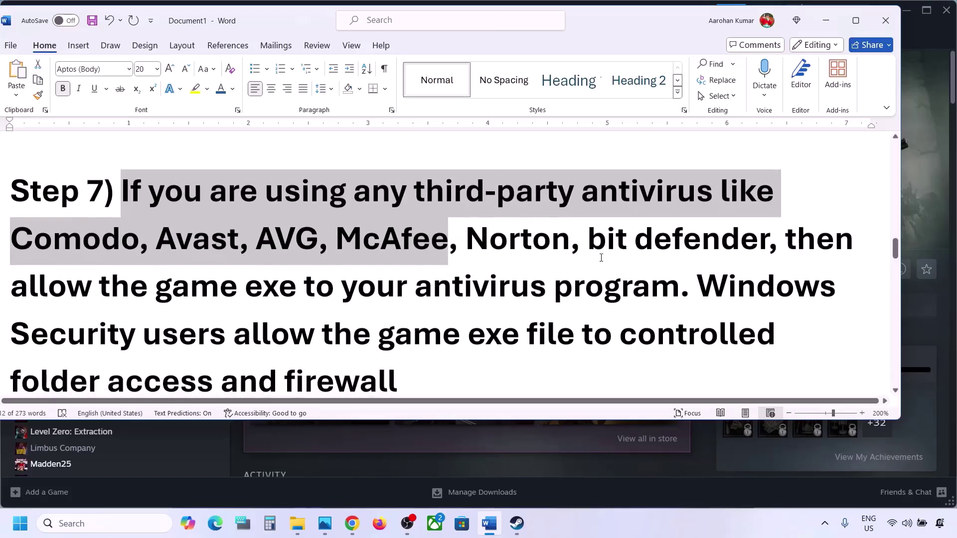
drag(124, 293, 577, 293)
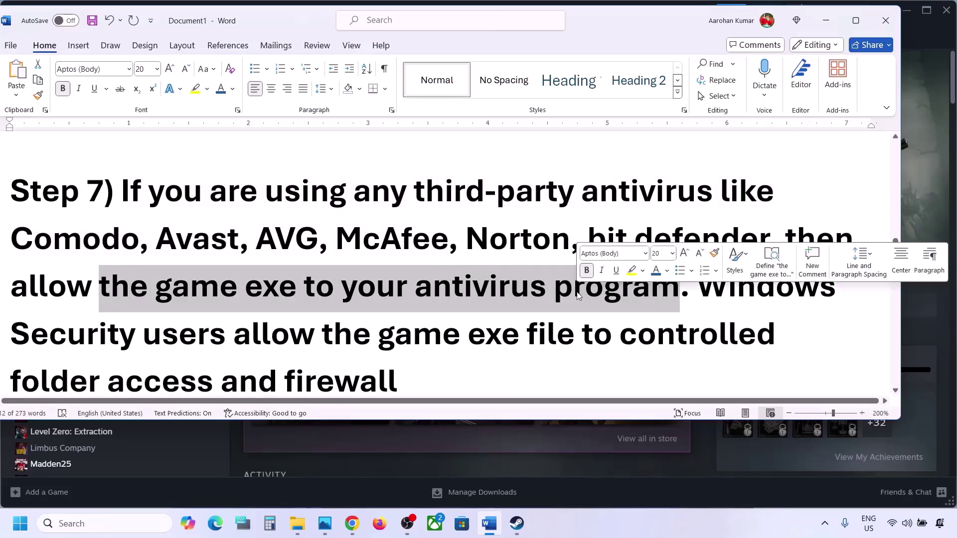
drag(698, 293, 775, 336)
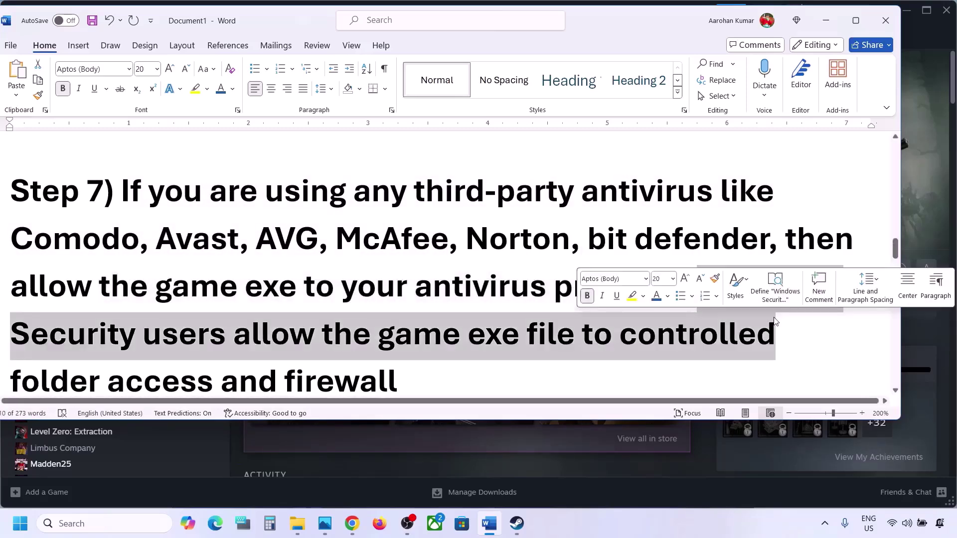
Open Windows Security from the Settings app and go to the apps allowed through Controlled folder access under ransomware protection
key(super+i)
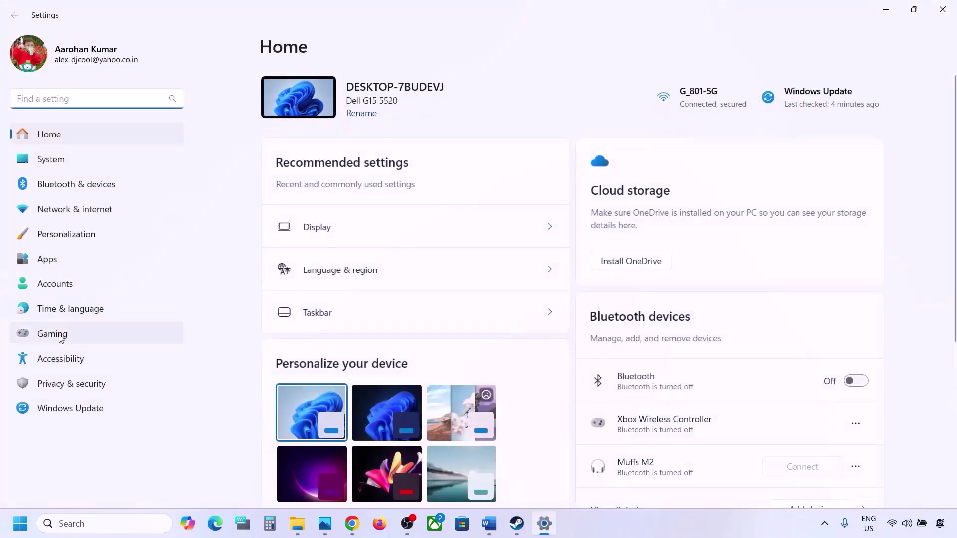
click(59, 385)
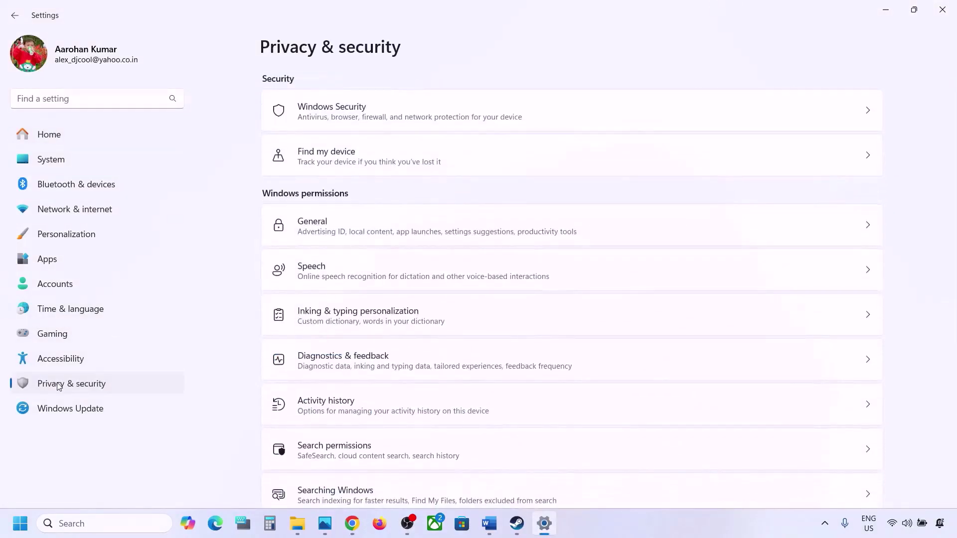
click(367, 115)
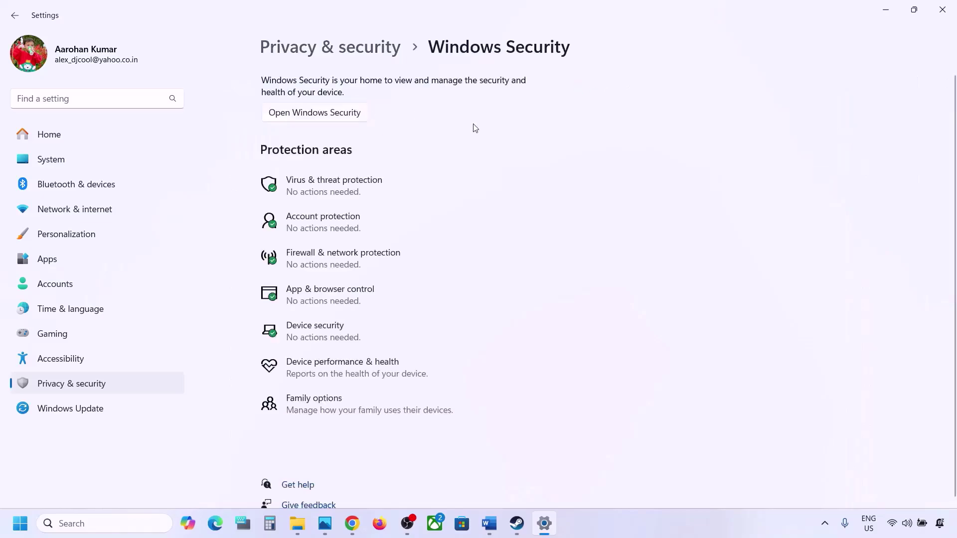
click(348, 193)
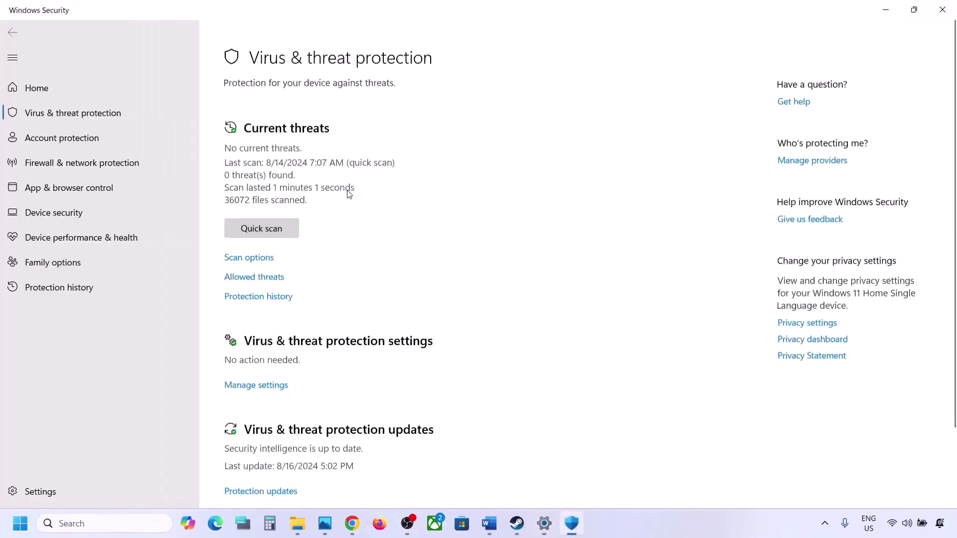
scroll(348, 193, down, 3)
scroll(309, 455, up, 1)
click(294, 470)
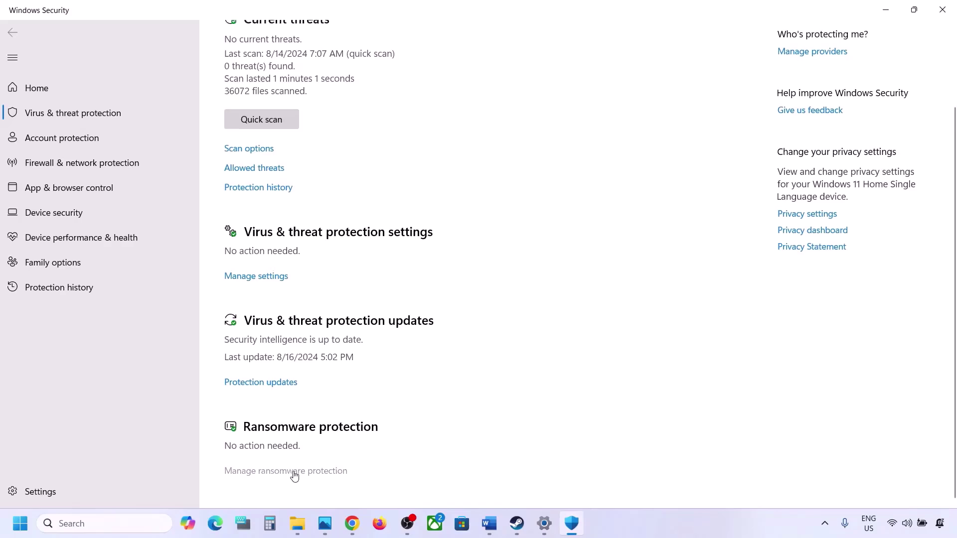
click(307, 257)
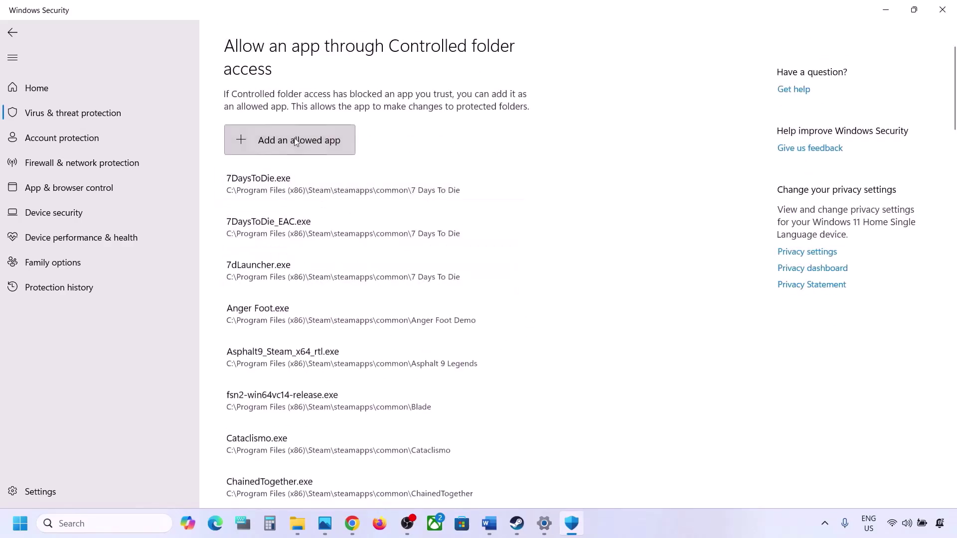
Allow the hunt application from the Hunt Showdown 1896 folder through Controlled folder access
click(293, 140)
click(277, 190)
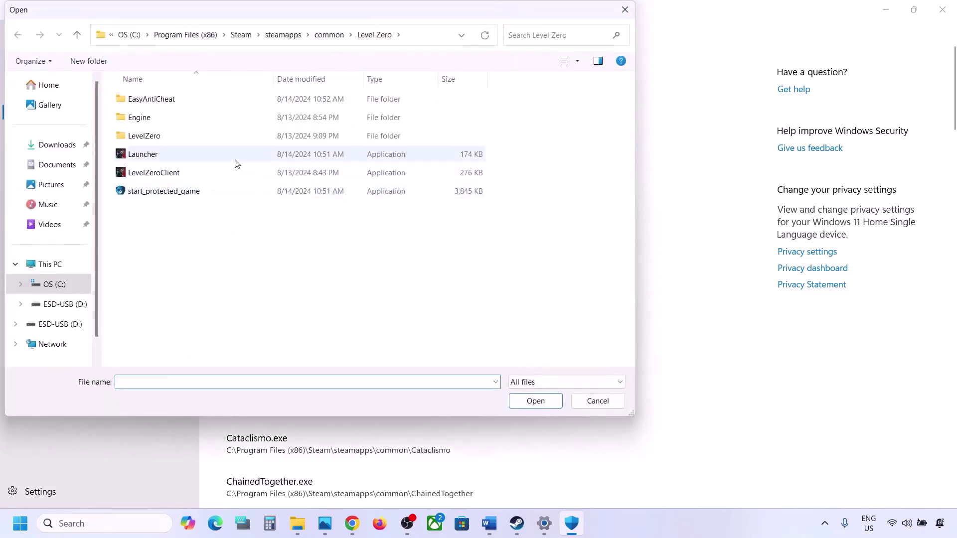
click(319, 36)
click(189, 191)
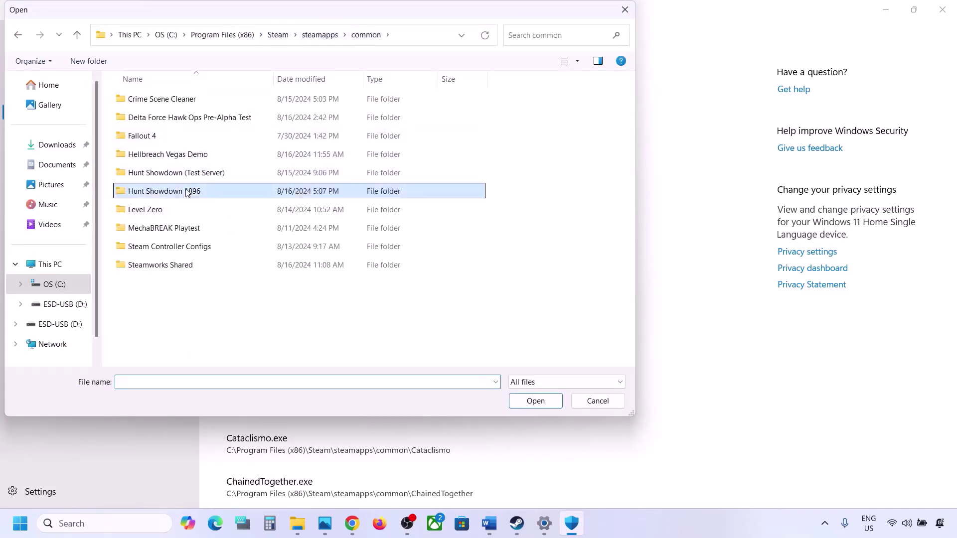
double_click(210, 193)
click(136, 210)
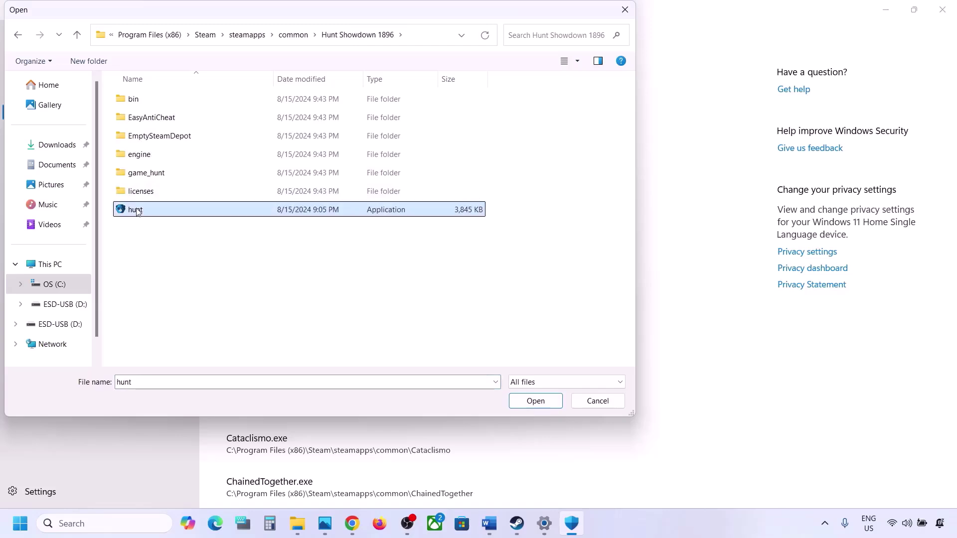
click(536, 400)
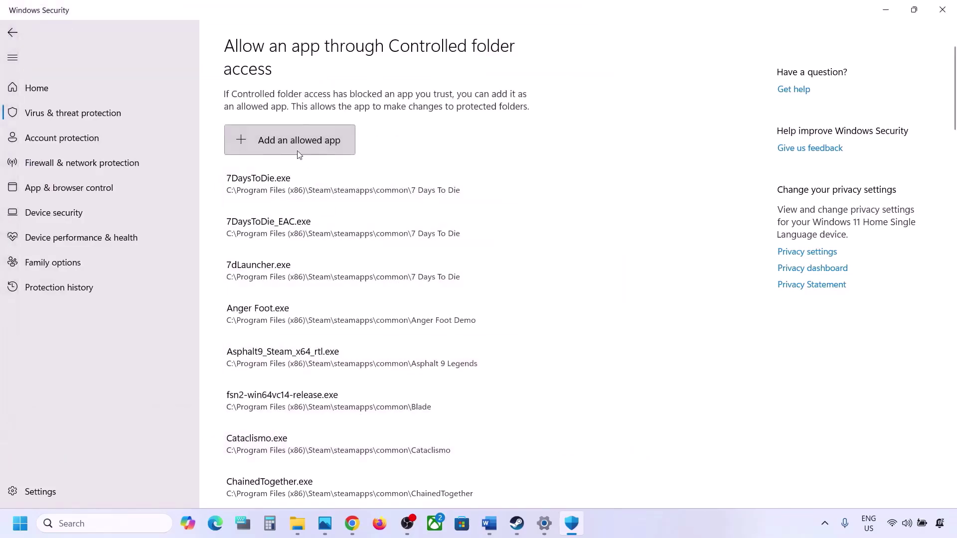
Allow the HuntGame application from the game's bin\win_x64 folder through Controlled folder access
click(291, 145)
click(293, 188)
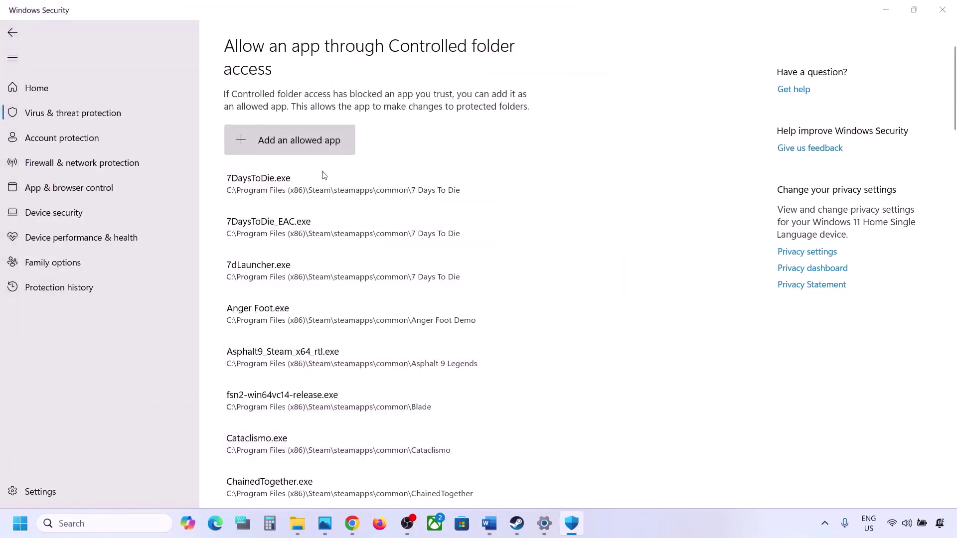
click(148, 102)
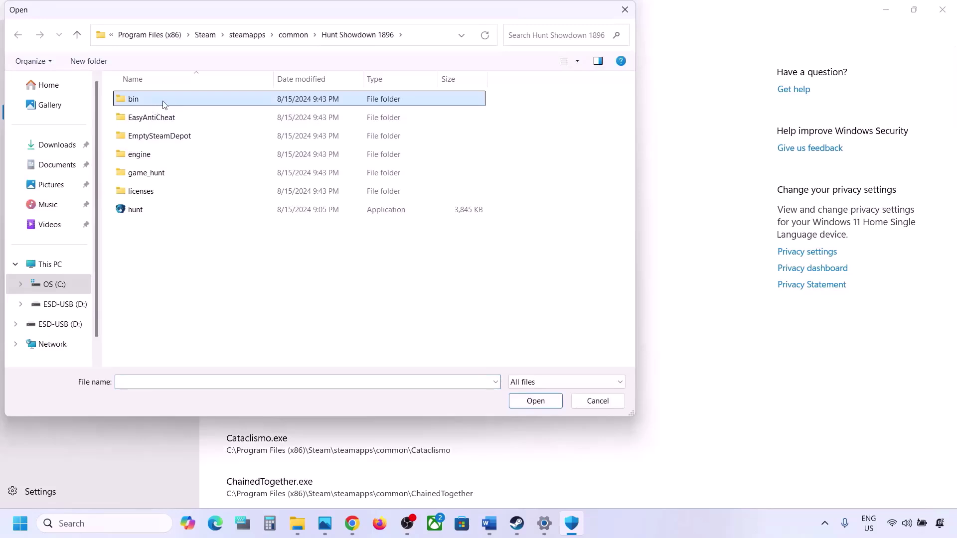
double_click(157, 103)
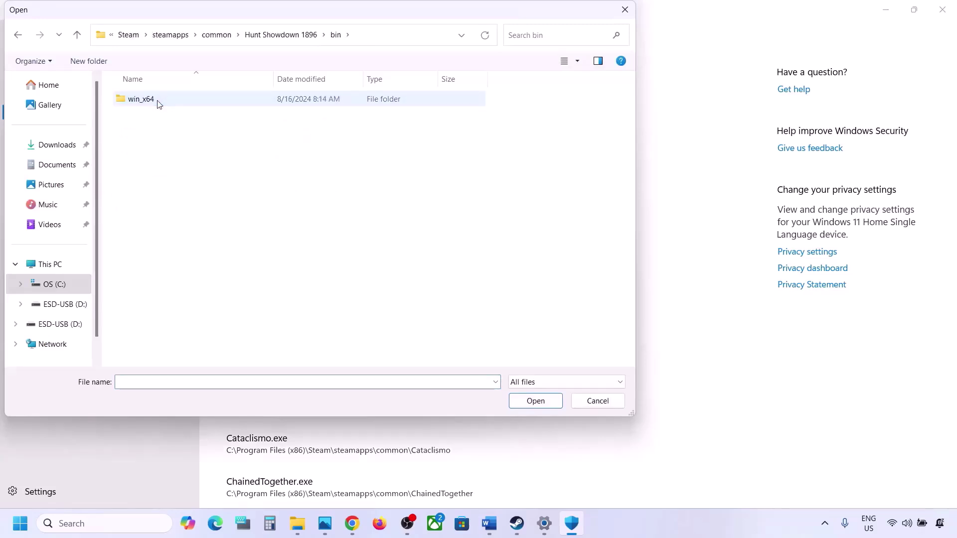
double_click(159, 102)
click(136, 192)
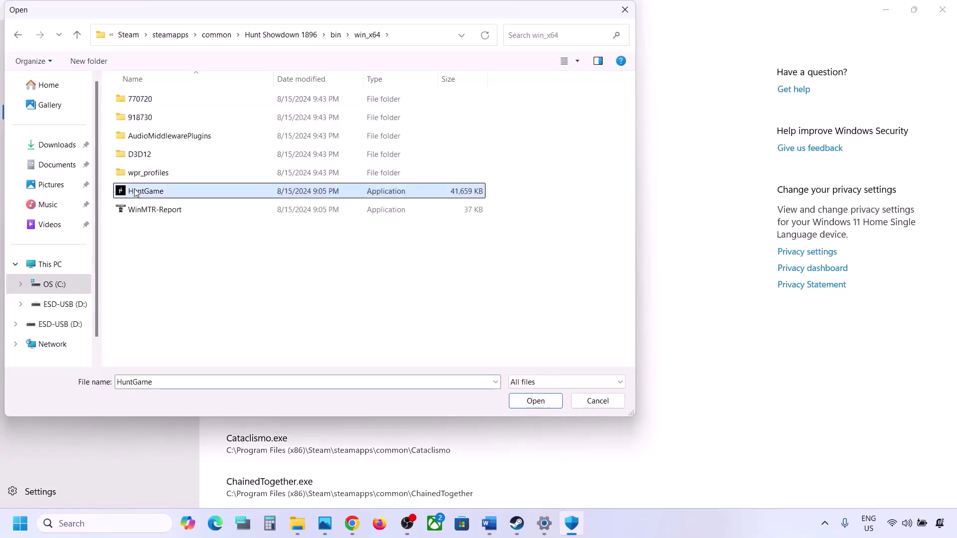
click(535, 401)
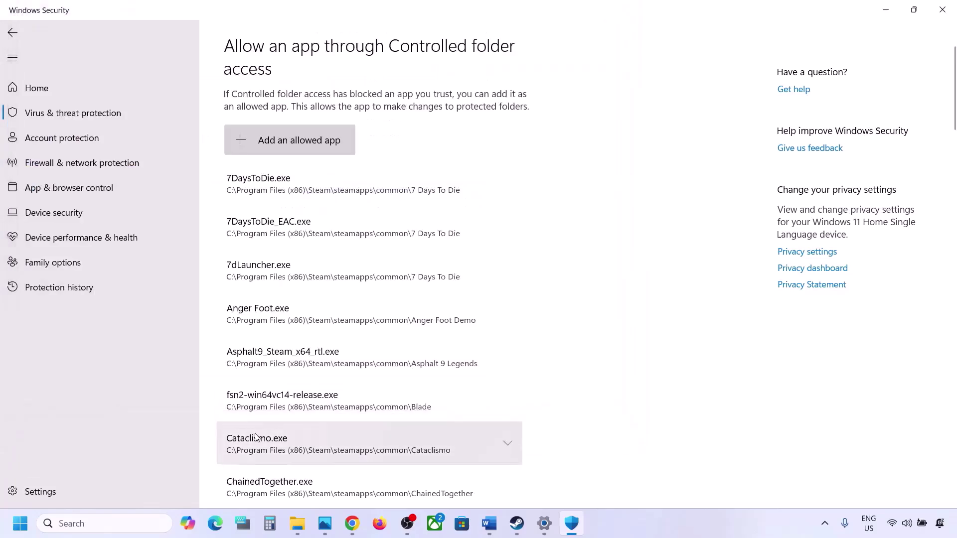
Open Control Panel and go to Windows Defender Firewall under System and Security
click(90, 529)
text(control)
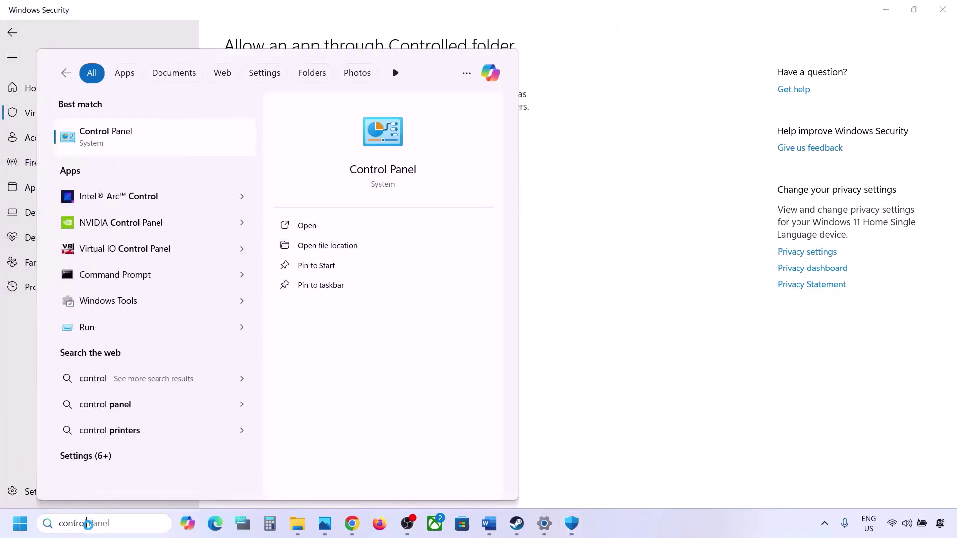
key(Return)
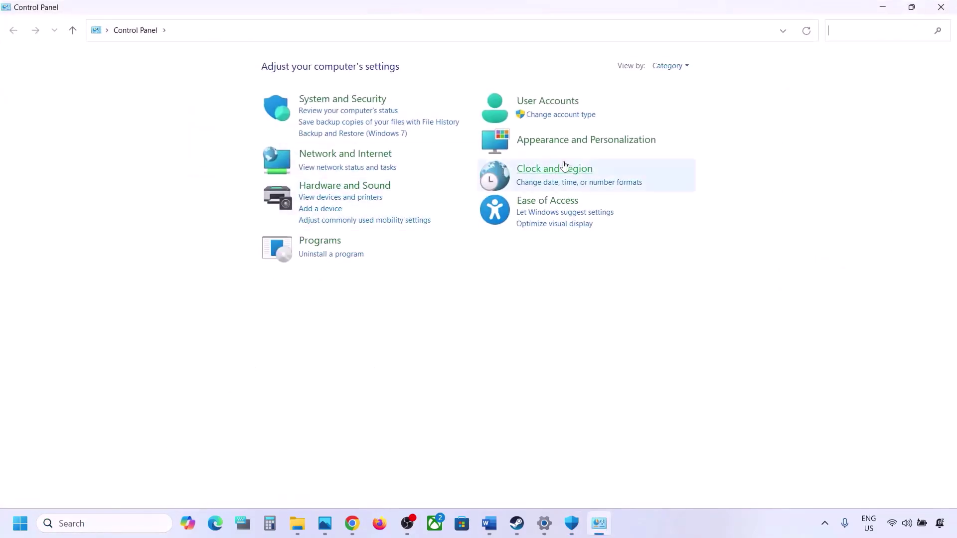
click(354, 99)
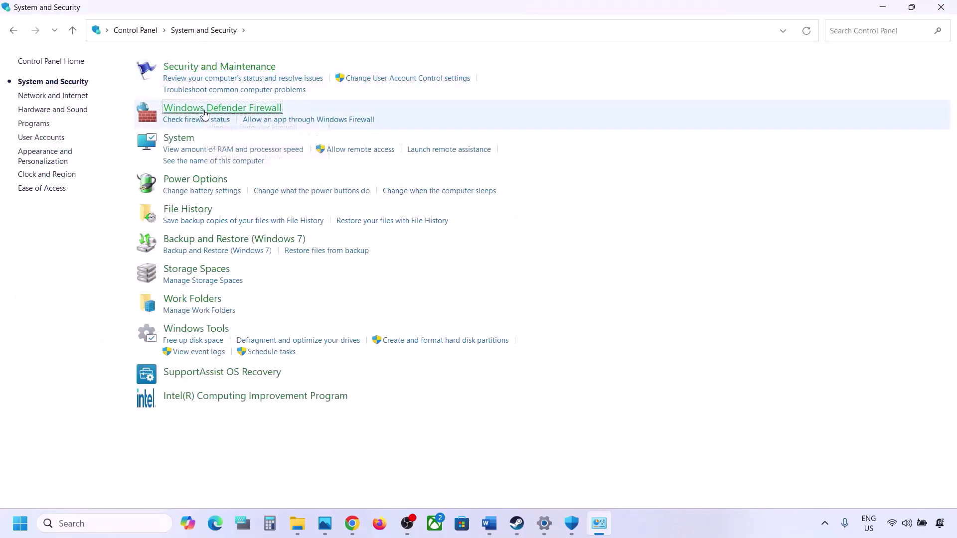
click(204, 109)
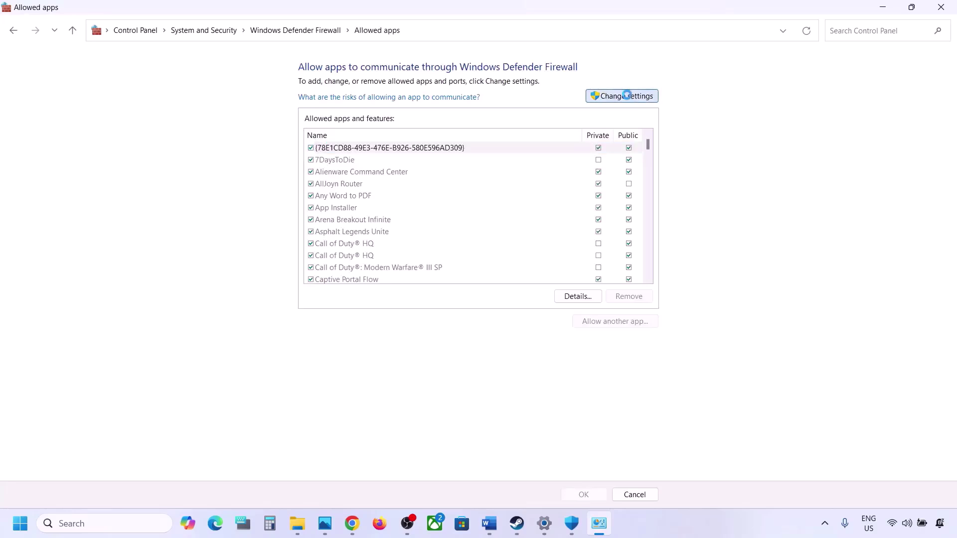
Try to add the HuntGame application from the game's bin\win_x64 folder to the apps allowed through Windows Defender Firewall
click(615, 321)
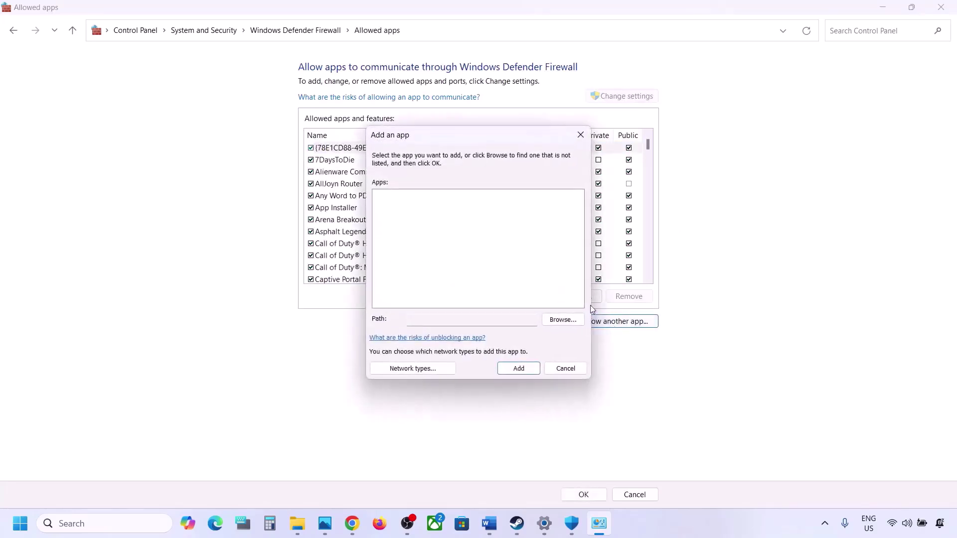
click(563, 319)
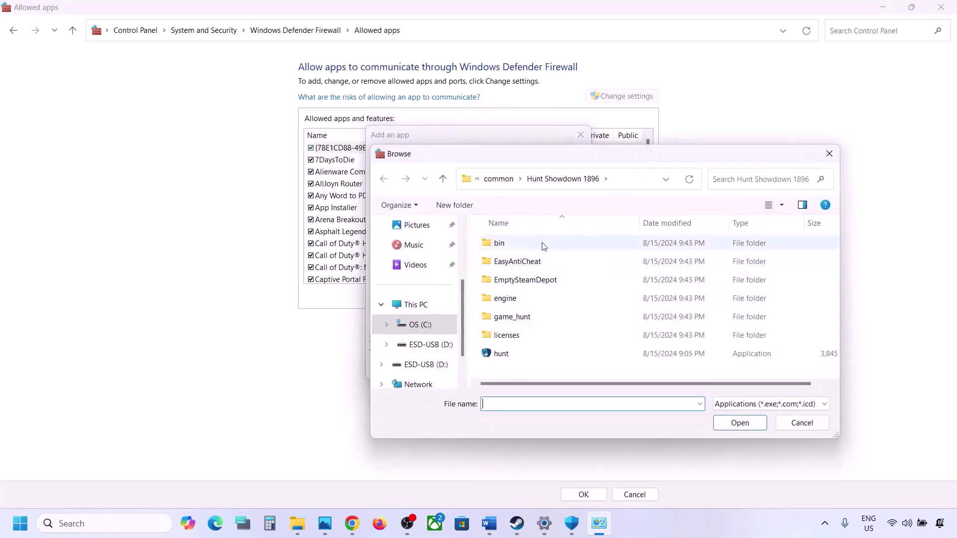
double_click(513, 244)
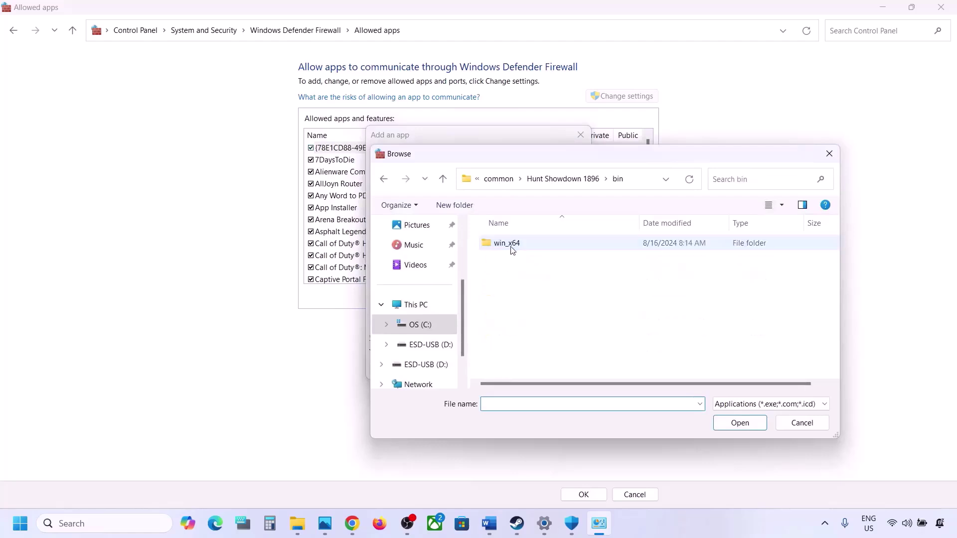
double_click(513, 246)
click(516, 339)
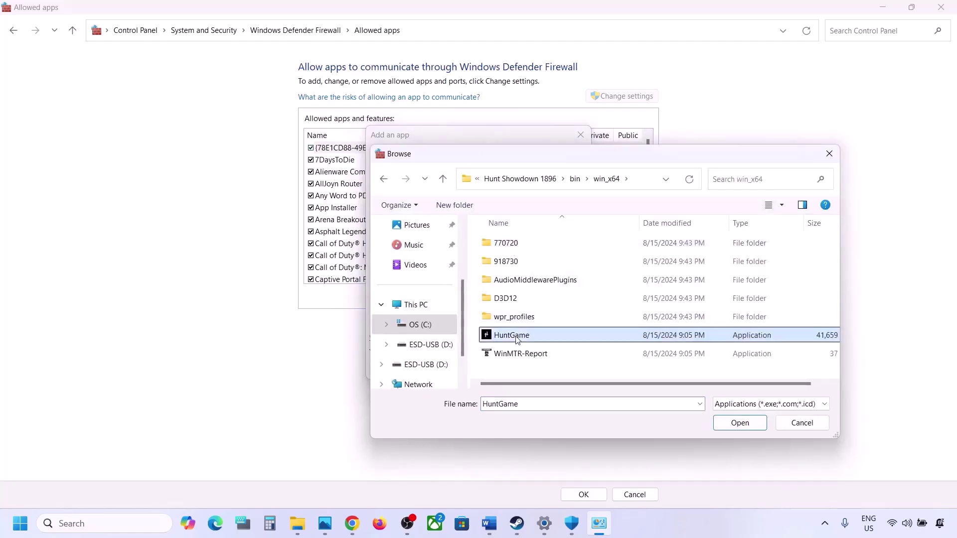
click(740, 423)
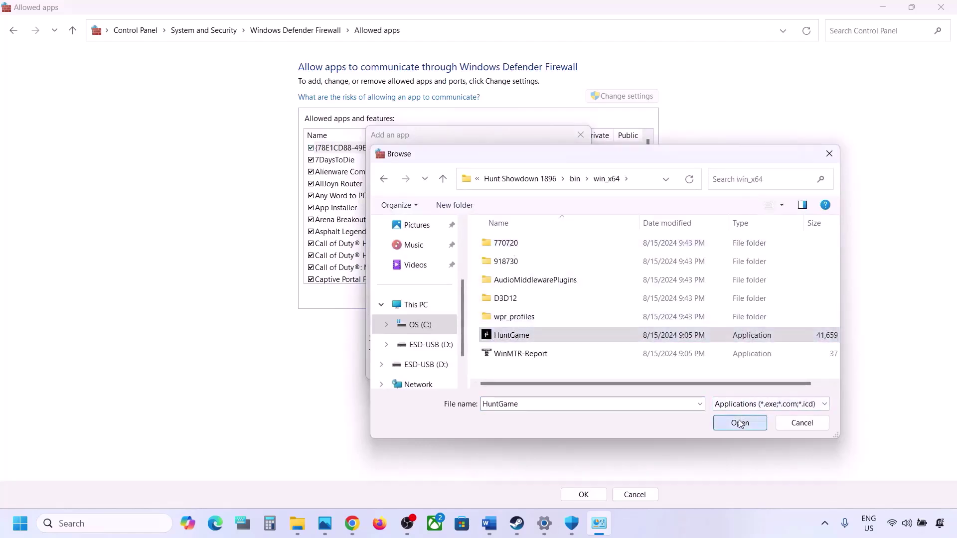
click(518, 369)
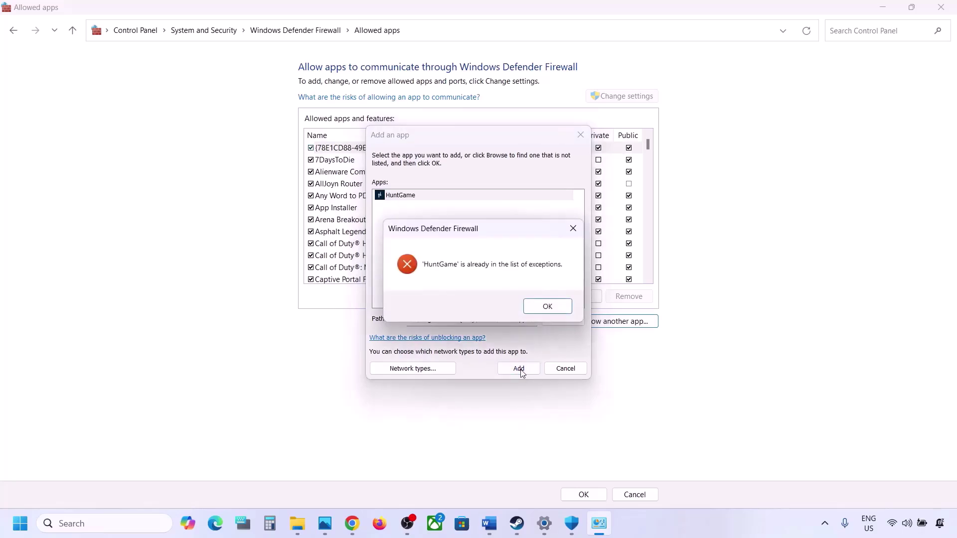
click(549, 307)
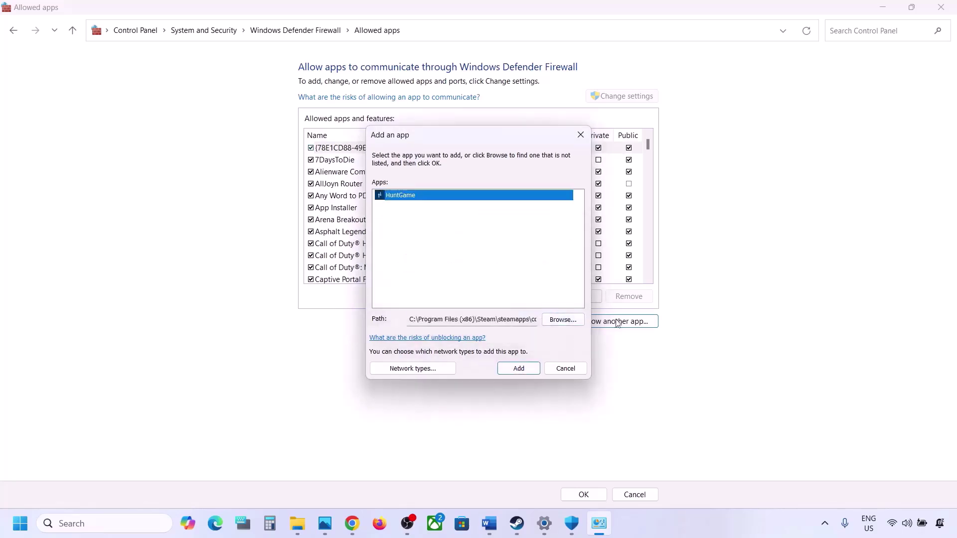
Try to add the hunt application from the Hunt Showdown 1896 folder to the firewall's allowed apps
click(562, 320)
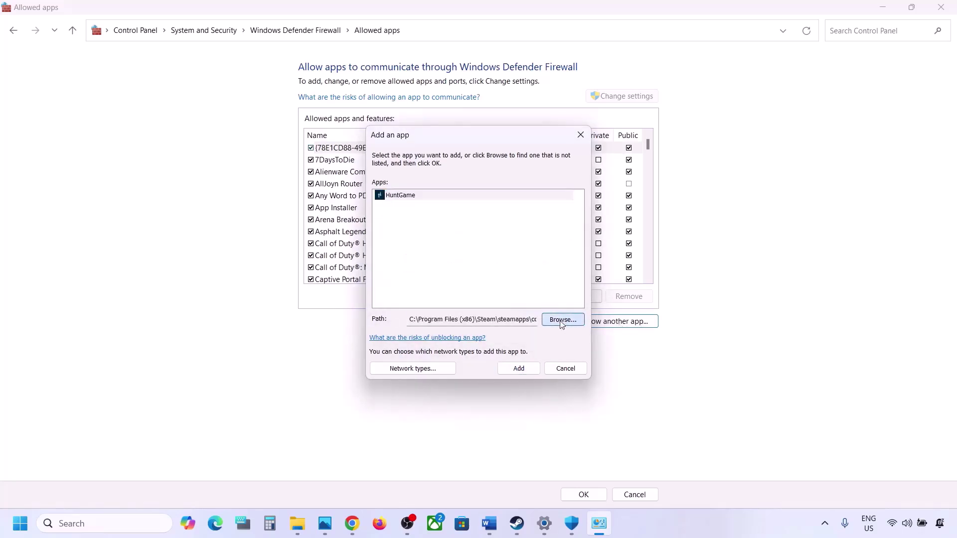
click(443, 179)
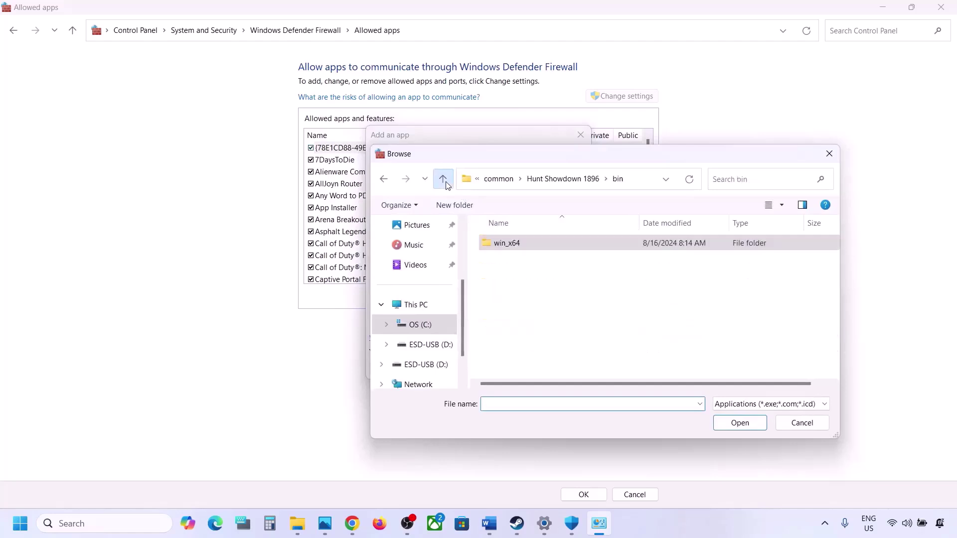
click(442, 179)
click(503, 354)
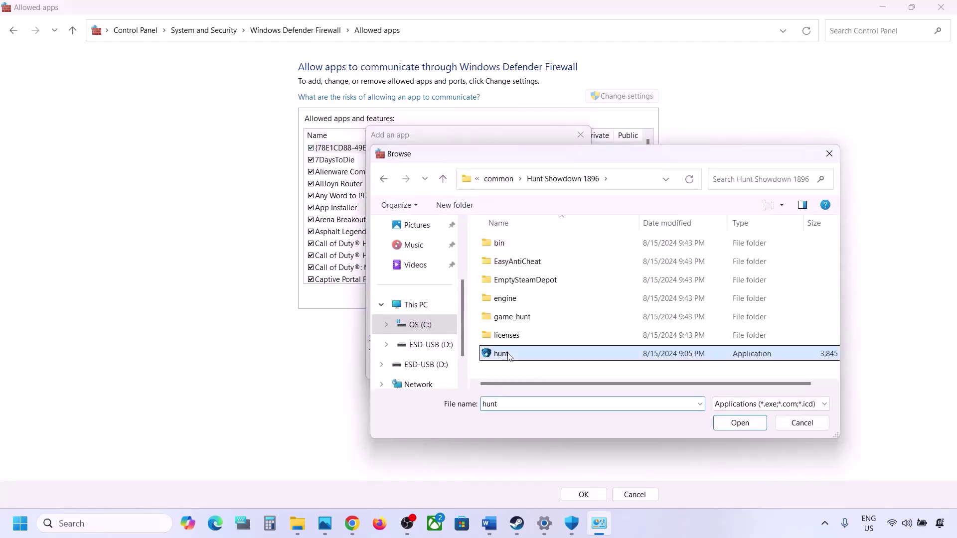
click(724, 422)
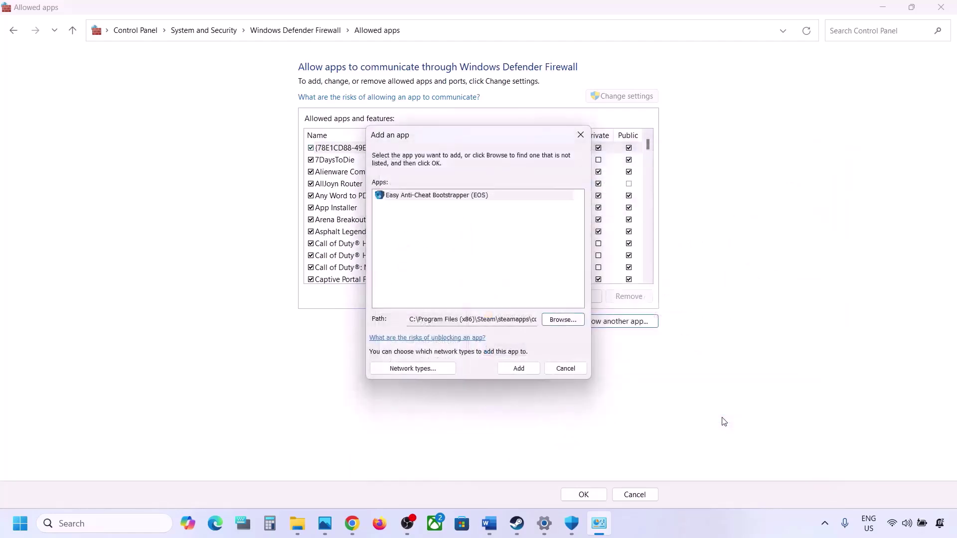
click(517, 368)
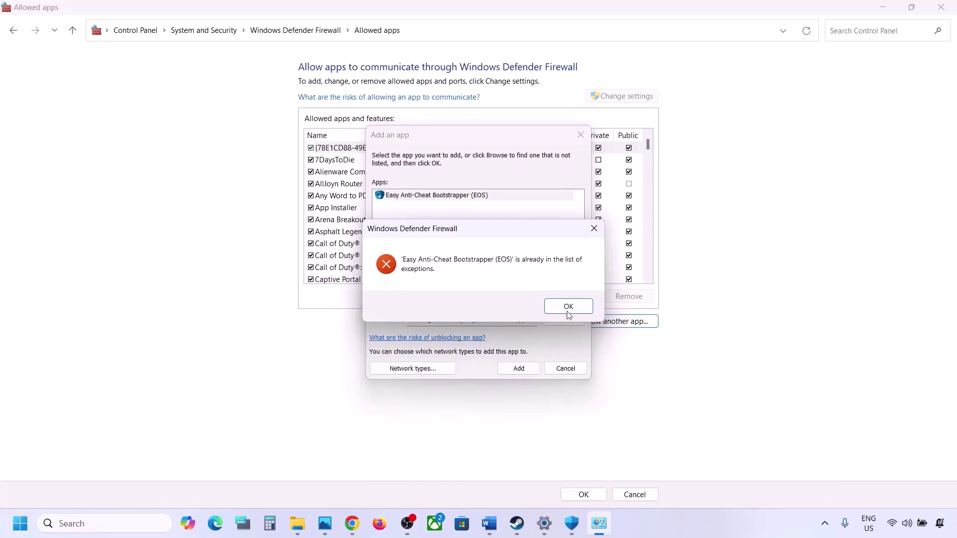
click(568, 306)
click(565, 369)
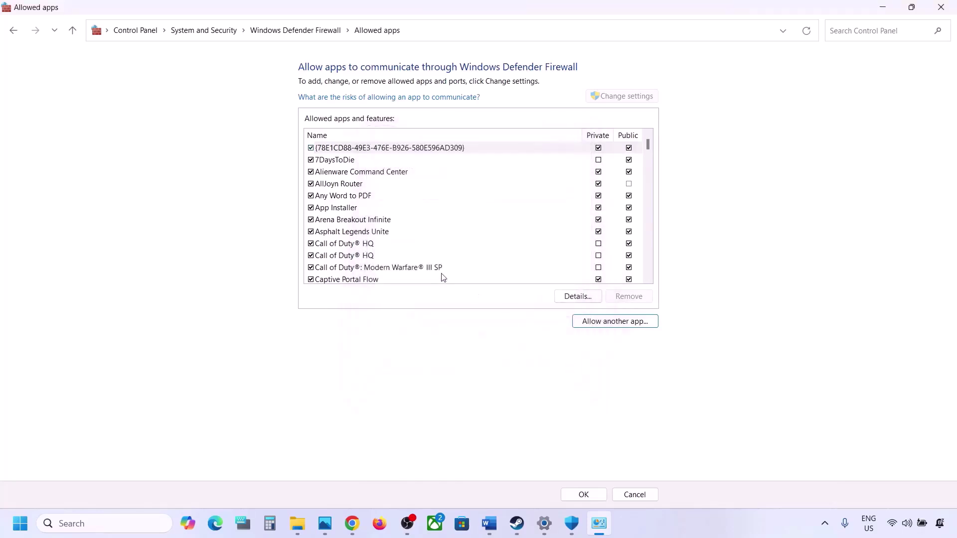
Check the Hunt: Showdown 1896 entry among the firewall's allowed apps, and close the Control Panel and Windows Security windows
click(444, 278)
key(h)
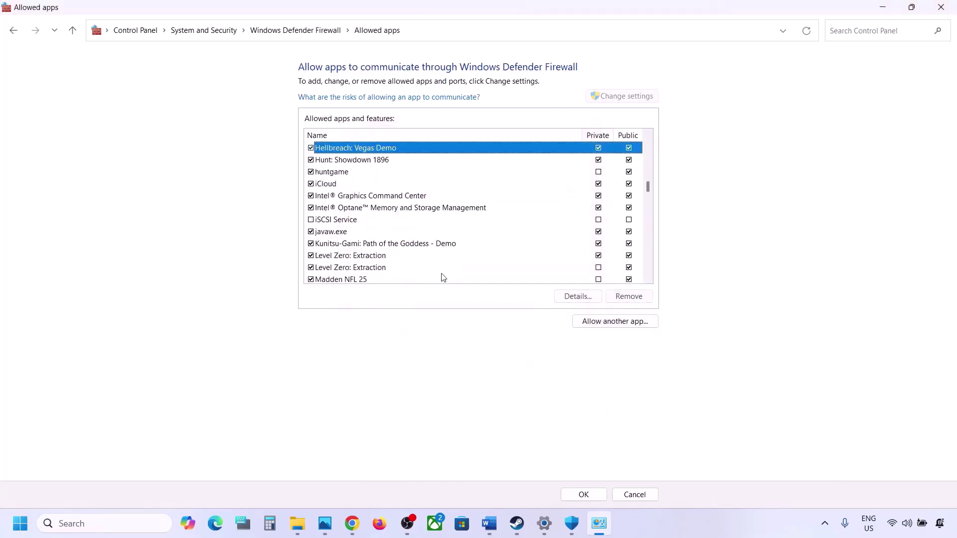
click(352, 161)
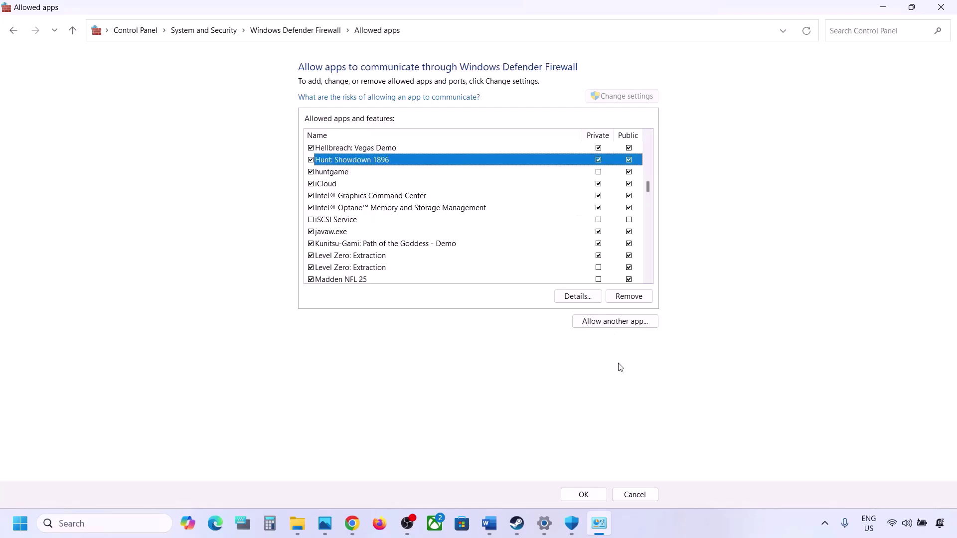
click(941, 7)
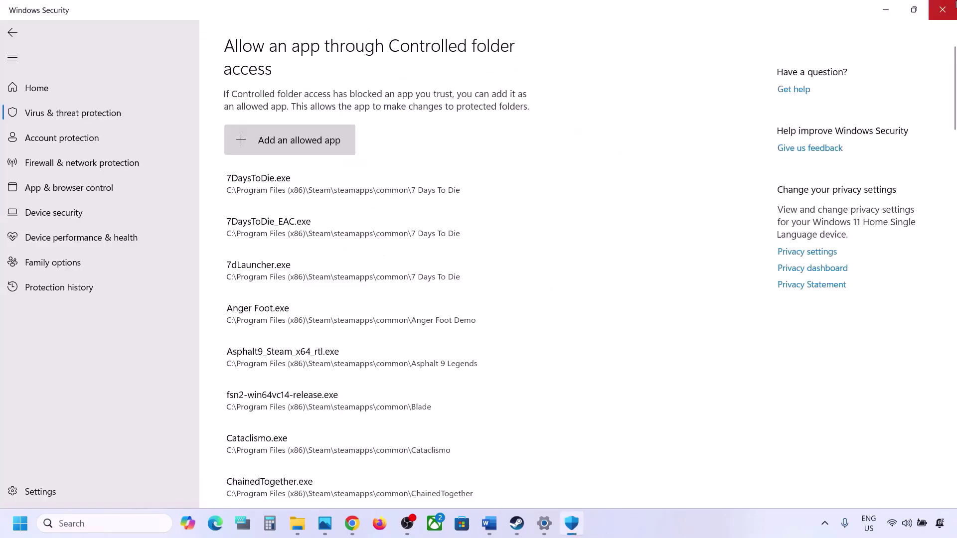
click(942, 10)
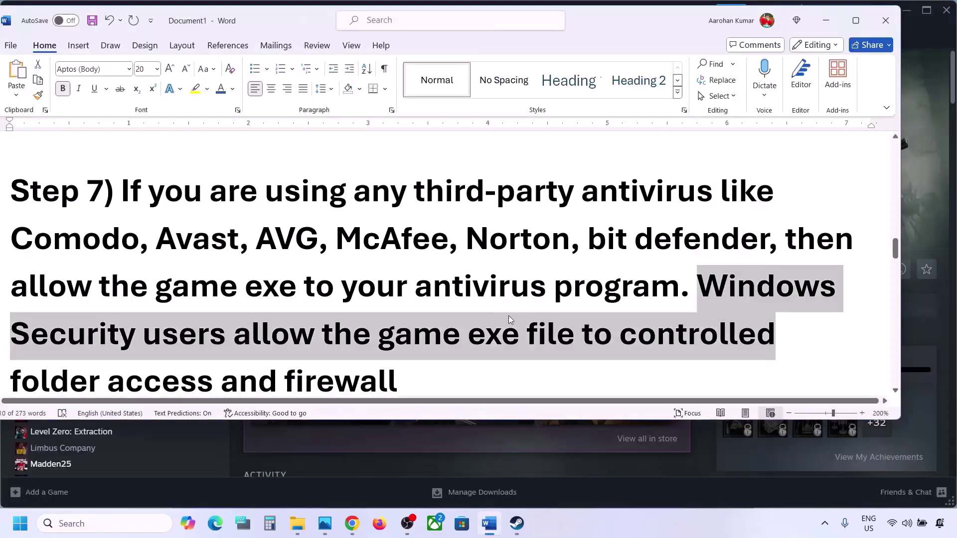
Highlight the run-as-administrator instruction of Step 8 in the Word document, and open Hunt: Showdown 1896's local files folder from Steam
scroll(508, 316, down, 3)
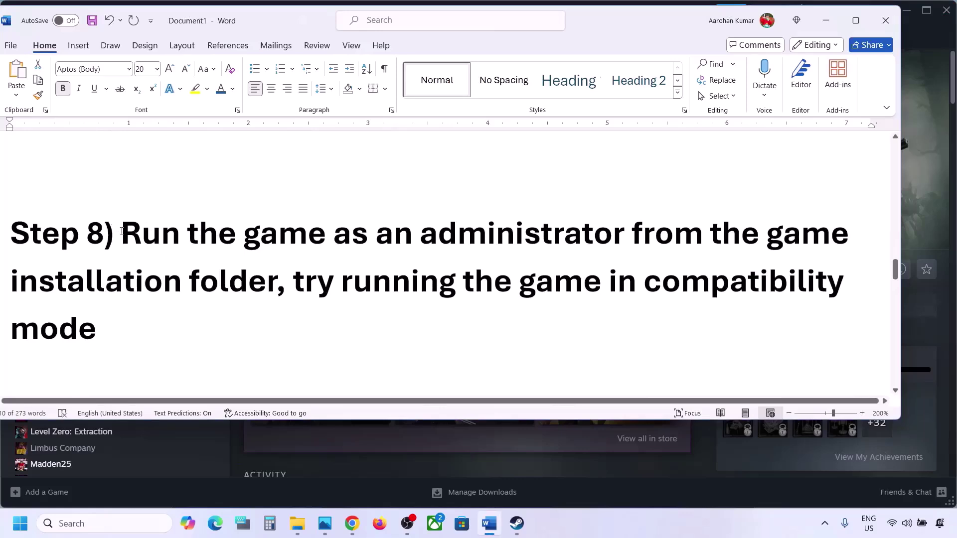
shift+click(273, 284)
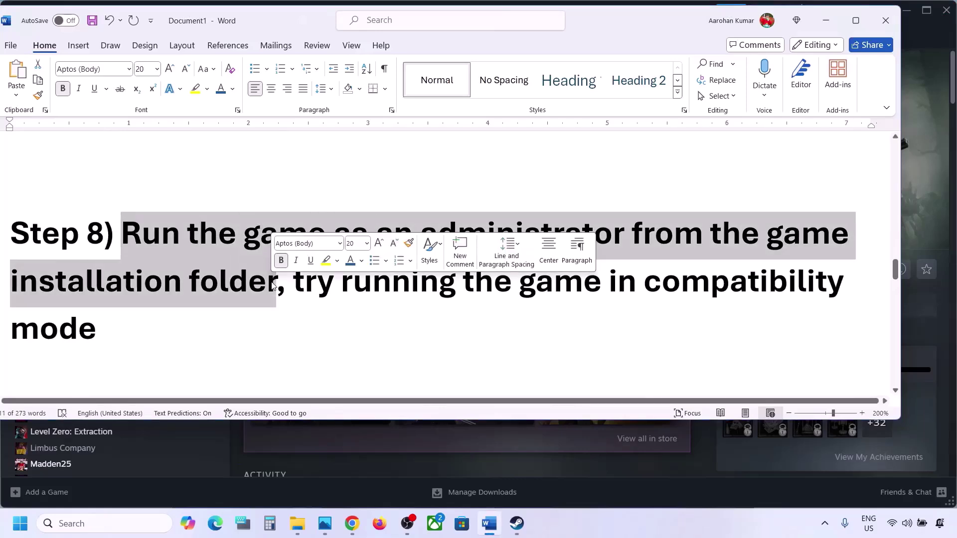
click(513, 526)
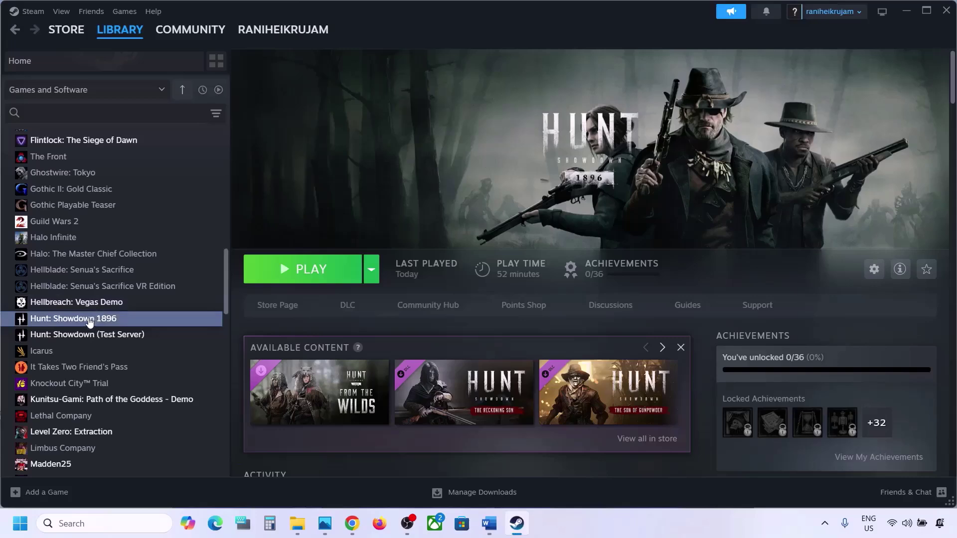
right_click(89, 321)
mouse_move(122, 403)
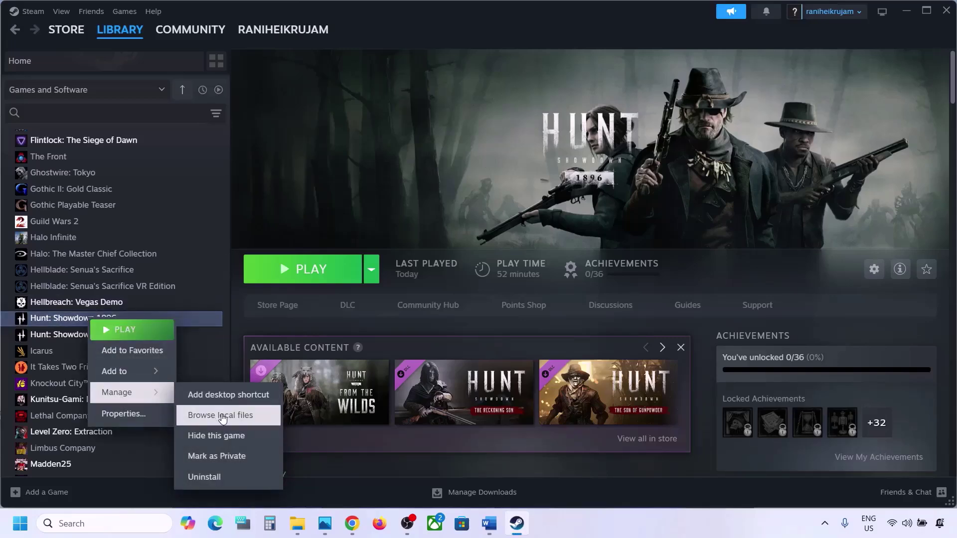
click(222, 419)
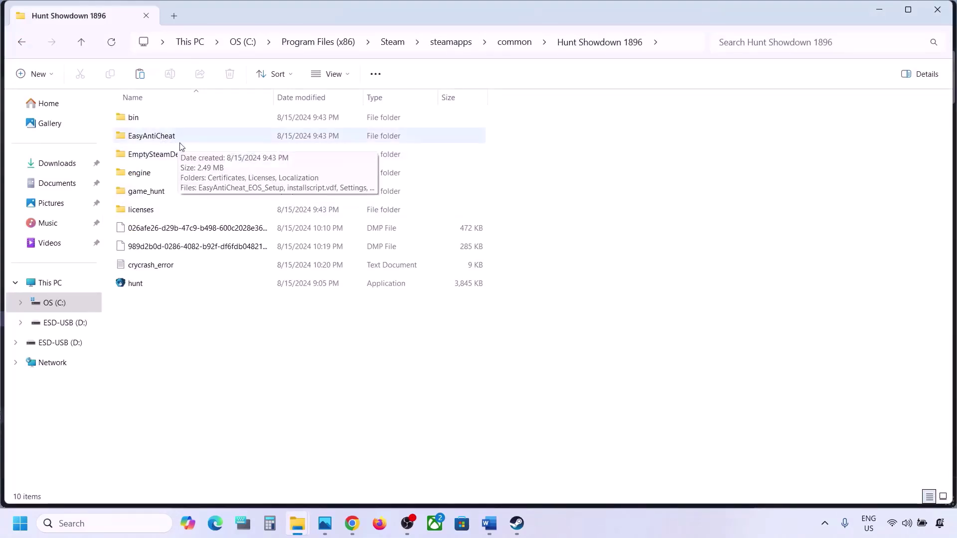
Open the compatibility properties of the HuntGame application in the bin\win_x64 folder
double_click(138, 121)
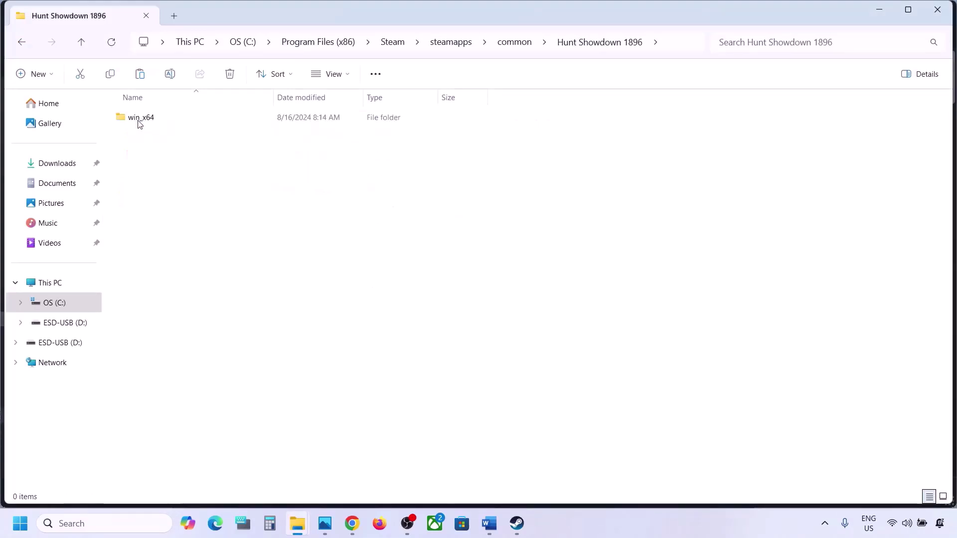
double_click(140, 120)
scroll(160, 264, down, 6)
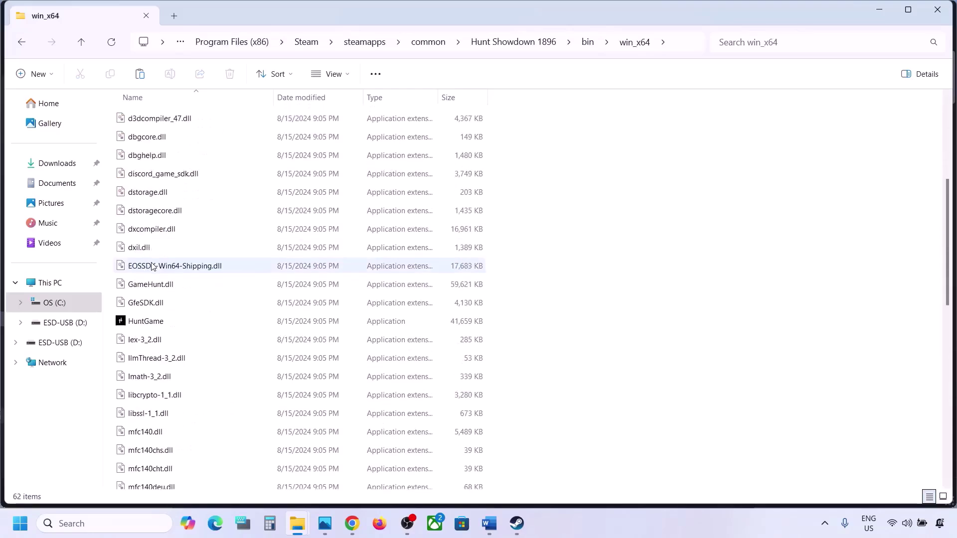
click(142, 228)
right_click(142, 228)
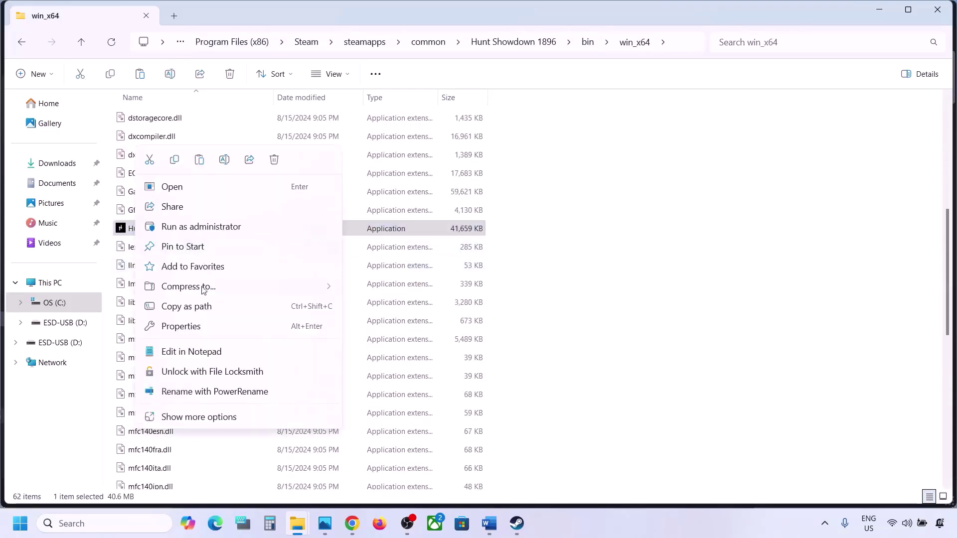
click(182, 326)
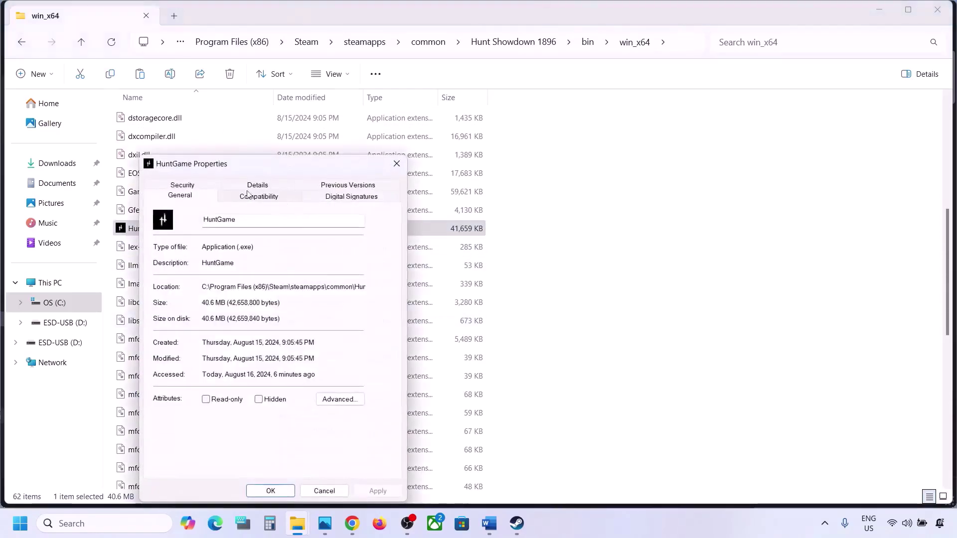
click(243, 200)
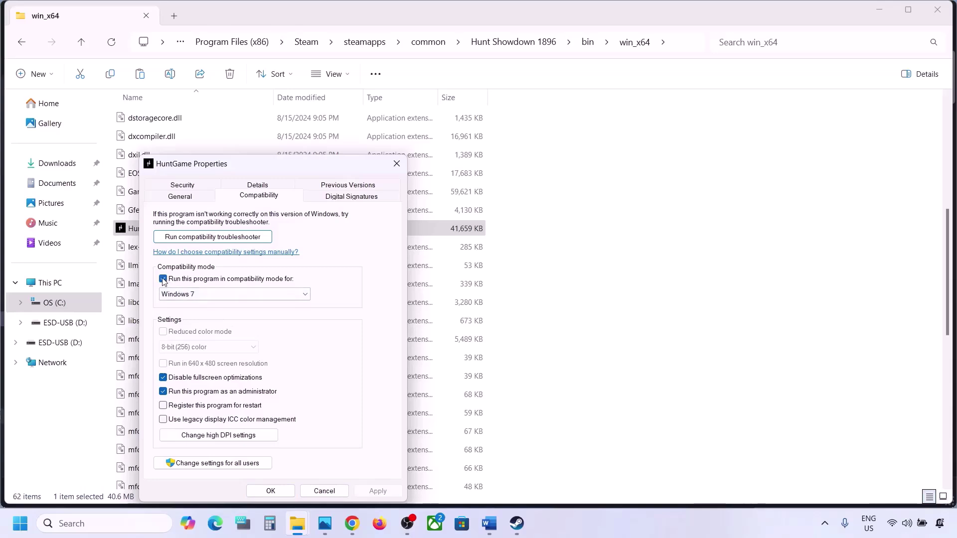
Set HuntGame's compatibility mode to Windows 8 and apply it
click(188, 299)
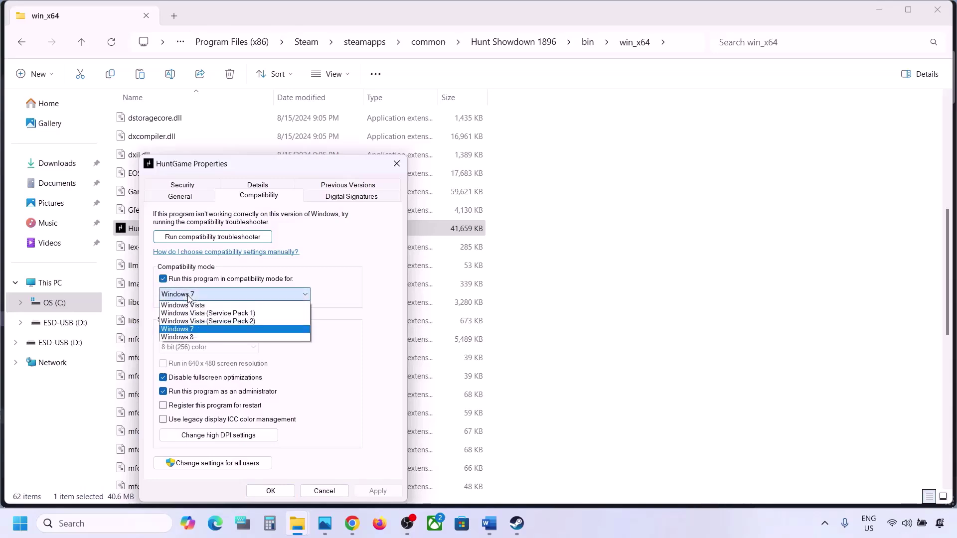
click(185, 338)
click(372, 489)
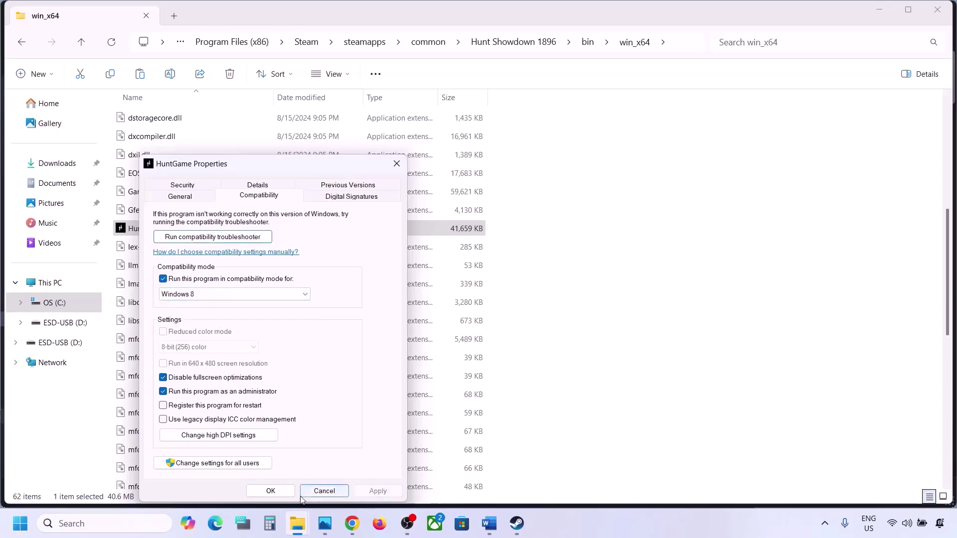
click(128, 230)
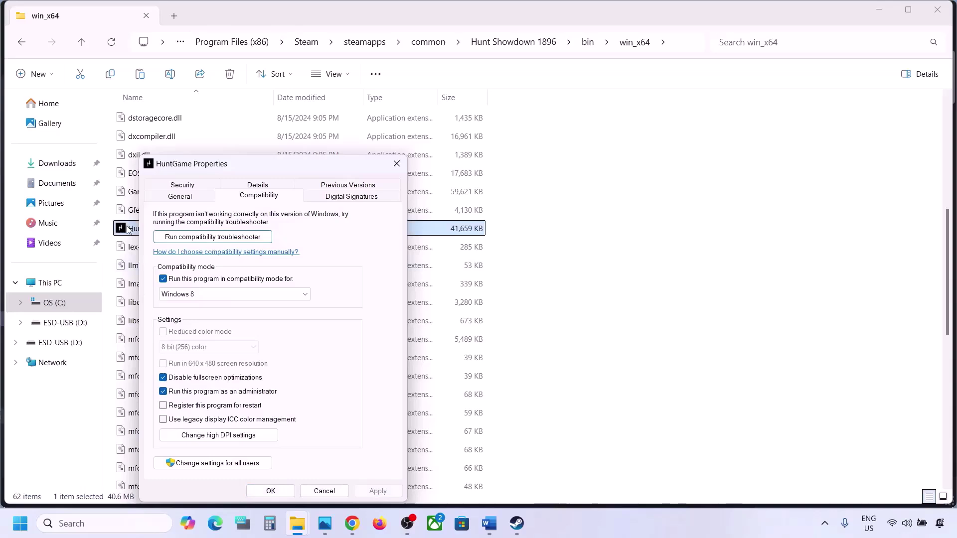
Set HuntGame's compatibility mode to Windows 7, save its properties, and switch back to the troubleshooting document in Word
click(204, 297)
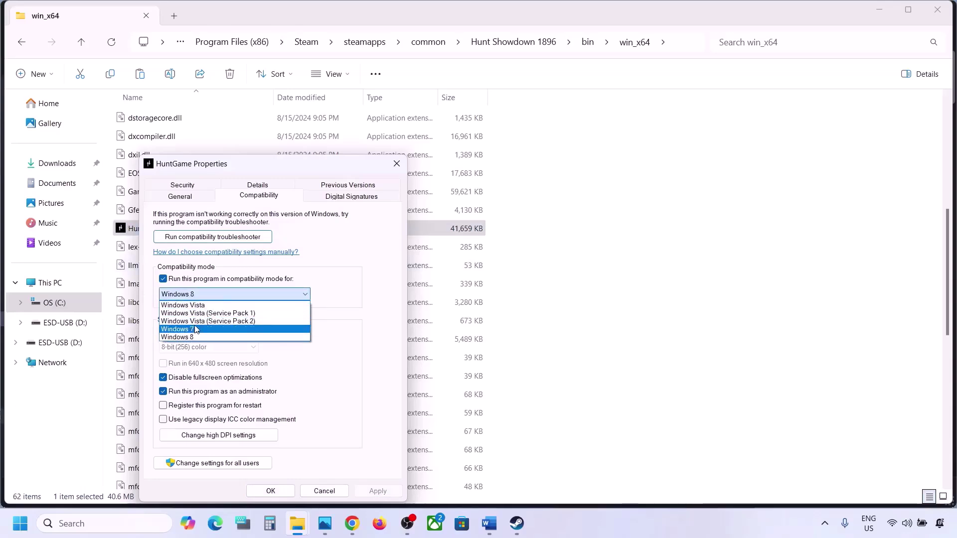
click(195, 329)
click(369, 493)
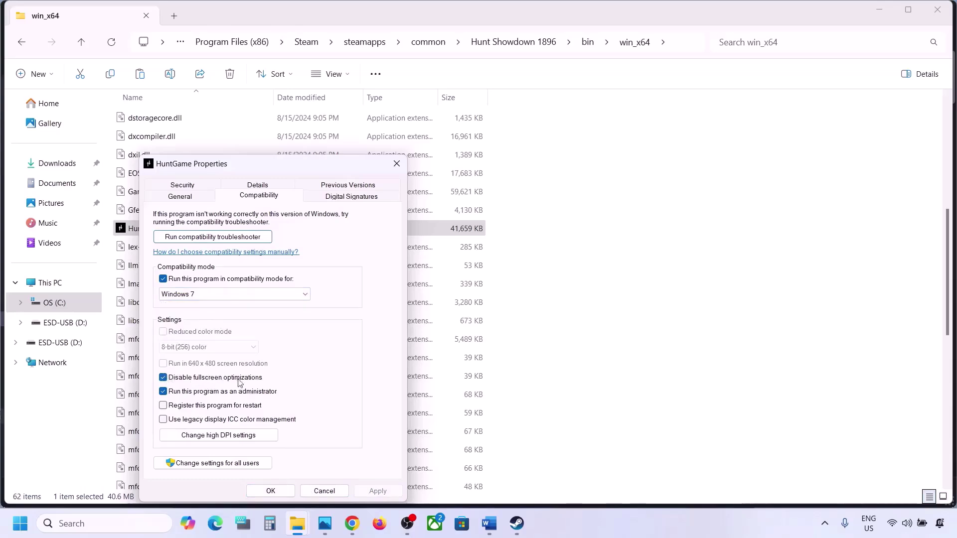
click(279, 491)
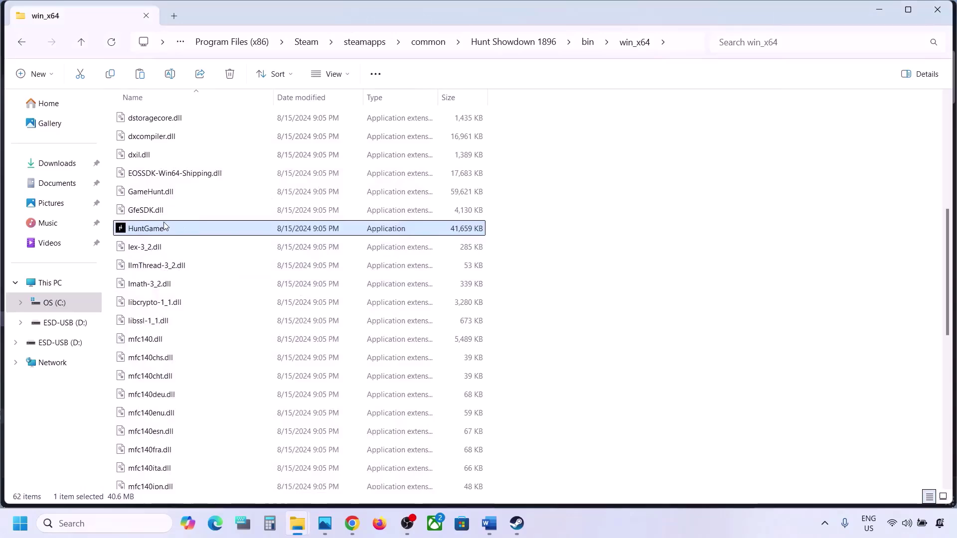
click(556, 515)
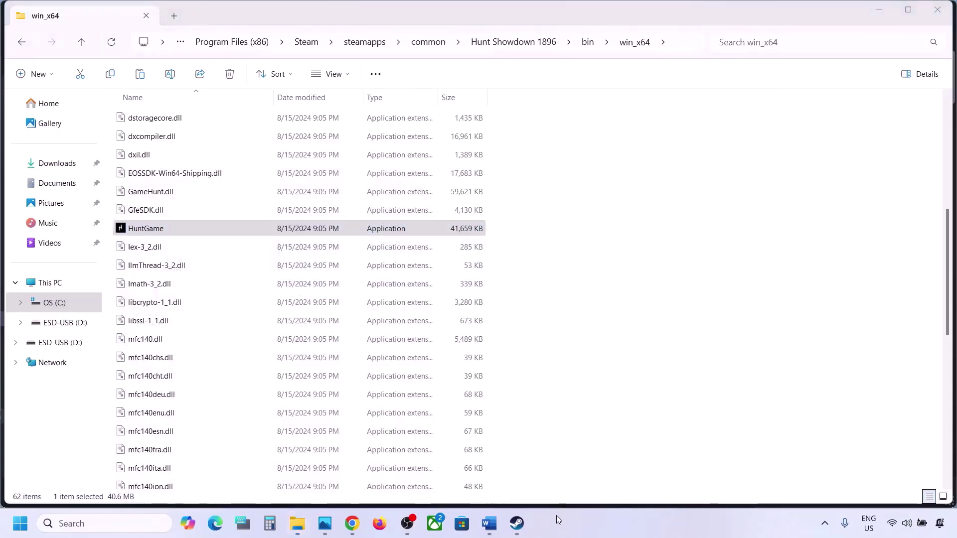
click(490, 524)
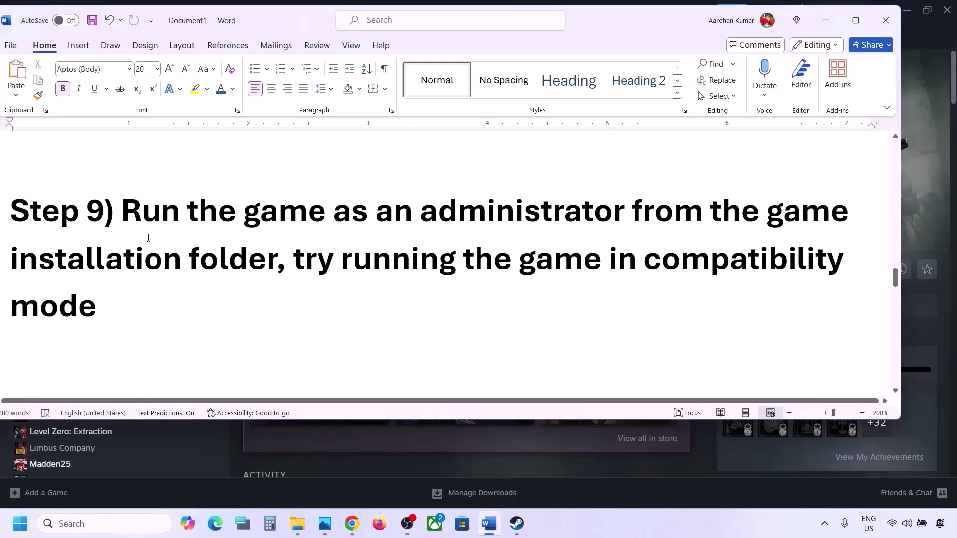
Highlight the Step 10 instruction "Verify the game files" in the Word document, and return to Steam
scroll(148, 237, down, 3)
drag(138, 255, 435, 242)
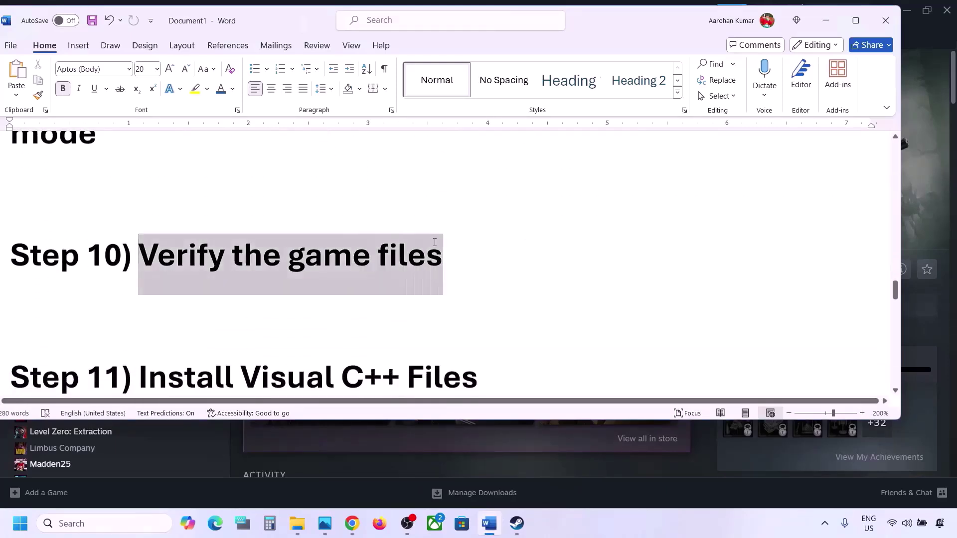
click(826, 20)
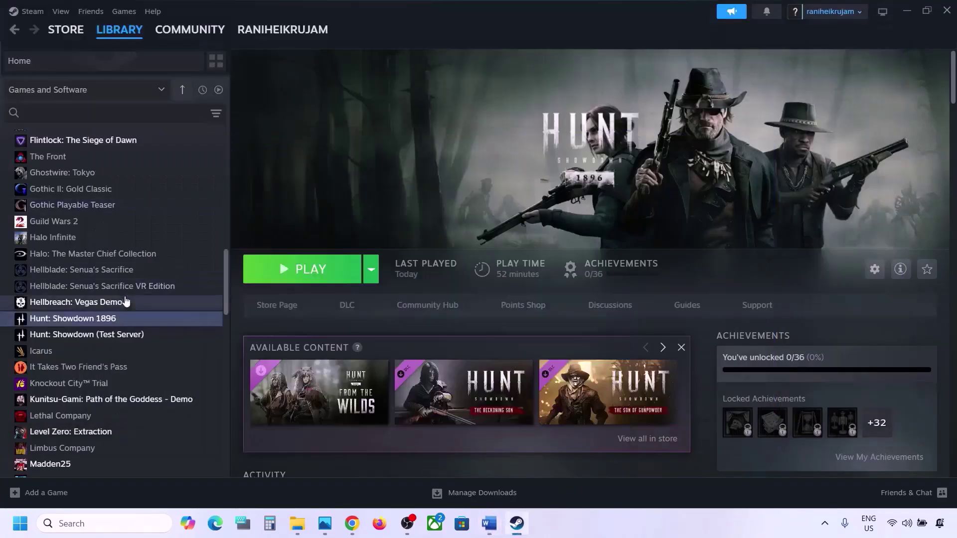
Verify the integrity of Hunt: Showdown 1896's installed files from its Steam properties, and close the properties while validation runs
right_click(106, 319)
click(137, 413)
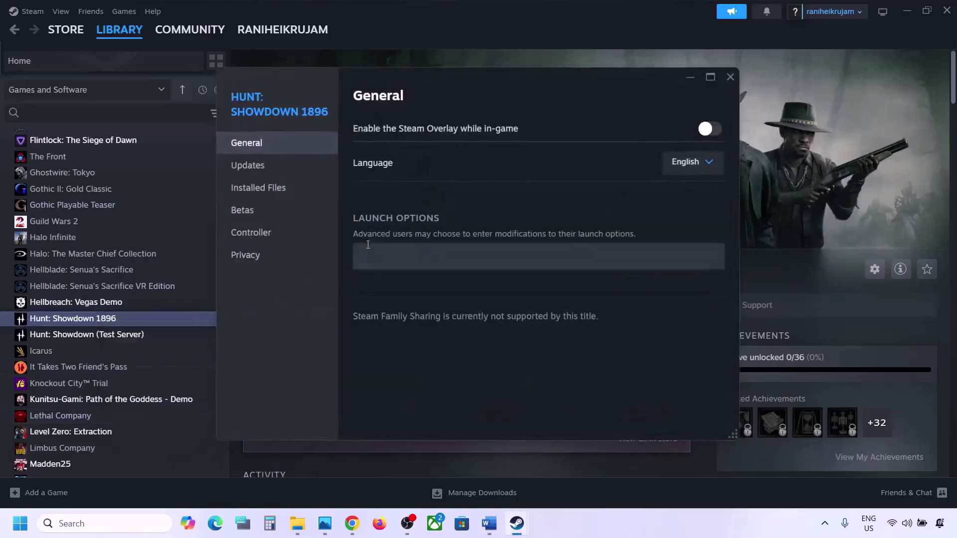
click(275, 196)
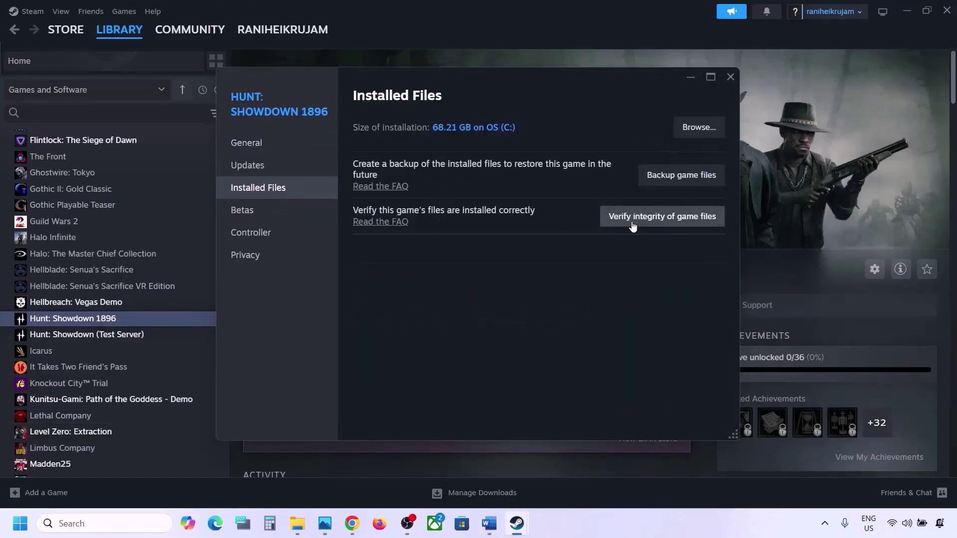
click(665, 217)
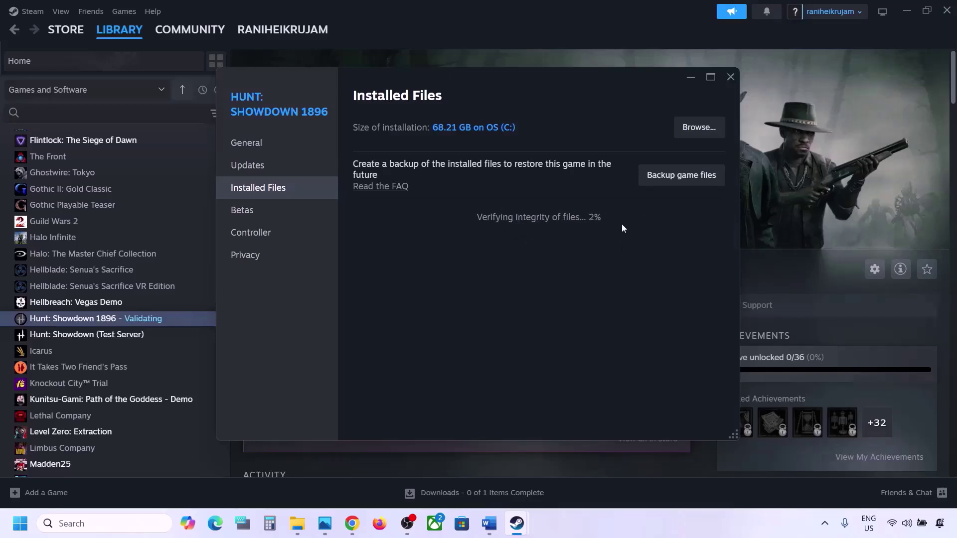
click(730, 77)
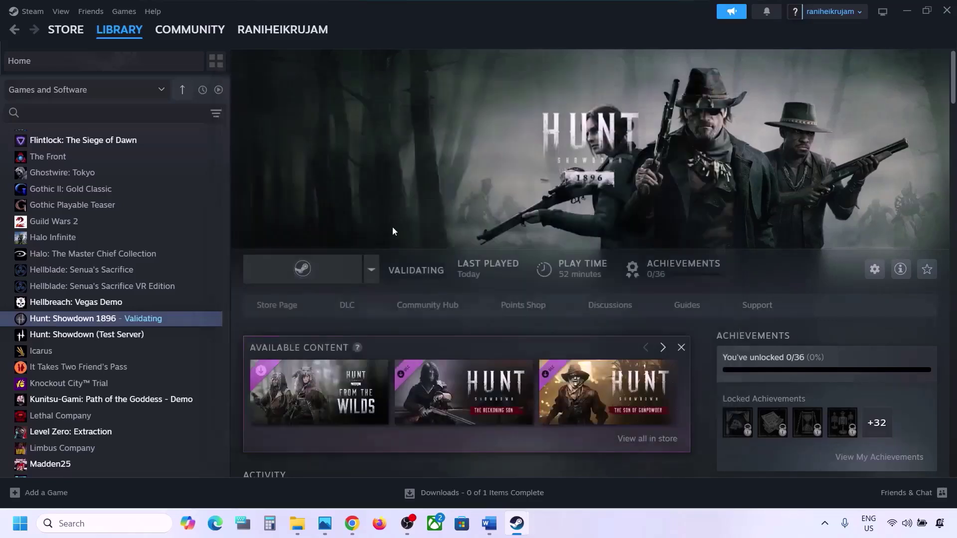
Copy the Visual C++ download link under Step 11 of the Word document
click(489, 524)
scroll(305, 346, down, 2)
scroll(306, 347, down, 1)
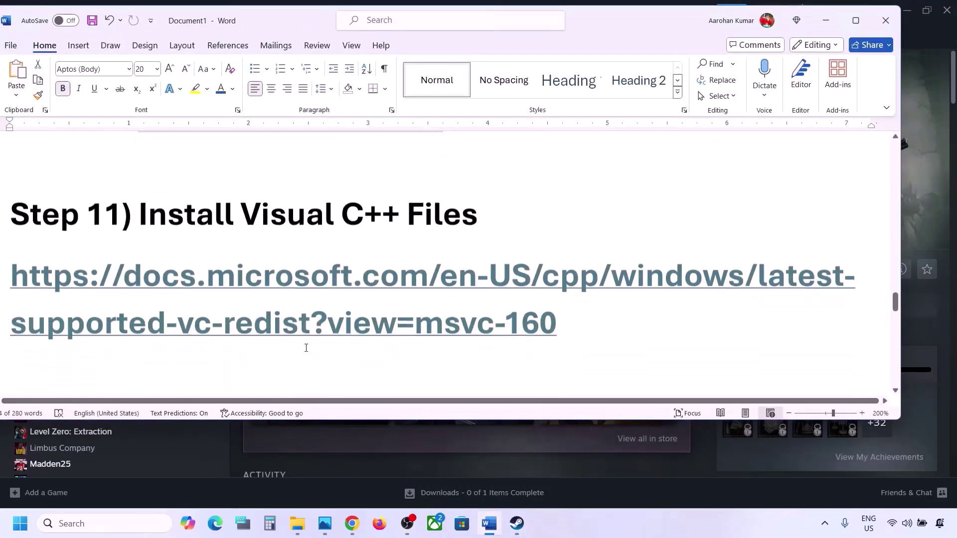
drag(579, 324, 2, 276)
key(ctrl+c)
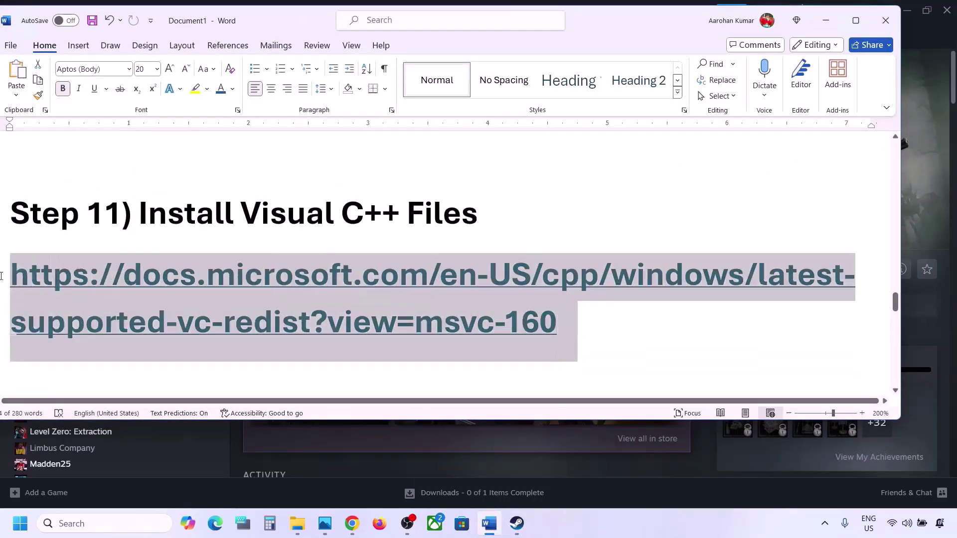
Open the copied link in a new Chrome tab and find the Visual Studio 2015, 2017, 2019, and 2022 redistributable downloads
click(355, 526)
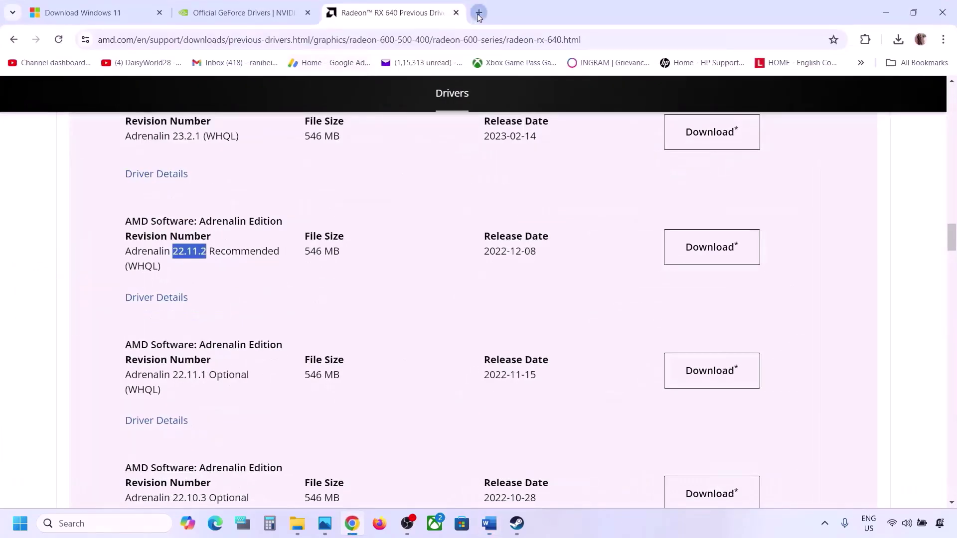
click(478, 15)
key(ctrl+v)
key(Return)
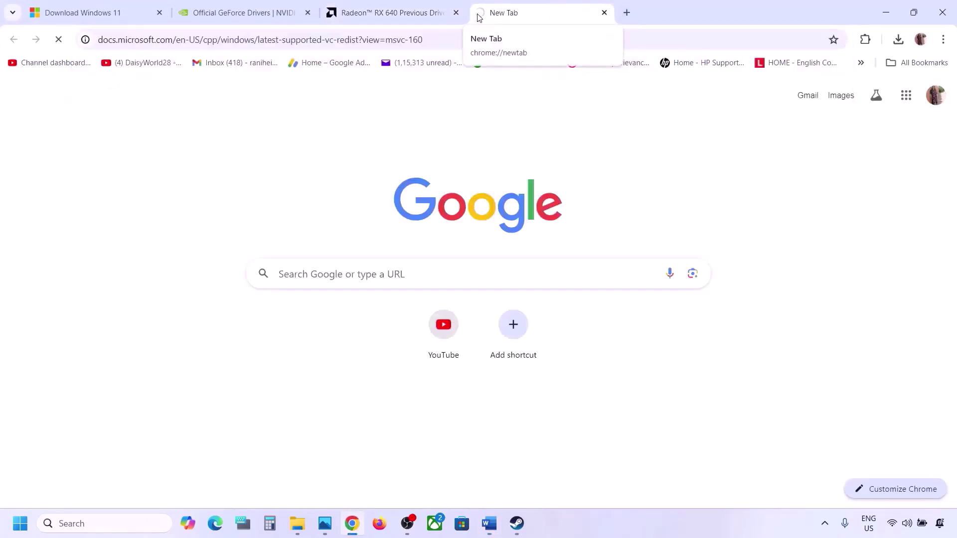
scroll(422, 320, down, 3)
scroll(422, 320, down, 5)
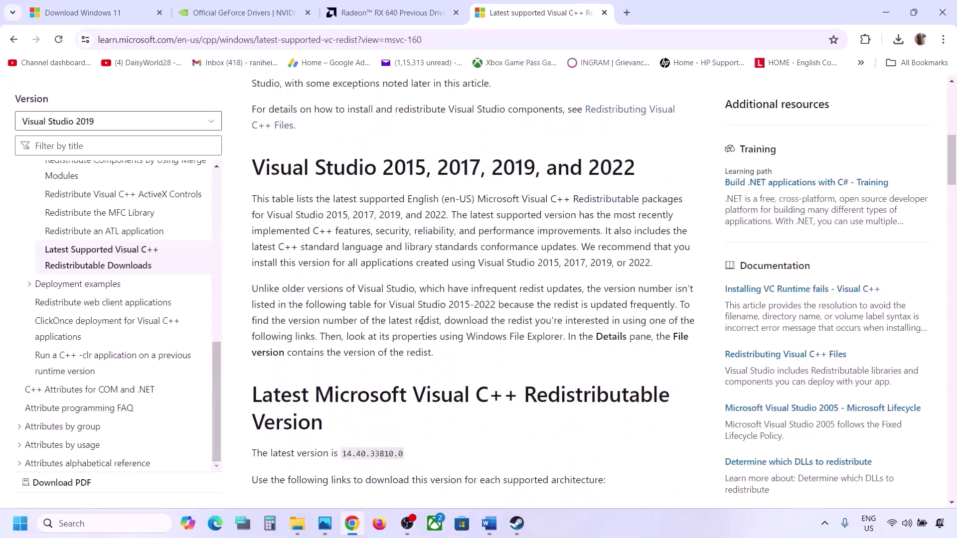
drag(371, 170, 634, 169)
scroll(354, 322, down, 8)
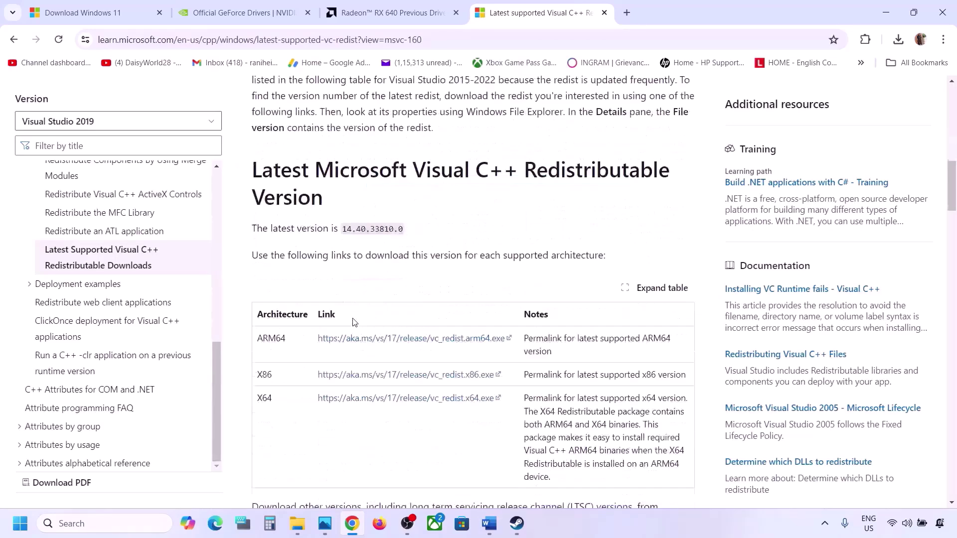
Download the X86 Visual C++ redistributable, run it, and start its repair
double_click(264, 171)
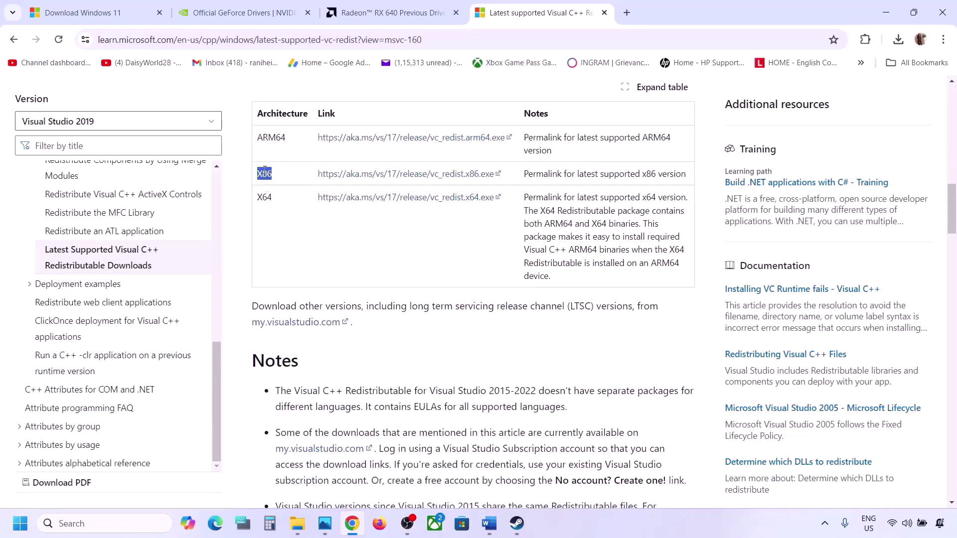
click(269, 196)
double_click(266, 172)
click(407, 174)
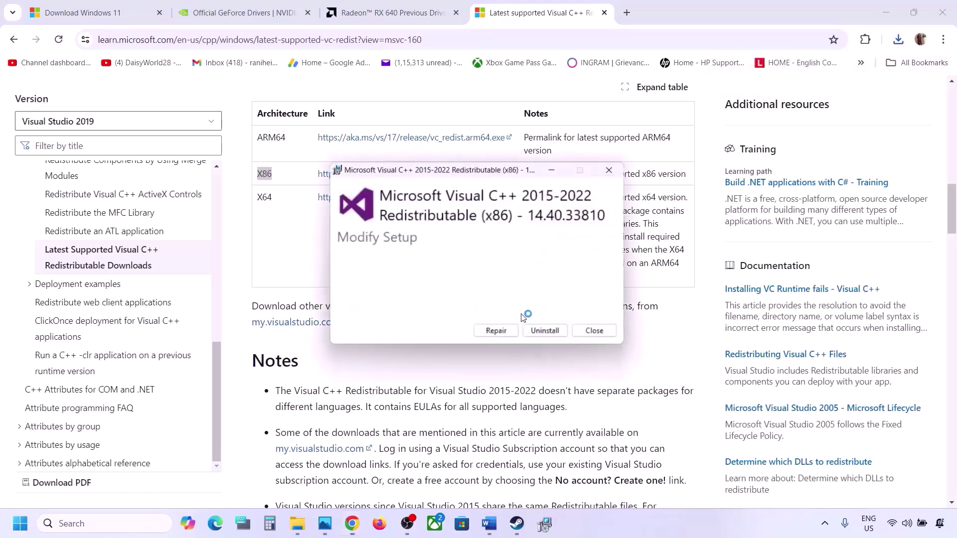
click(501, 335)
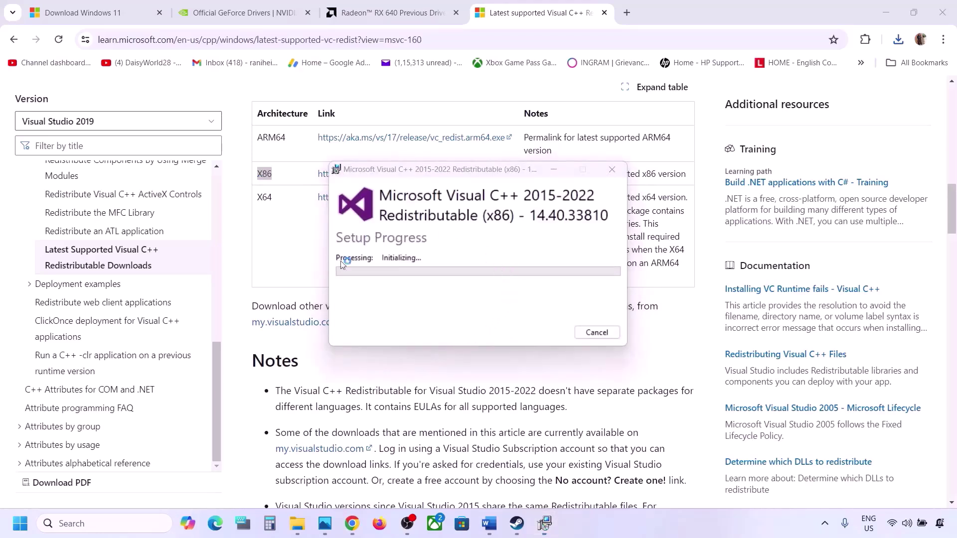
click(283, 221)
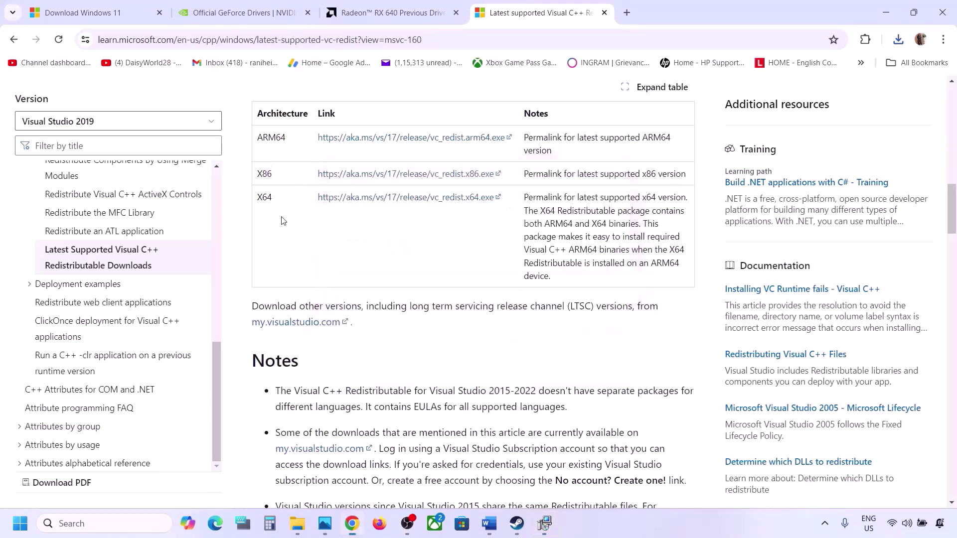
Download the X64 Visual C++ redistributable, run it, and start its repair
click(387, 199)
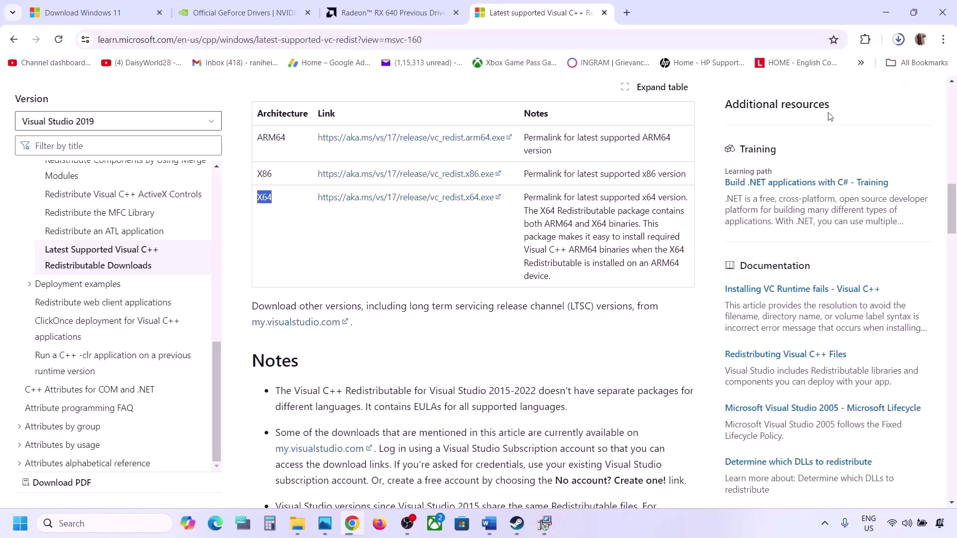
click(647, 521)
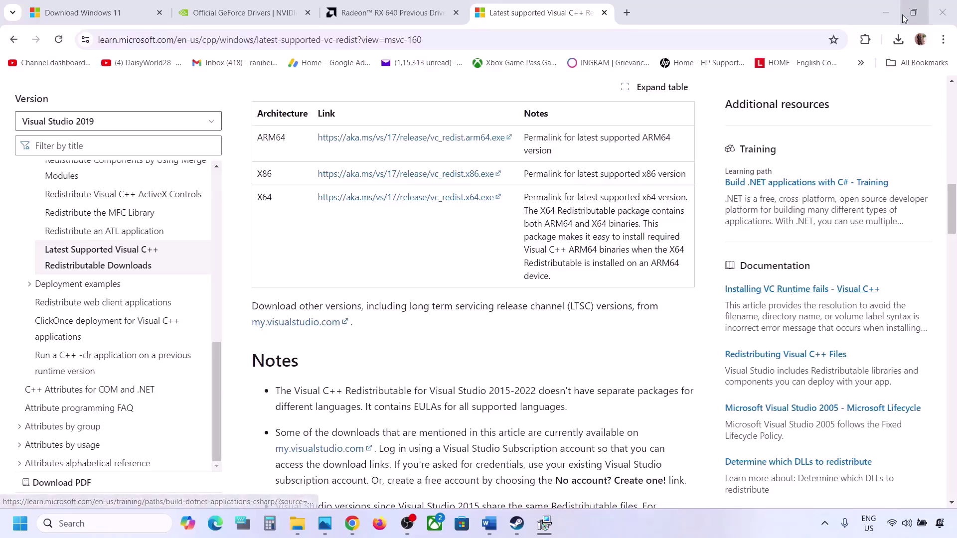
click(898, 39)
click(793, 92)
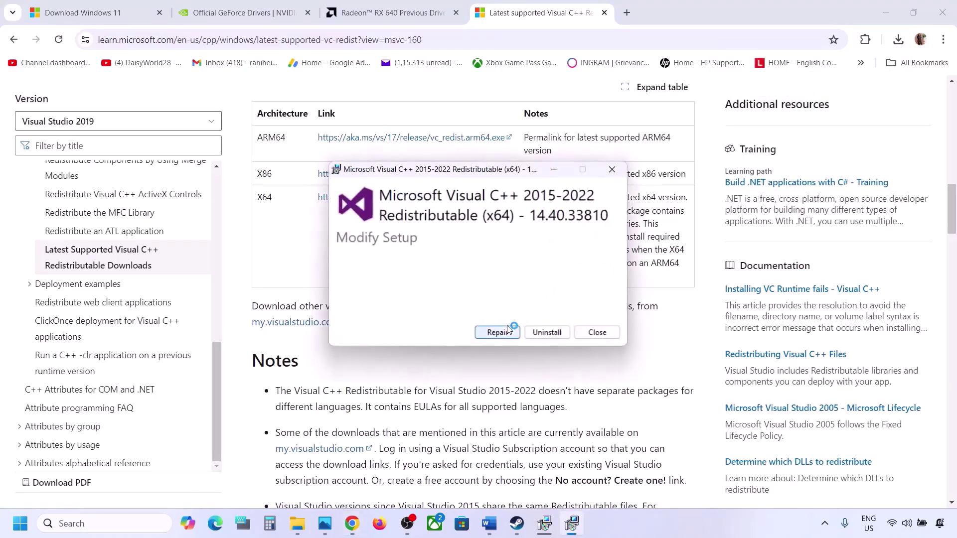
click(498, 331)
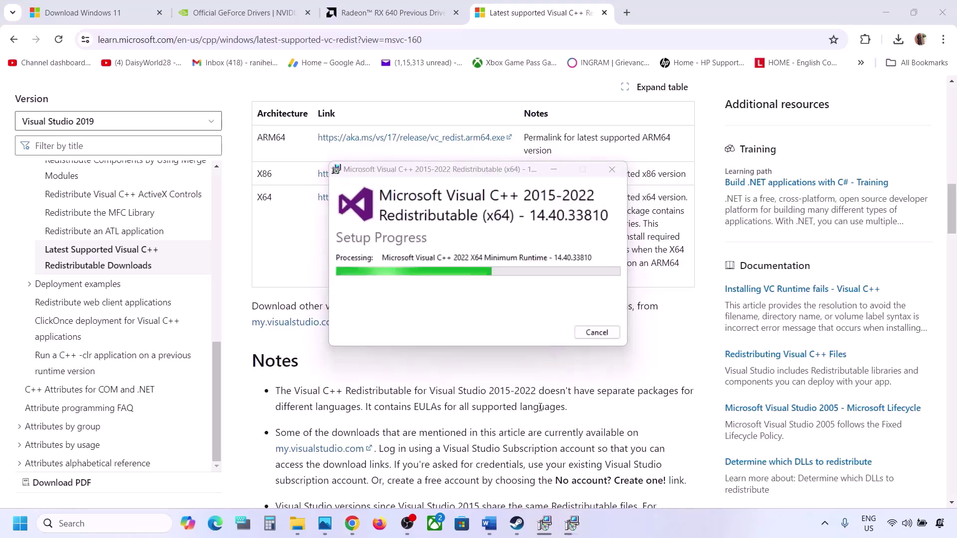
Place the x86 and x64 Visual C++ setup windows side by side
click(548, 453)
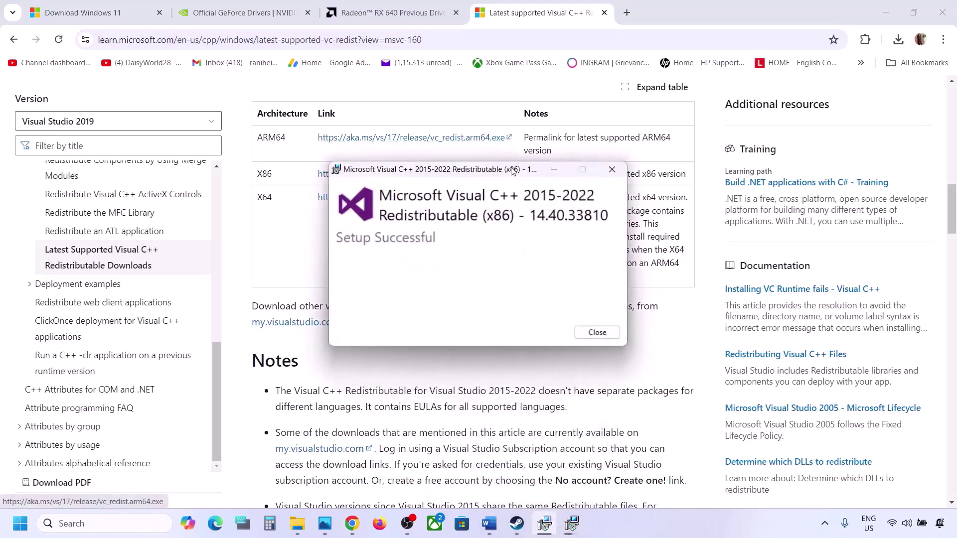
drag(513, 175, 317, 185)
drag(489, 178, 598, 189)
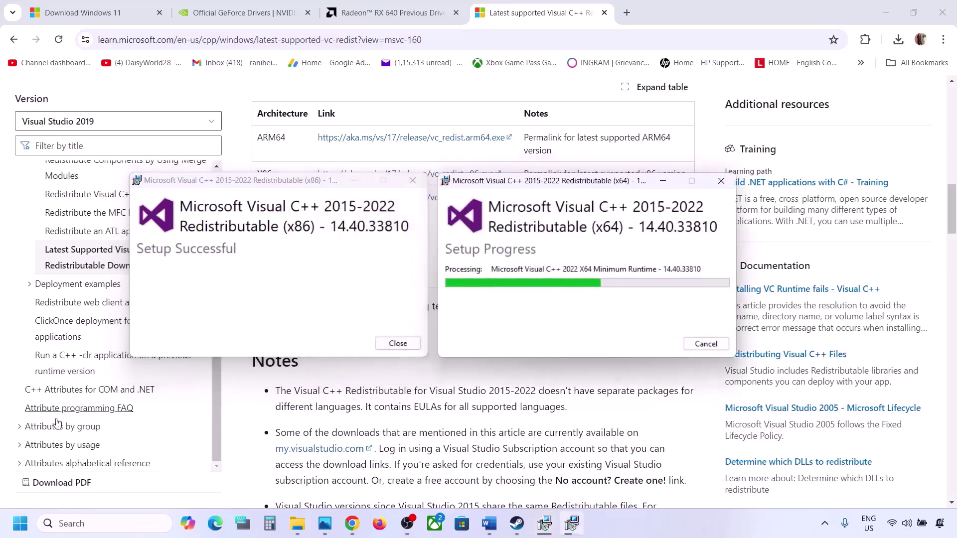
View the Restart choice in the Windows power options without restarting, and switch to Steam
click(21, 524)
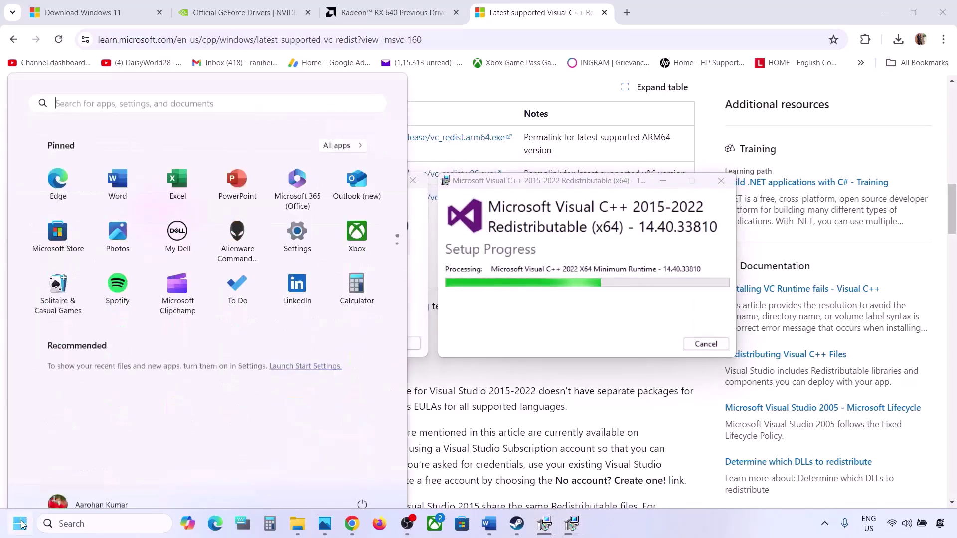
click(363, 480)
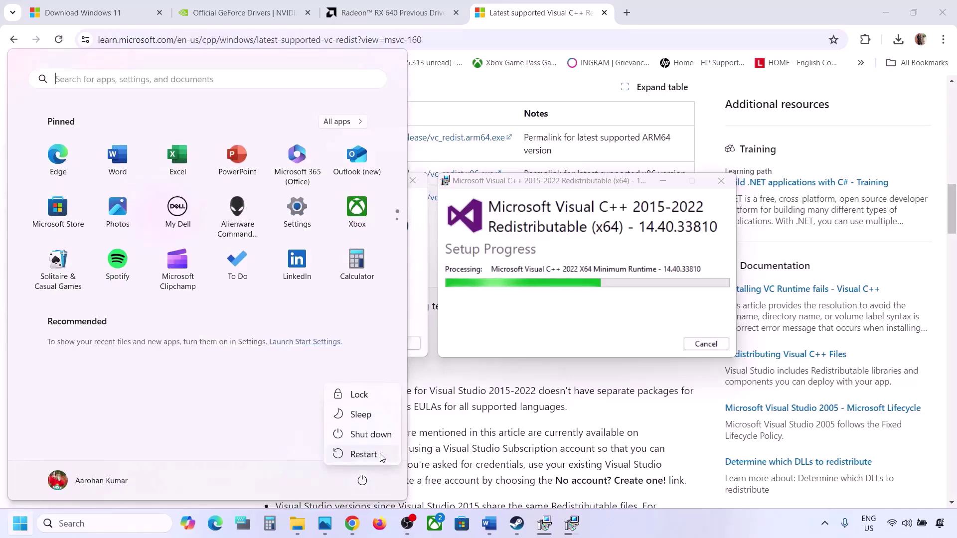
click(522, 522)
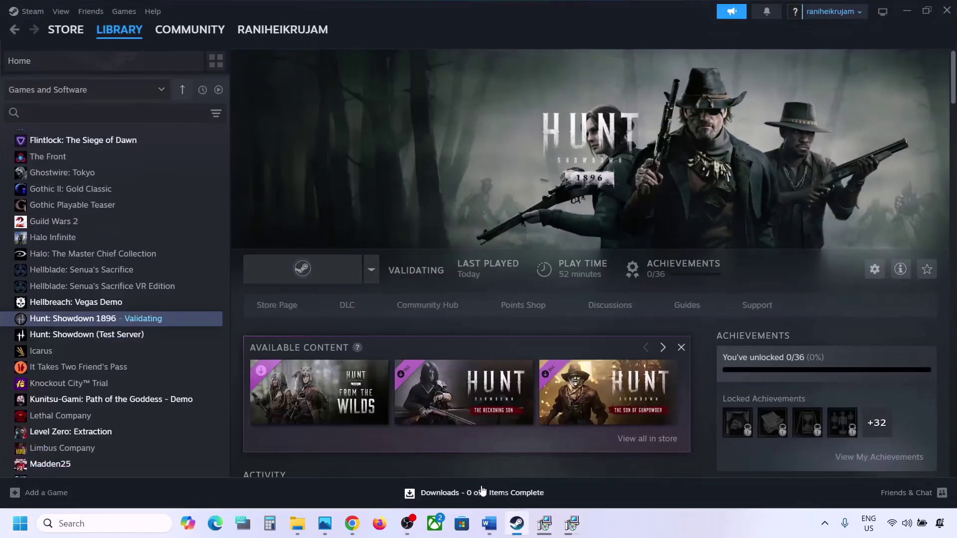
Highlight the Step 12 instruction "Increase the Virtual Memory" in the Word document
click(488, 524)
scroll(372, 303, down, 4)
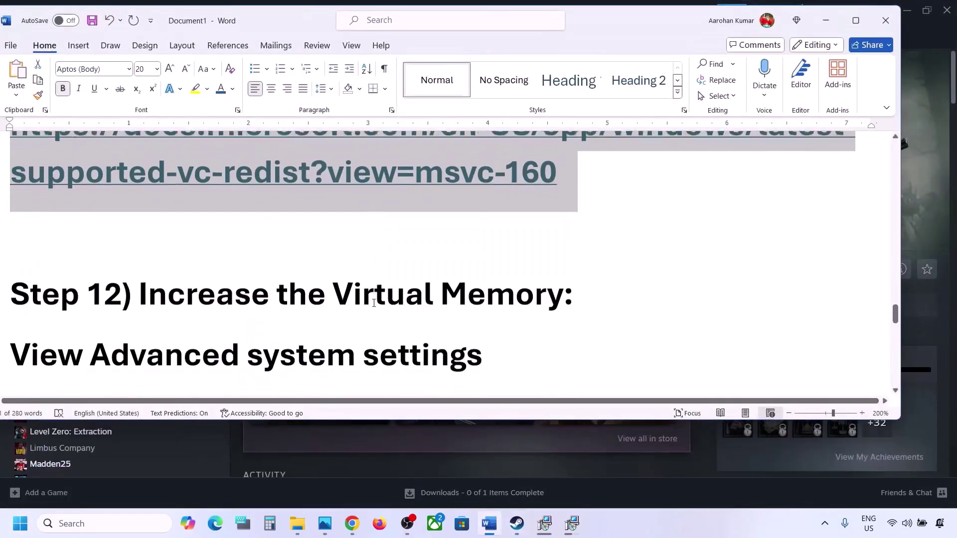
scroll(344, 297, down, 1)
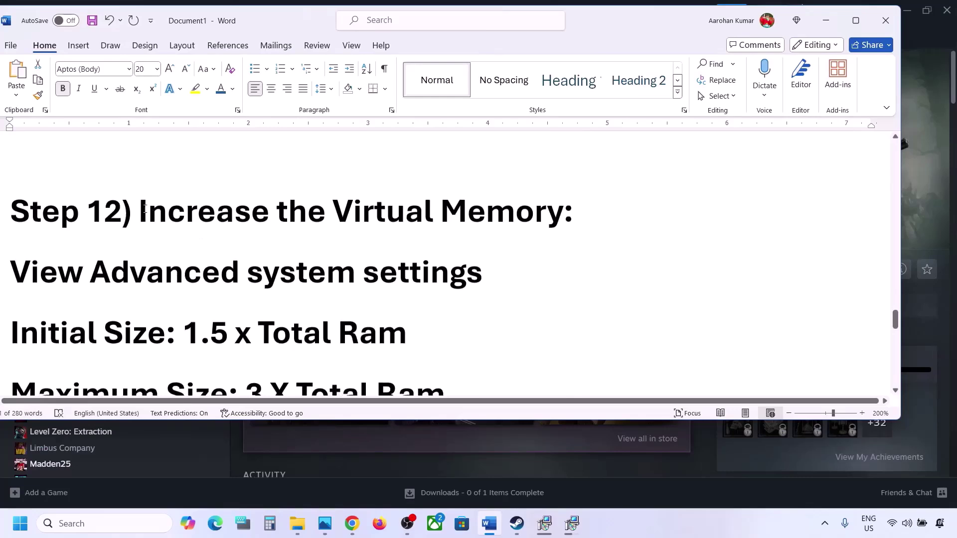
drag(144, 210, 440, 212)
click(655, 516)
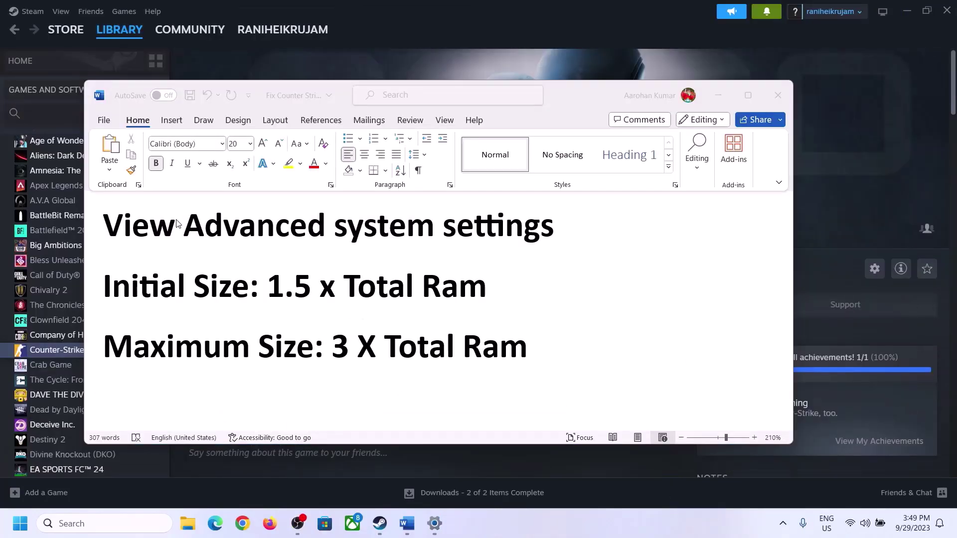
Copy "View Advanced system settings" from the Word document, search Windows for it, and open the matching Control Panel entry
click(116, 229)
drag(123, 232, 532, 236)
key(ctrl+c)
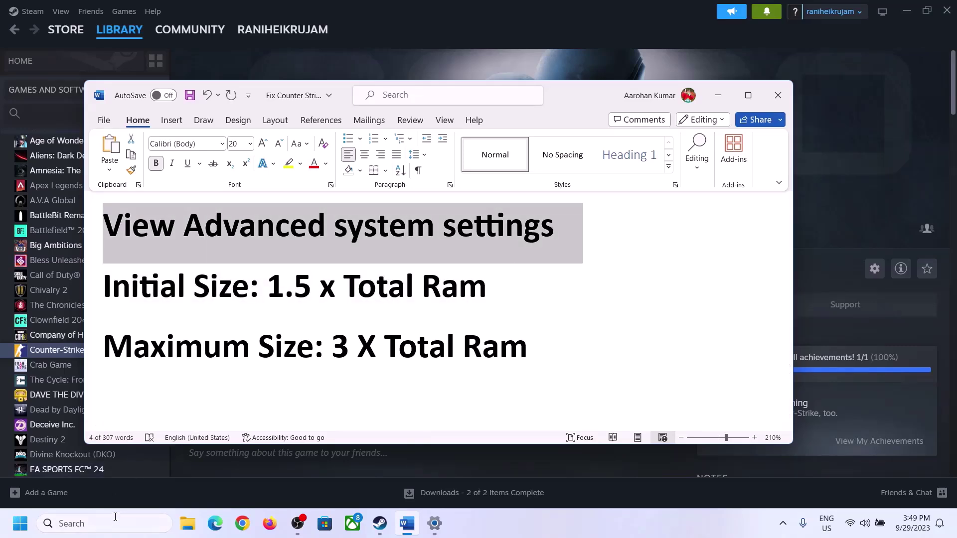
click(114, 522)
key(ctrl+v)
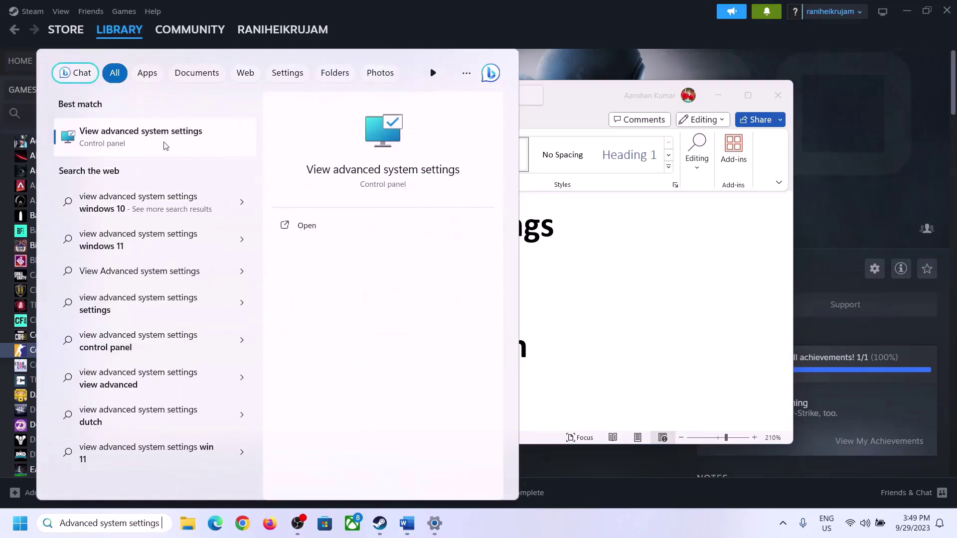
click(135, 142)
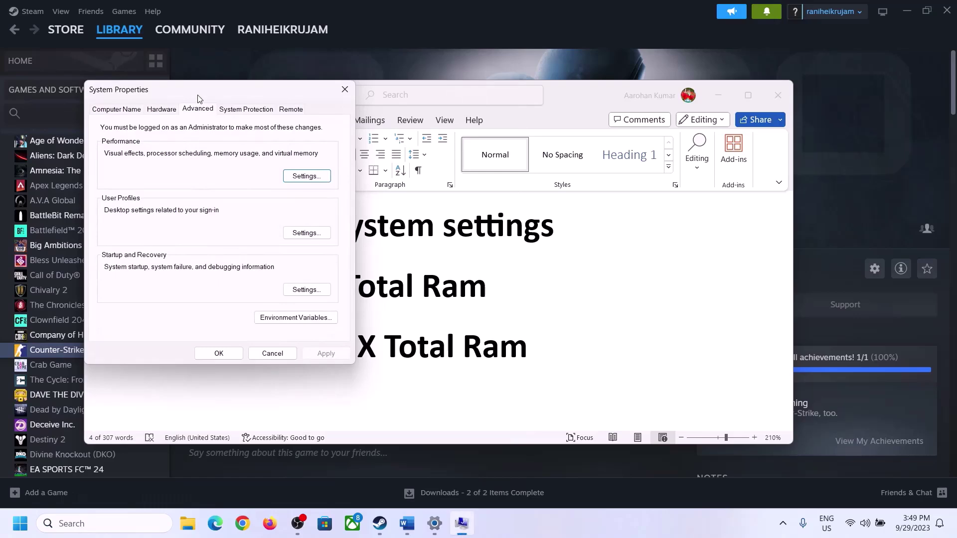
Open the Virtual Memory settings from the advanced performance options in System Properties
drag(419, 159, 428, 172)
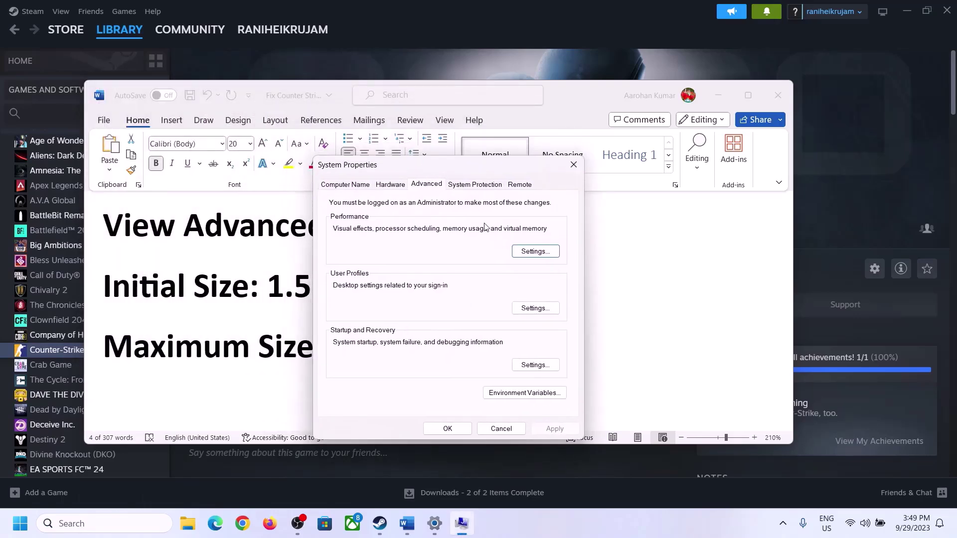
click(536, 253)
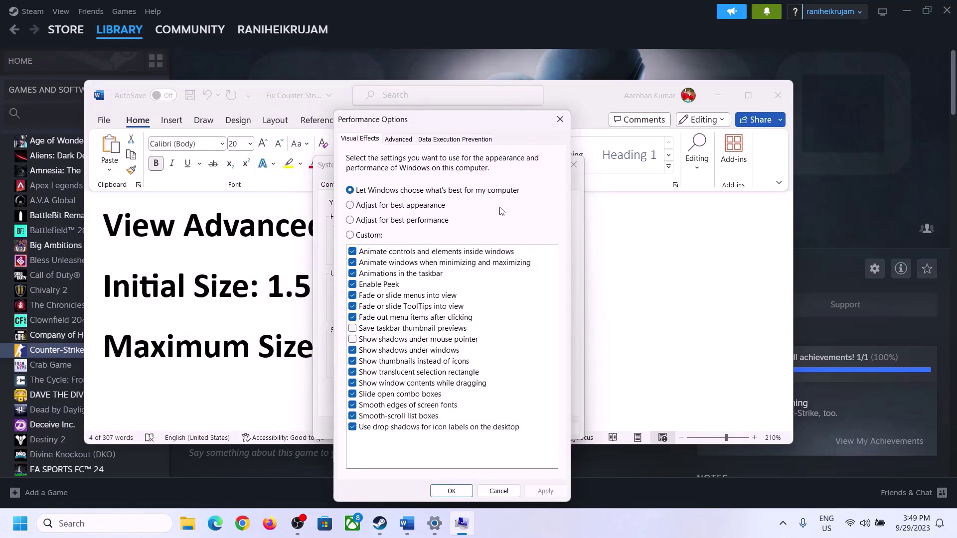
click(399, 140)
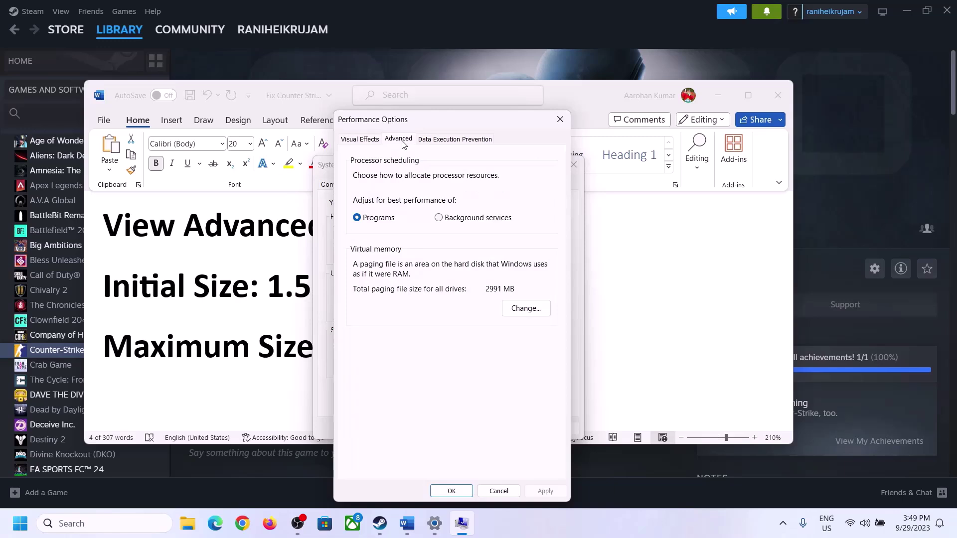
click(530, 309)
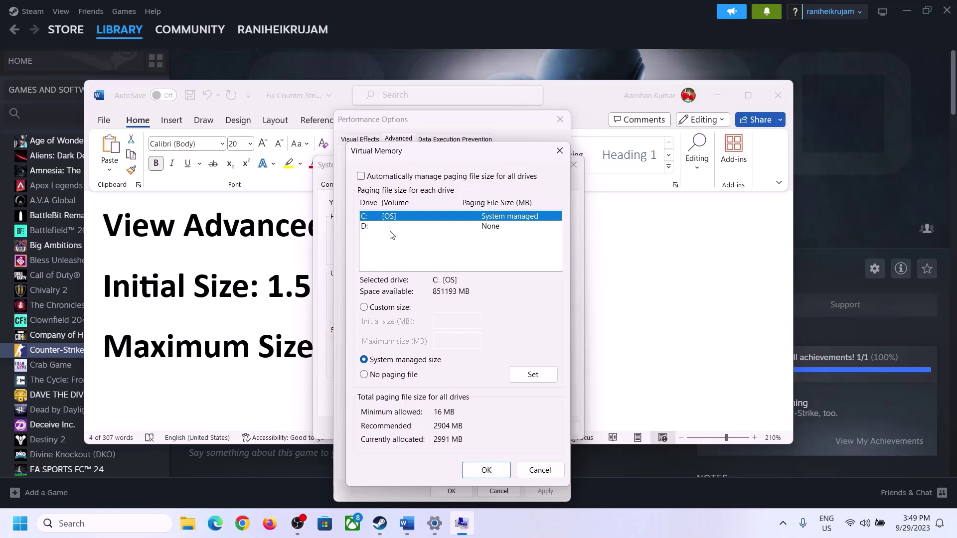
Choose a custom paging file size for drive C: and highlight the initial size formula "1.5 x Total Ram" in the Word document
click(365, 308)
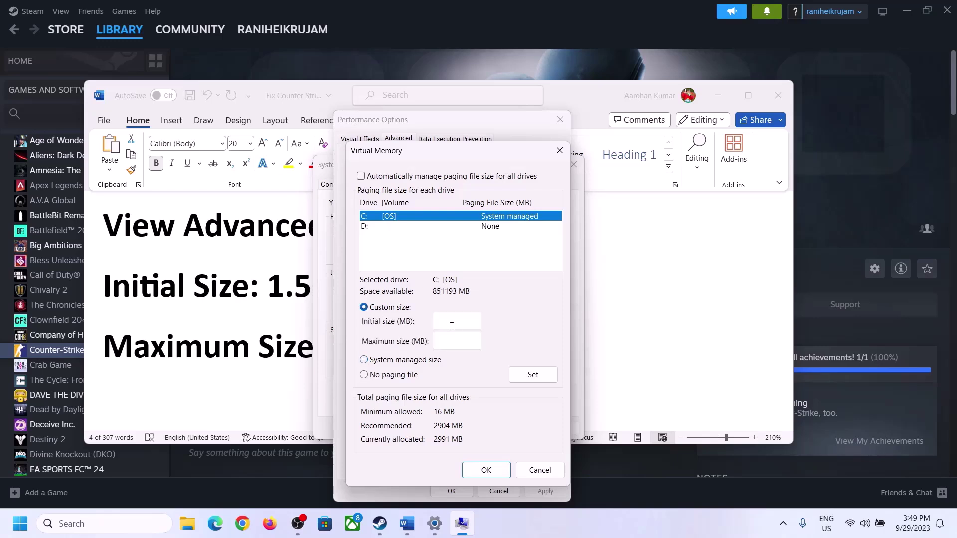
click(264, 298)
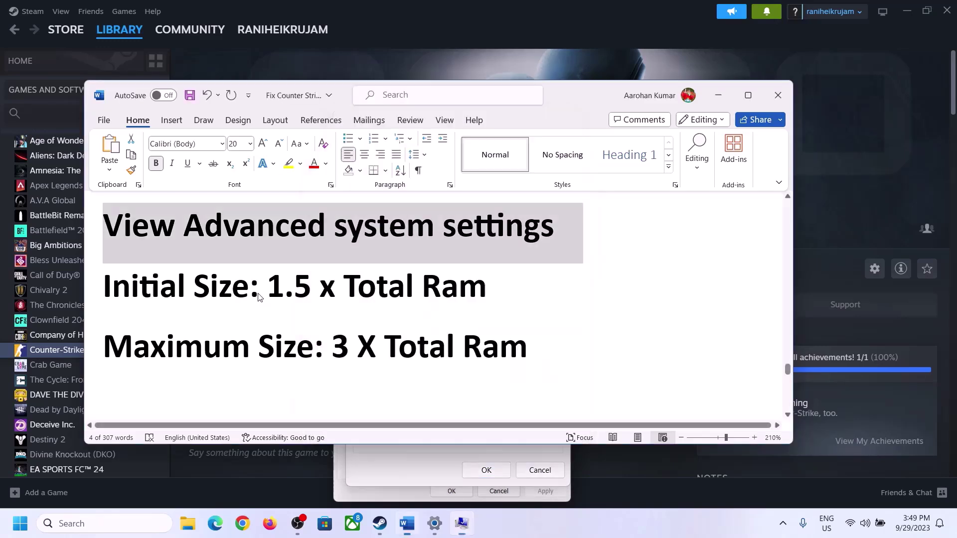
drag(273, 287, 442, 294)
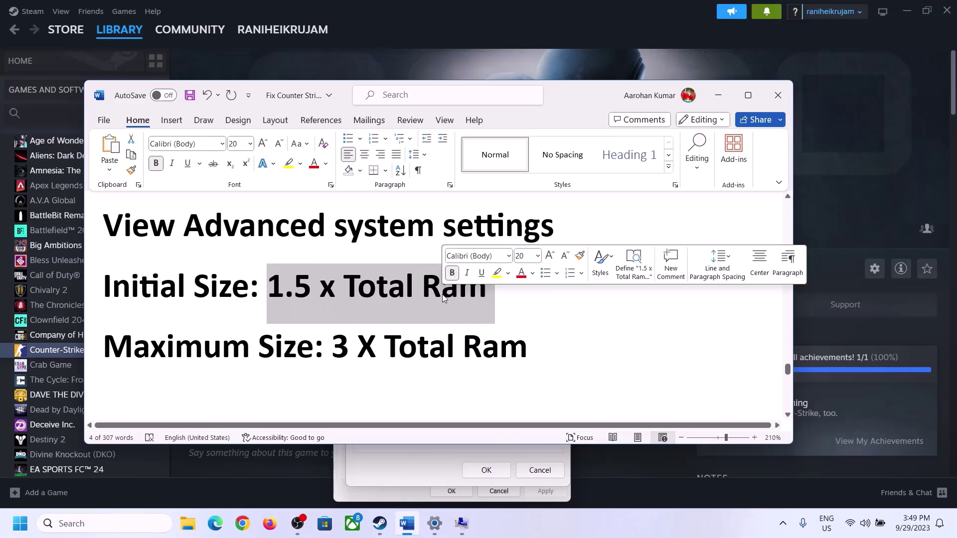
Look up the installed RAM in the device specifications of the Windows Settings and highlight its amount
click(435, 524)
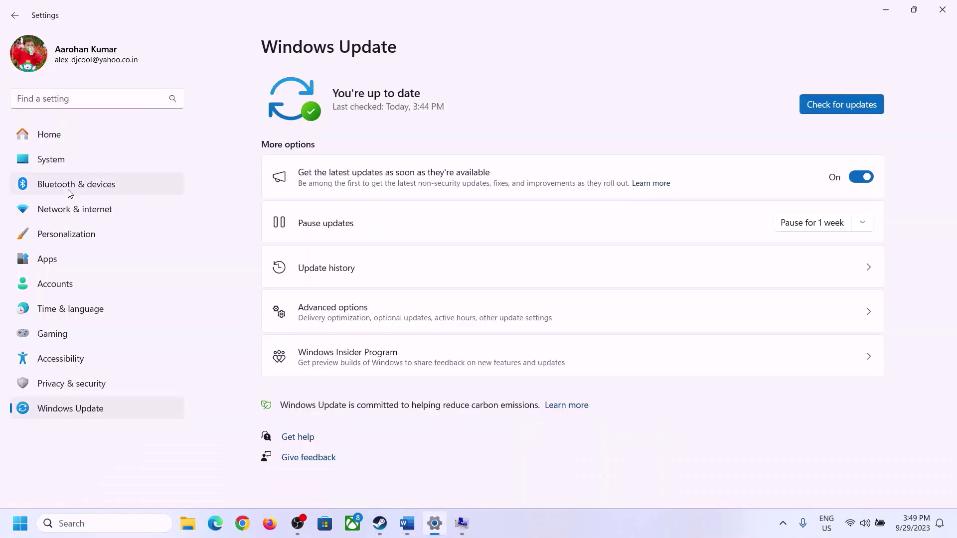
click(48, 160)
scroll(353, 359, down, 5)
scroll(352, 359, down, 3)
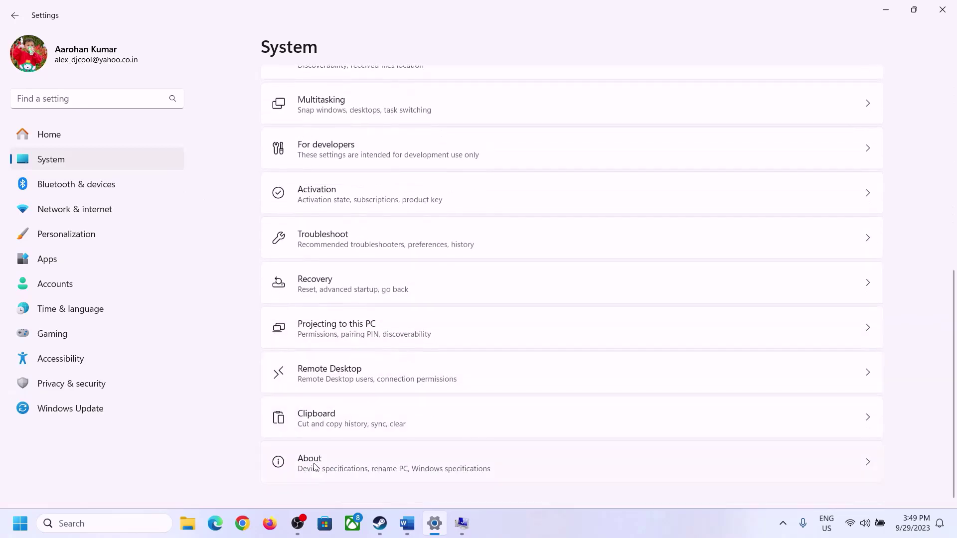
click(314, 472)
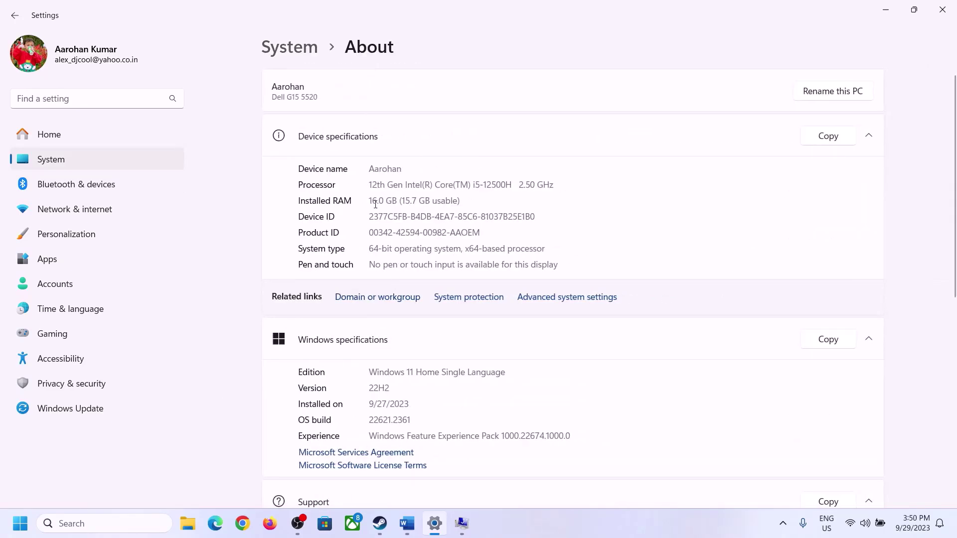
drag(379, 199, 368, 200)
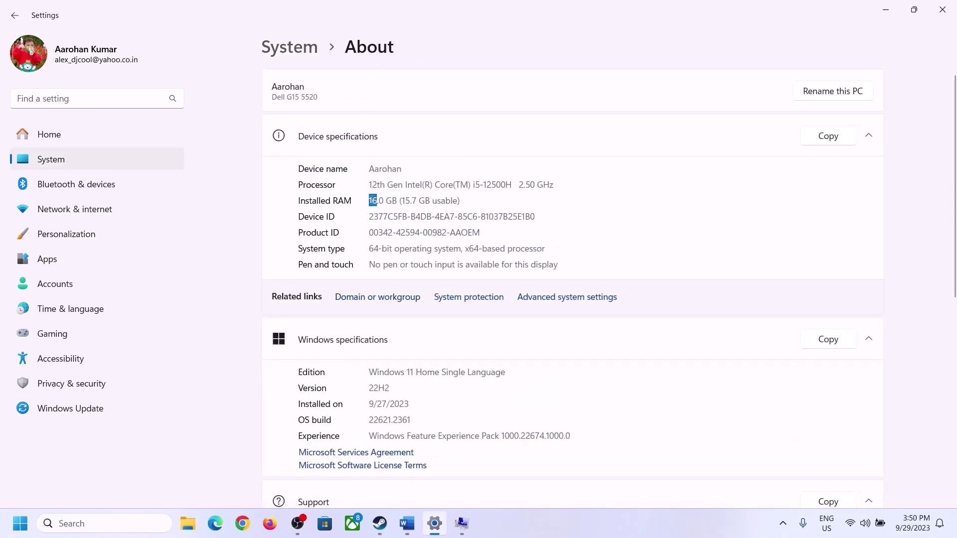
click(376, 199)
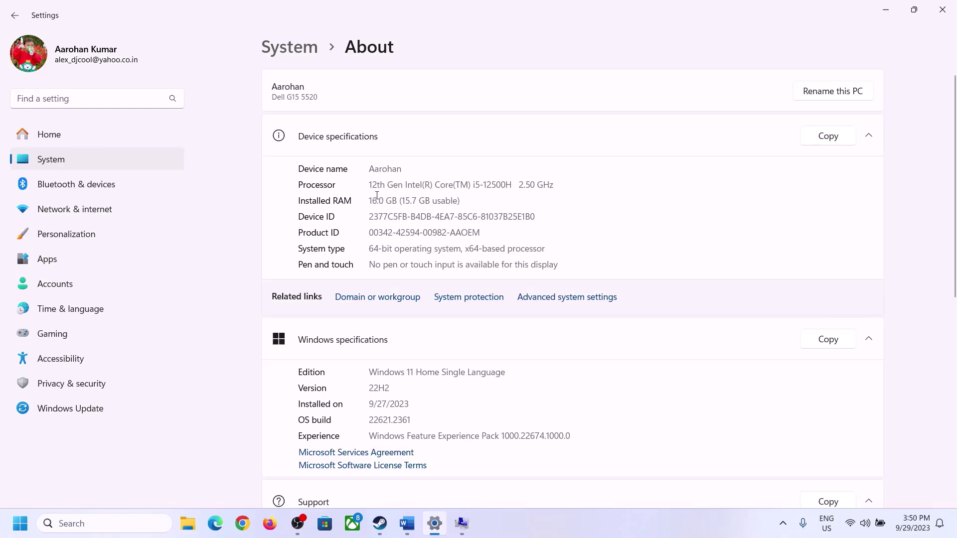
drag(377, 197, 367, 201)
Return to the Virtual Memory dialog, run "calc" to open Calculator, and place its window beside the dialog
click(462, 523)
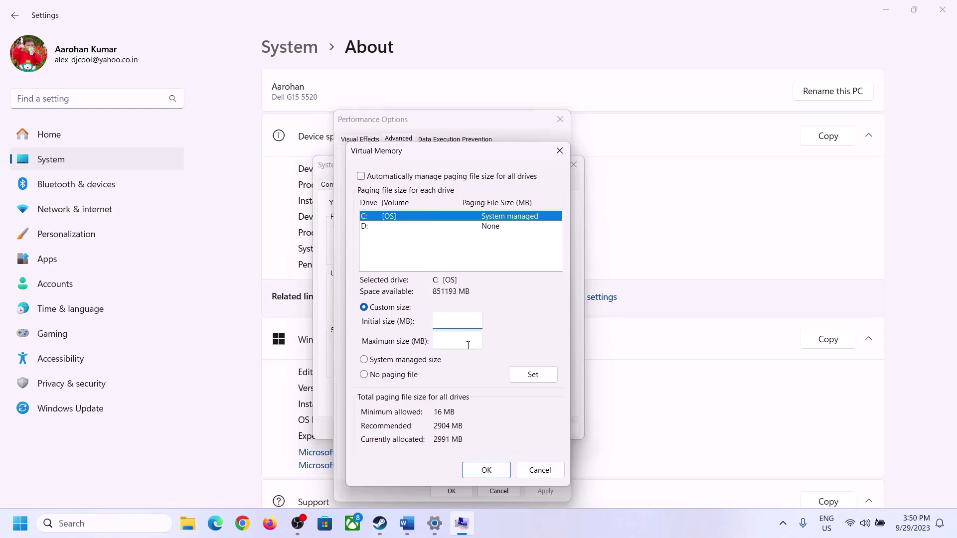
mouse_move(426, 529)
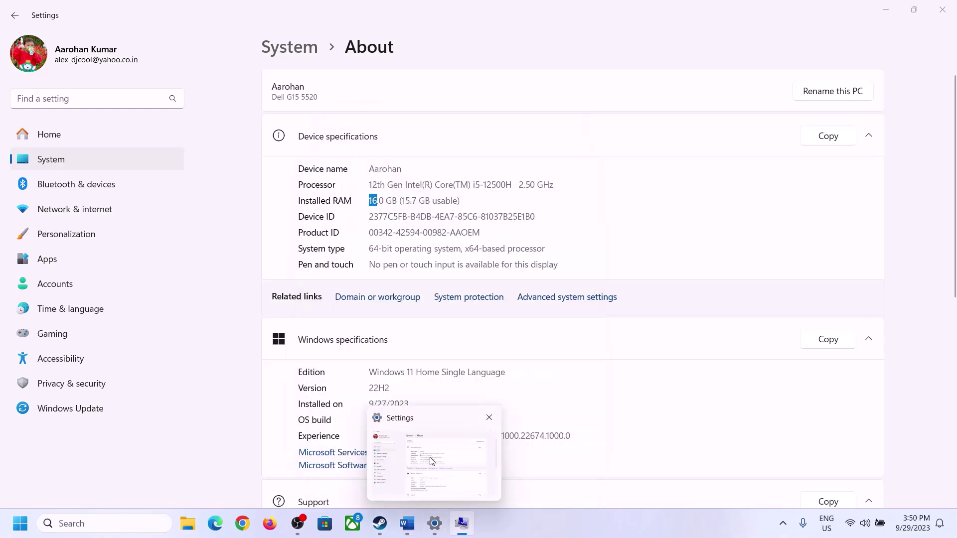
key(super+r)
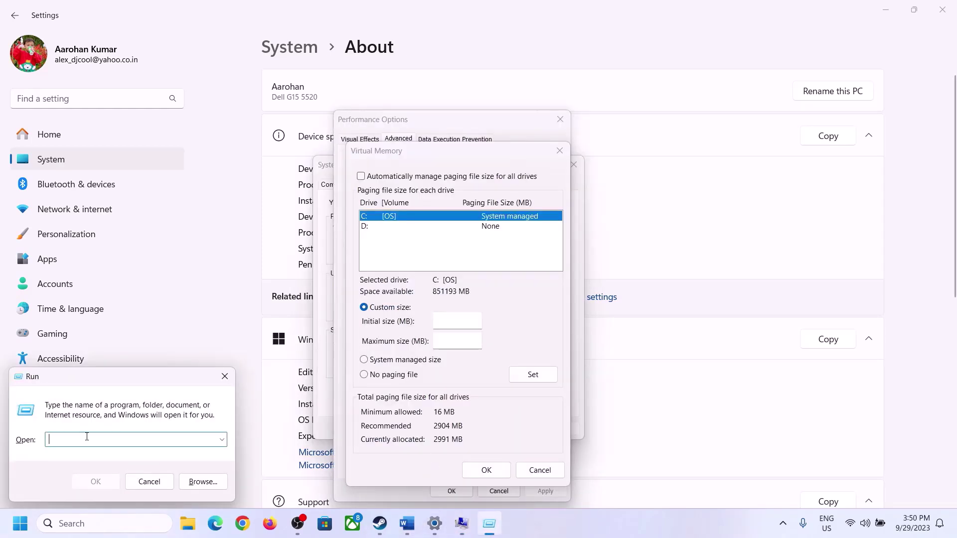
text(calc)
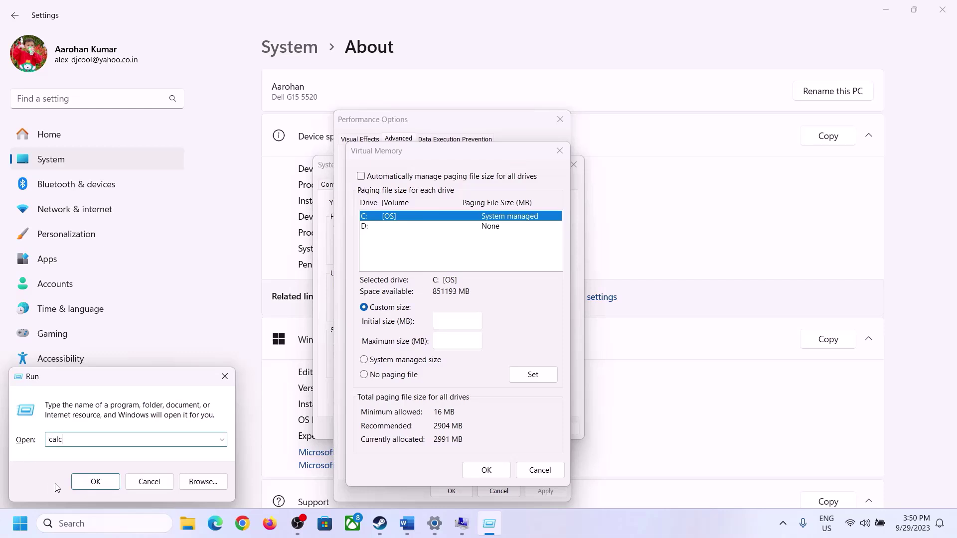
click(95, 482)
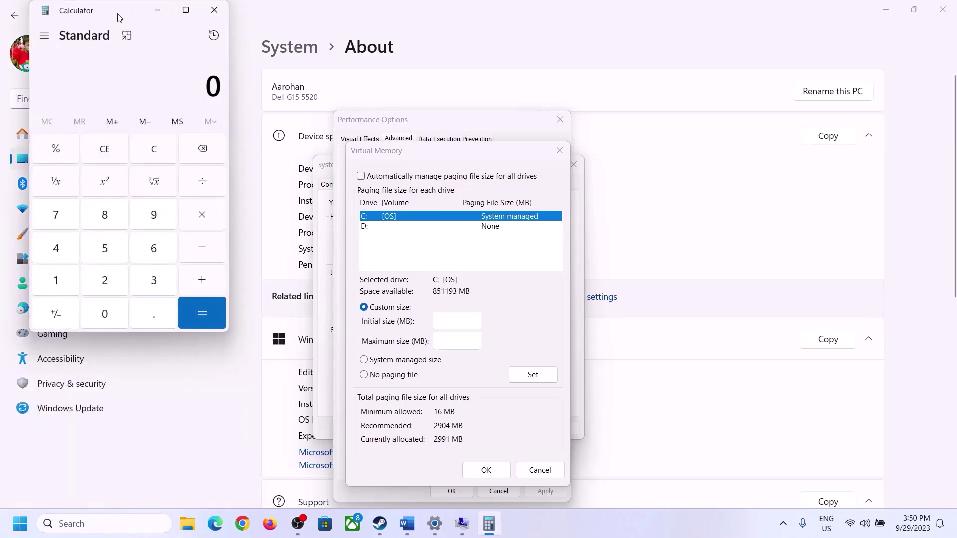
drag(119, 19, 697, 163)
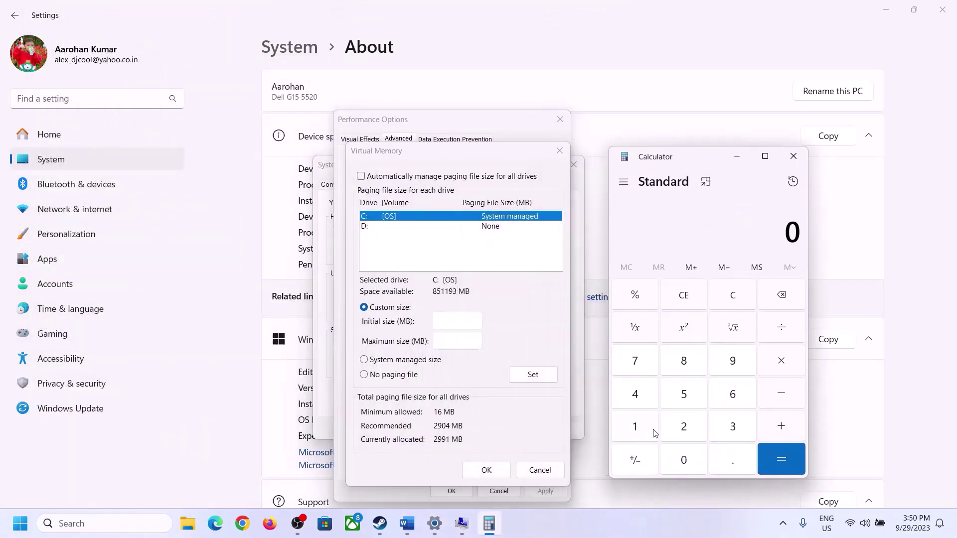
Check the size formulas in the Word document, then calculate 16 × 1024 in Calculator to convert the RAM to megabytes
click(407, 531)
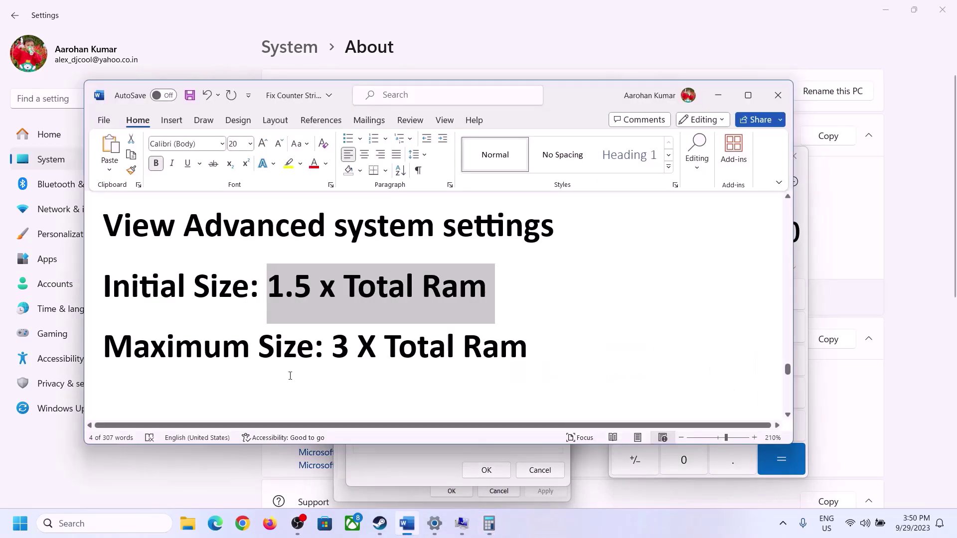
click(489, 524)
click(636, 429)
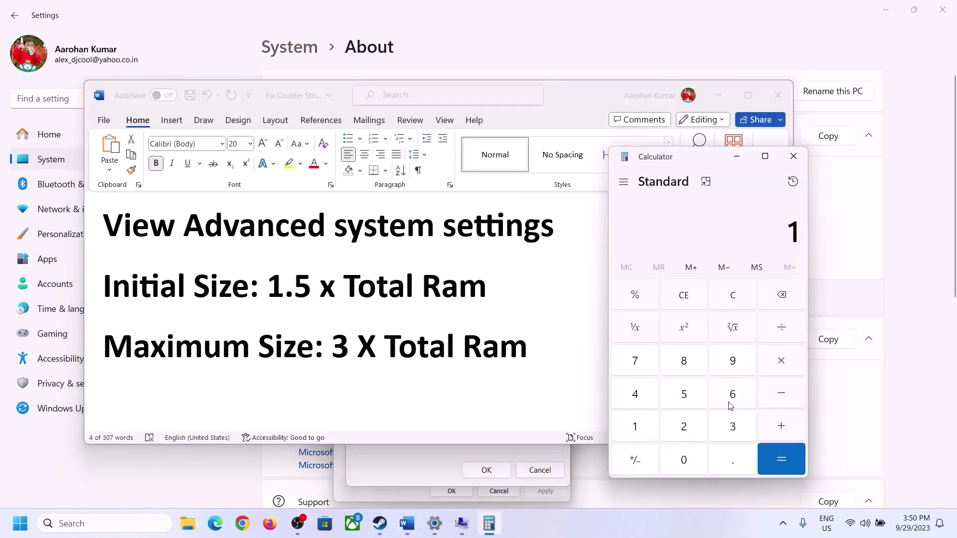
click(730, 399)
click(736, 305)
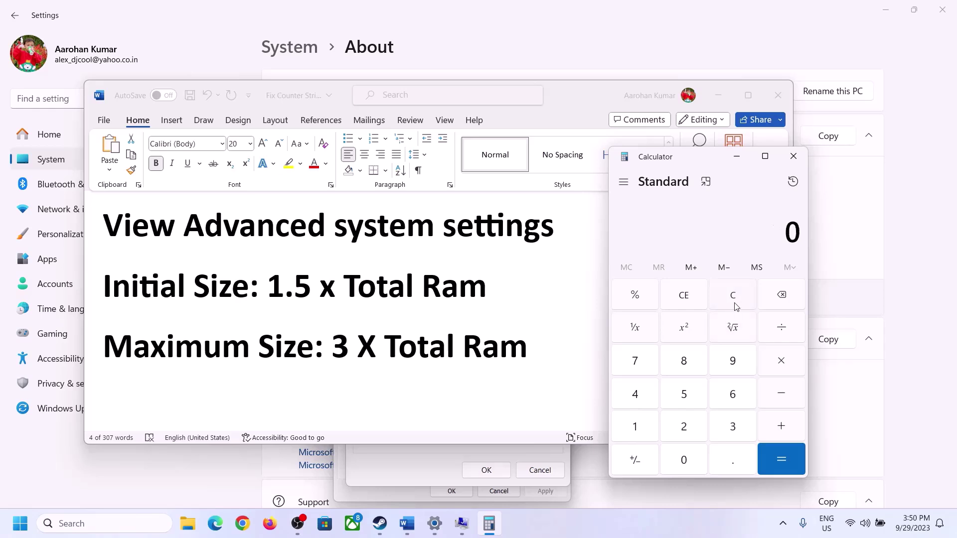
click(643, 427)
click(718, 398)
click(780, 369)
click(635, 432)
click(685, 461)
click(685, 429)
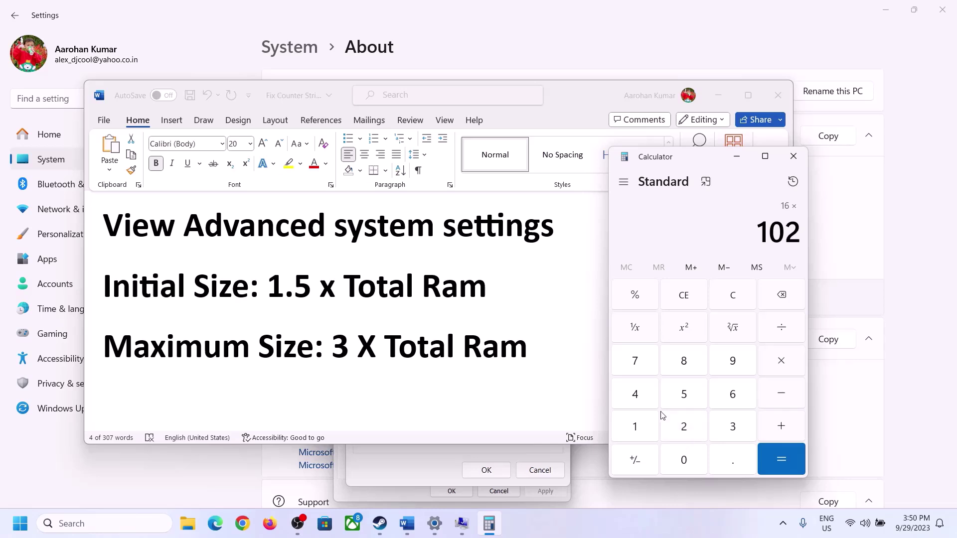
click(643, 403)
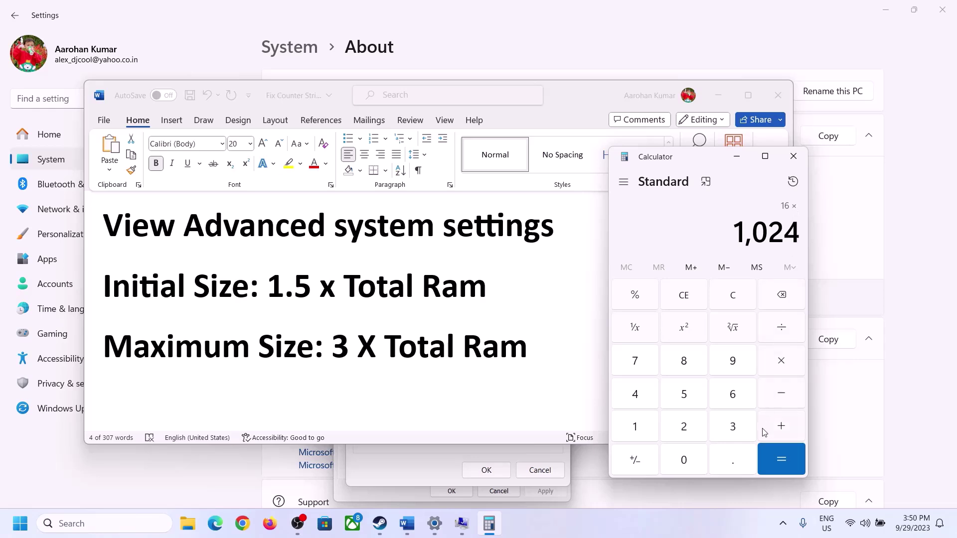
click(780, 461)
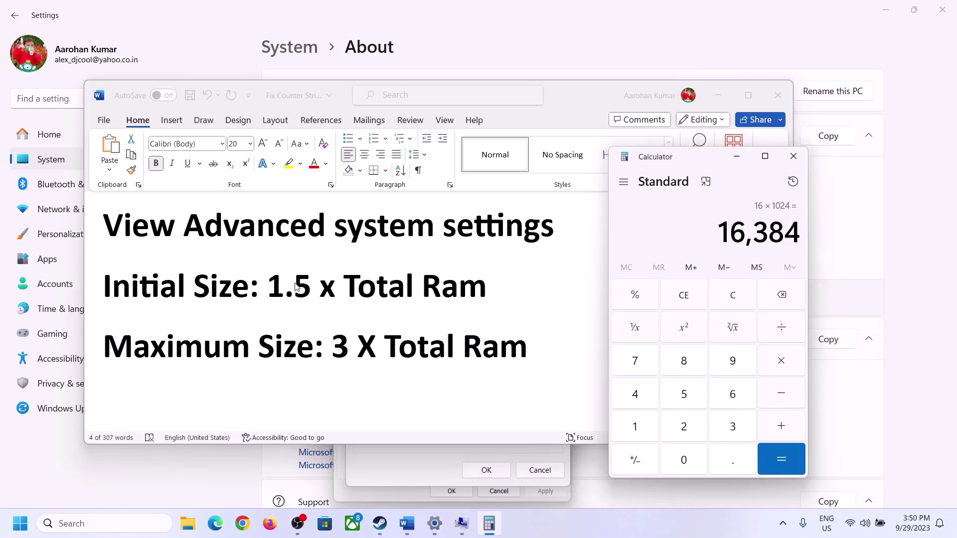
Multiply the RAM amount in megabytes by 1.5 to get the initial paging file size
click(781, 361)
click(646, 428)
click(732, 459)
click(684, 394)
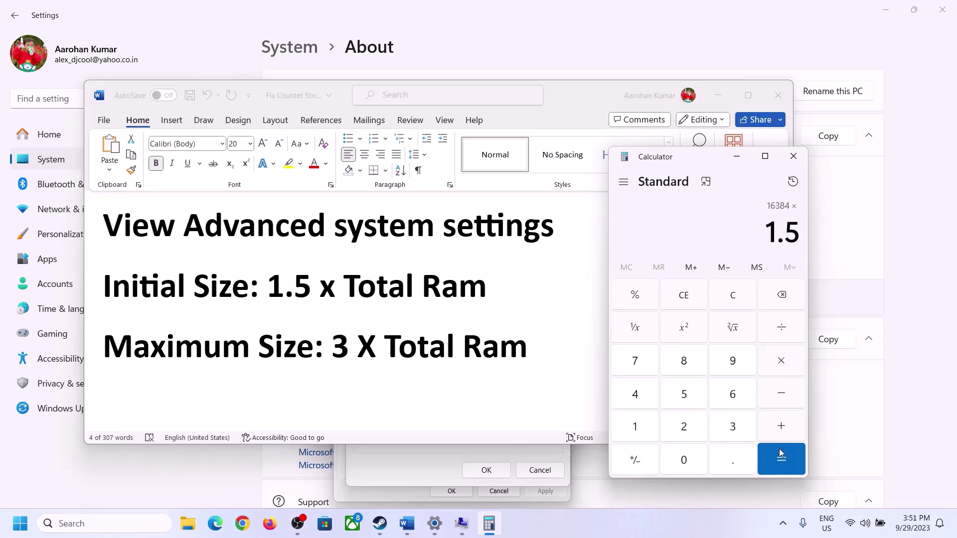
click(781, 454)
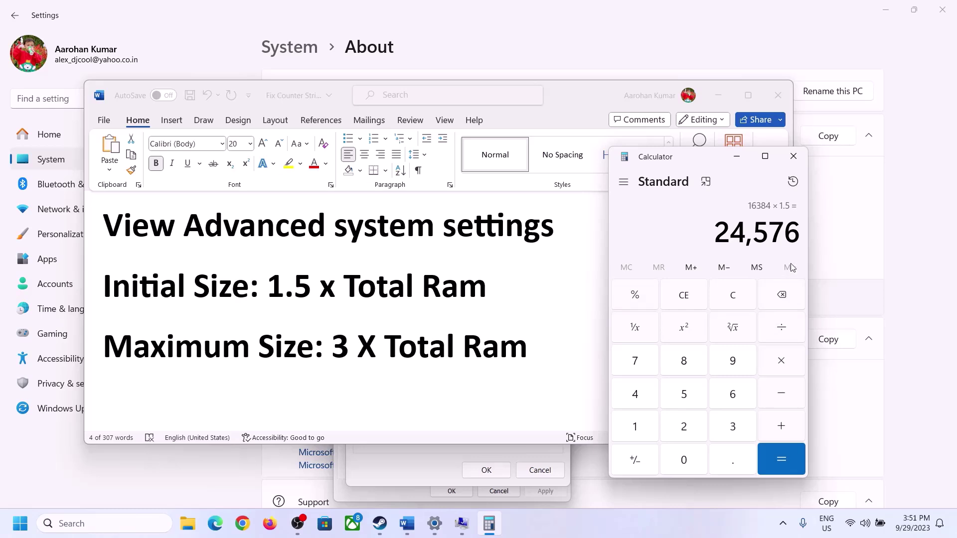
Set the custom initial size of drive C:'s paging file to 24576 MB in the Virtual Memory dialog
click(422, 465)
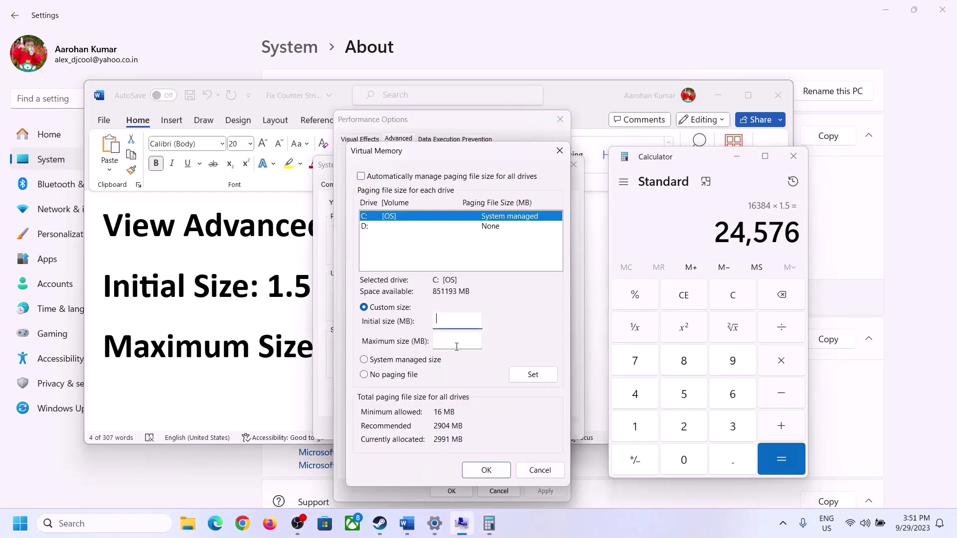
click(449, 315)
text(245)
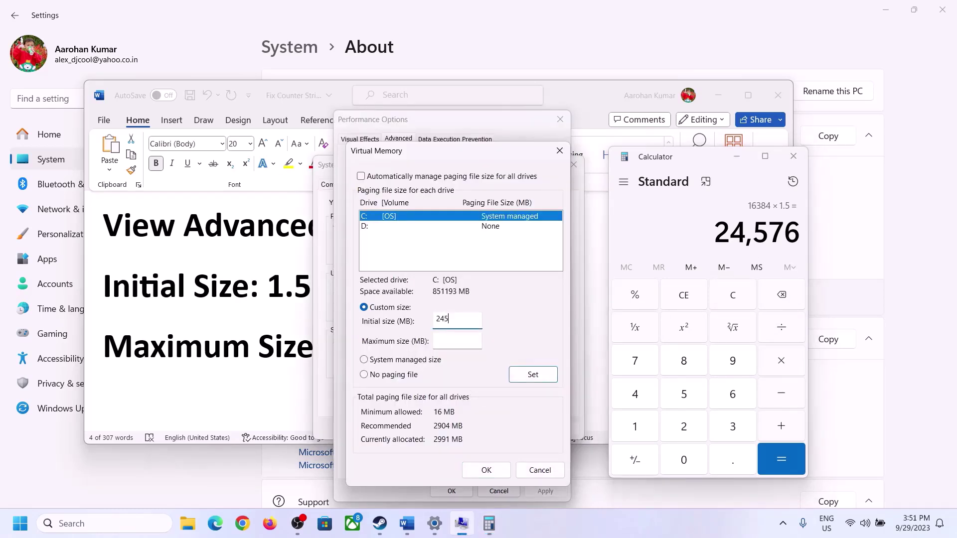
text(76)
click(479, 340)
Clear Calculator, recheck the installed RAM in Settings, and calculate 16 × 1024 again for the maximum size
click(273, 353)
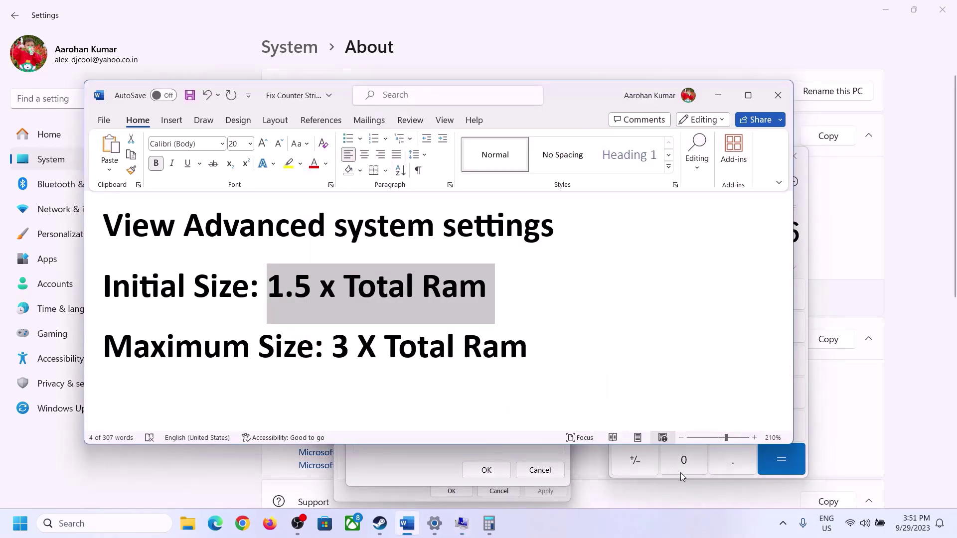
click(803, 261)
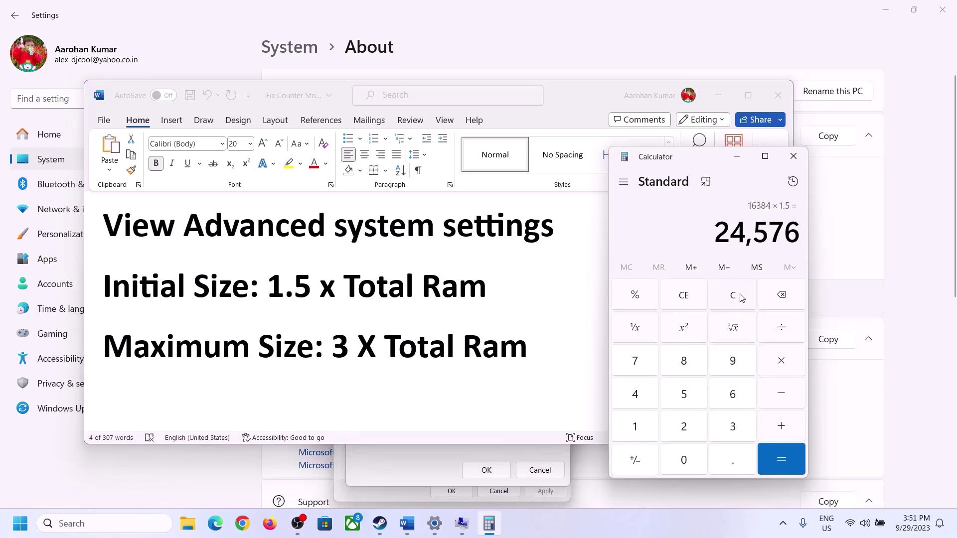
click(741, 295)
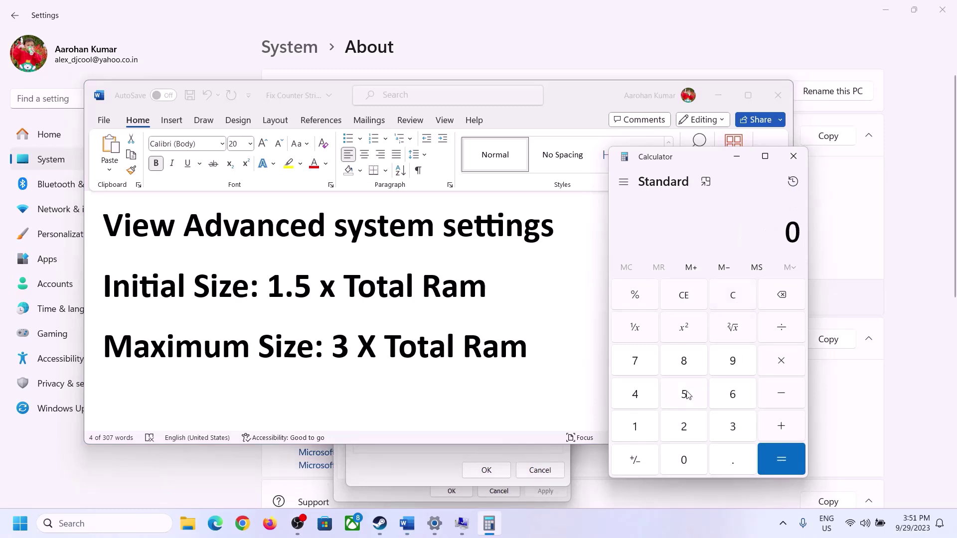
click(434, 524)
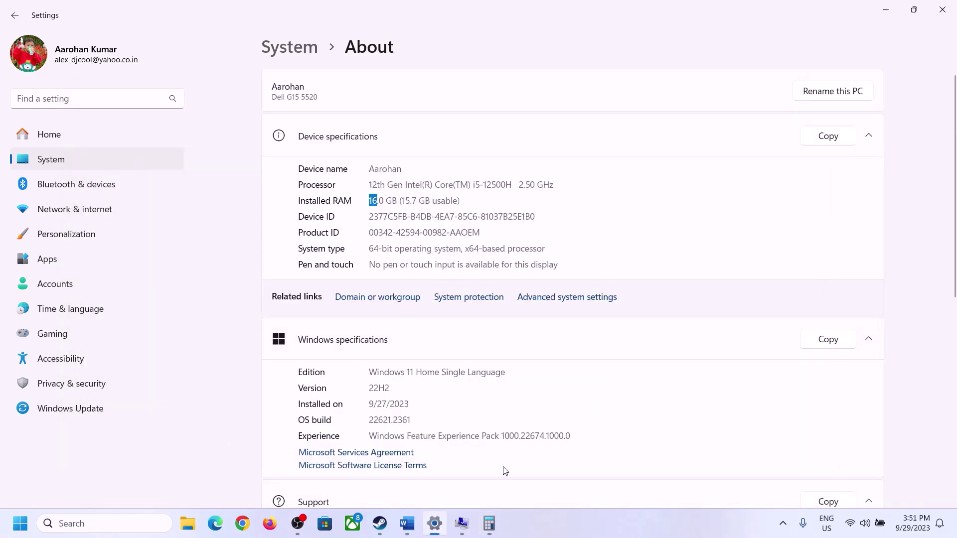
click(489, 523)
click(645, 423)
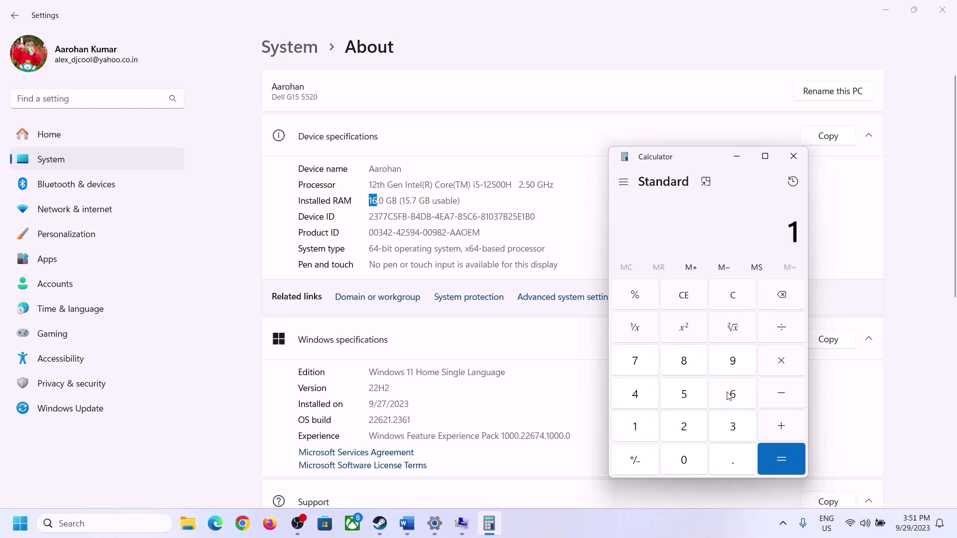
click(730, 396)
click(780, 362)
click(641, 424)
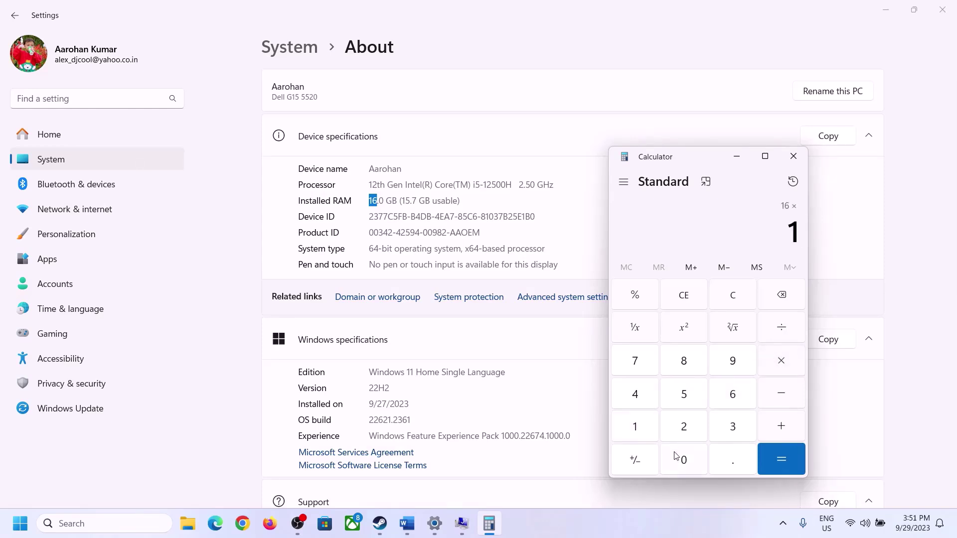
click(681, 455)
click(683, 426)
click(635, 394)
click(769, 471)
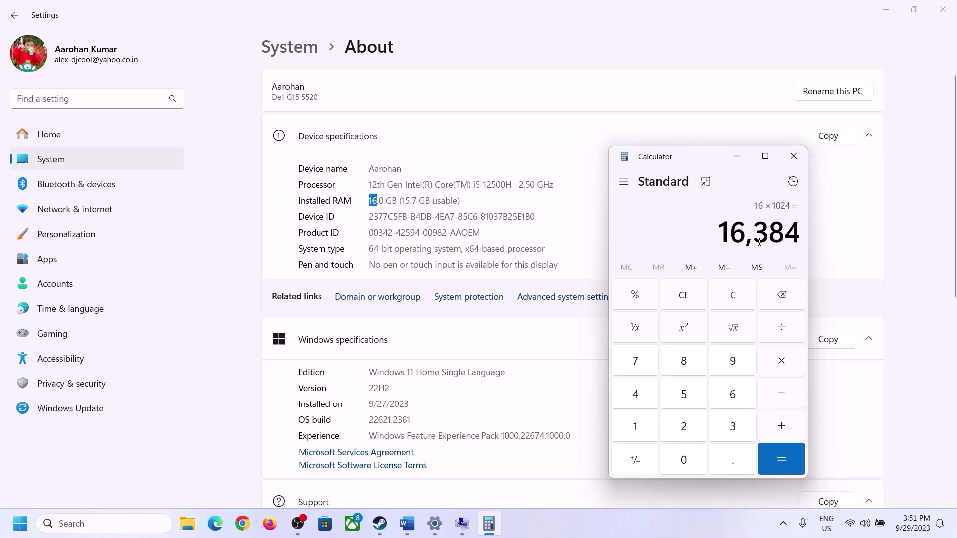
Check the maximum size formula in the Word document and multiply the RAM in megabytes by 3
click(406, 522)
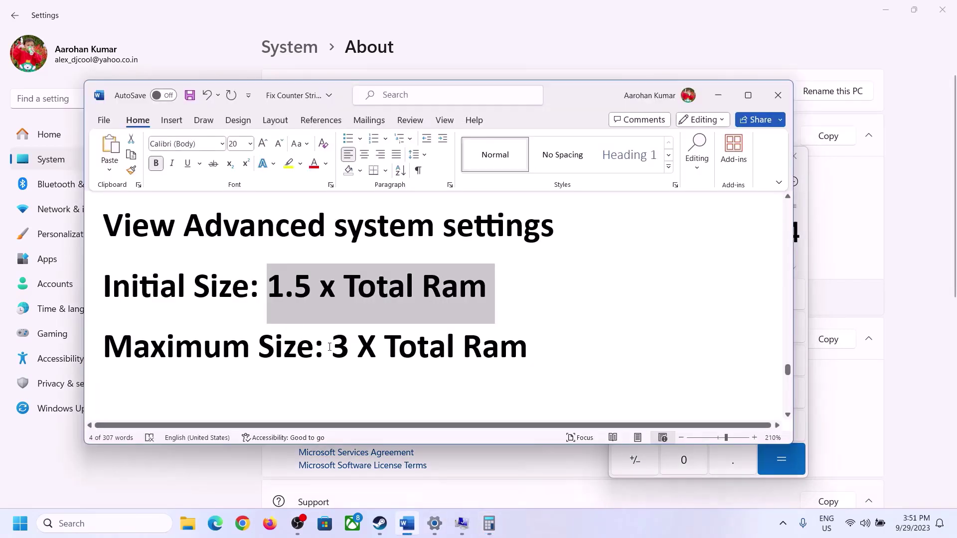
click(489, 523)
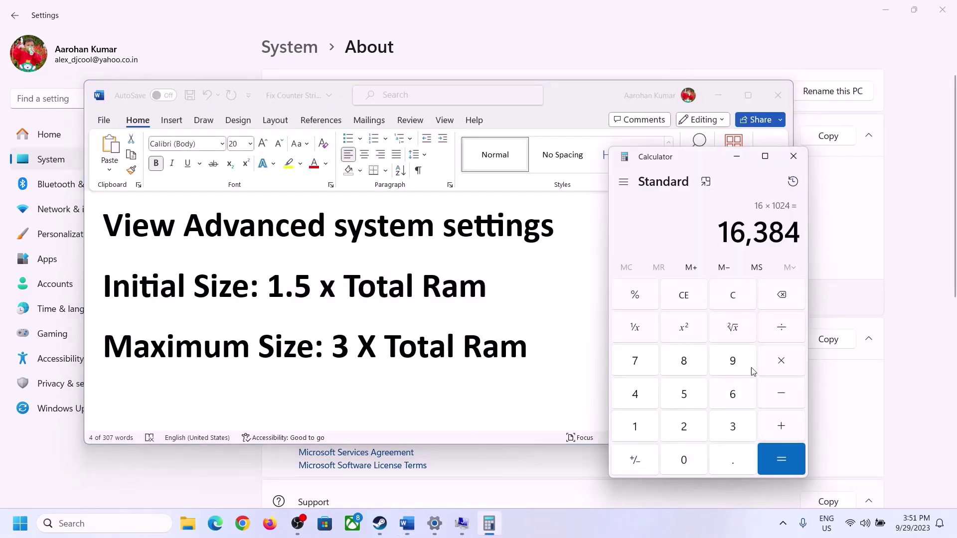
click(781, 362)
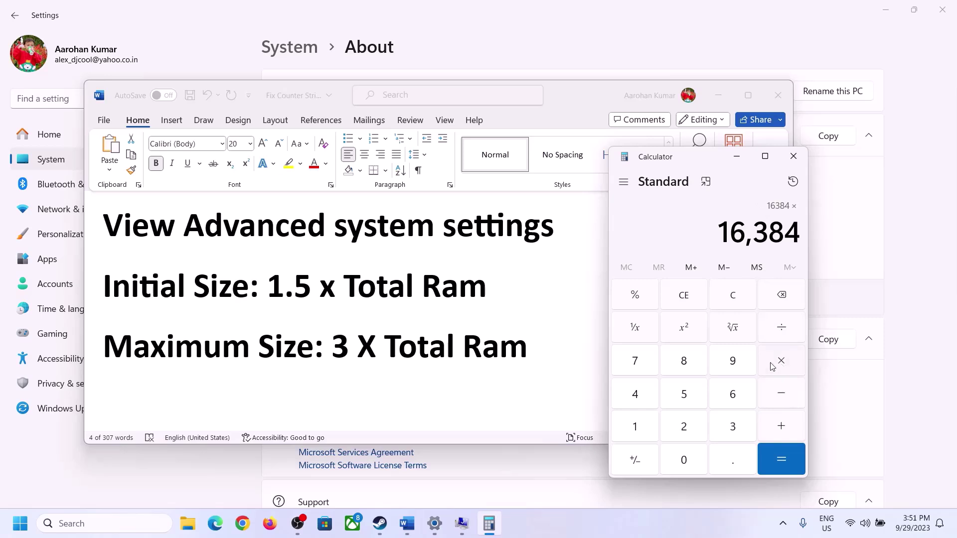
click(721, 429)
click(789, 458)
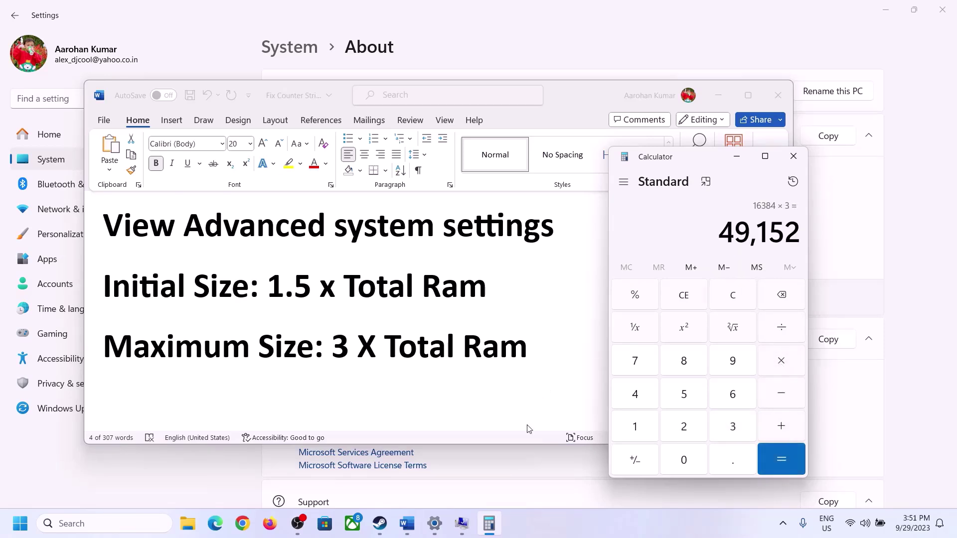
Set drive C:'s maximum paging file size to 49152 MB, assign the custom size range and confirm the Virtual Memory dialog
click(462, 525)
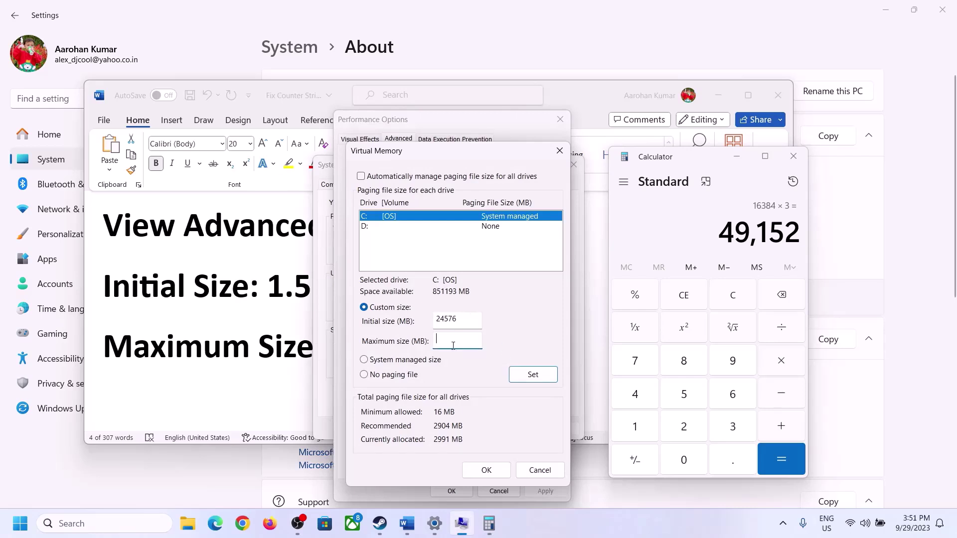
text(49152)
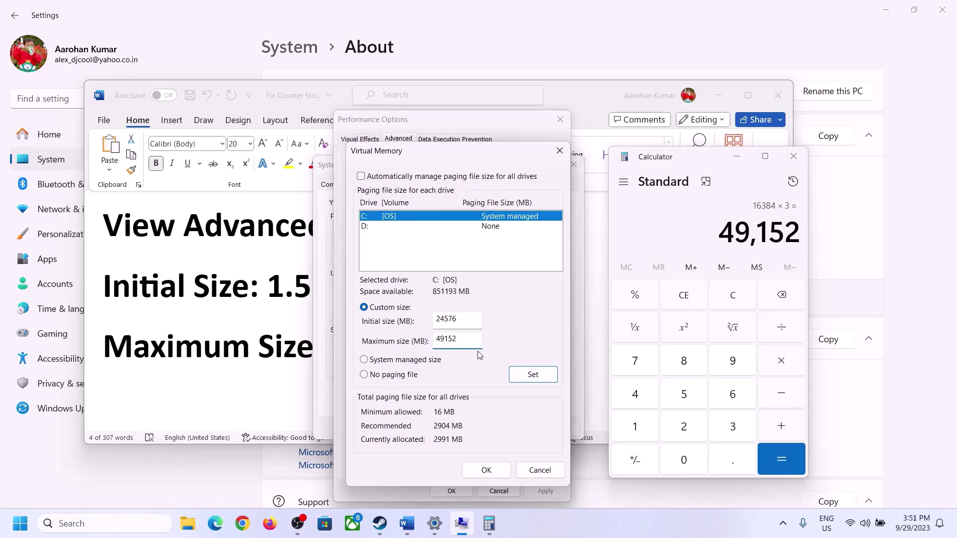
click(533, 377)
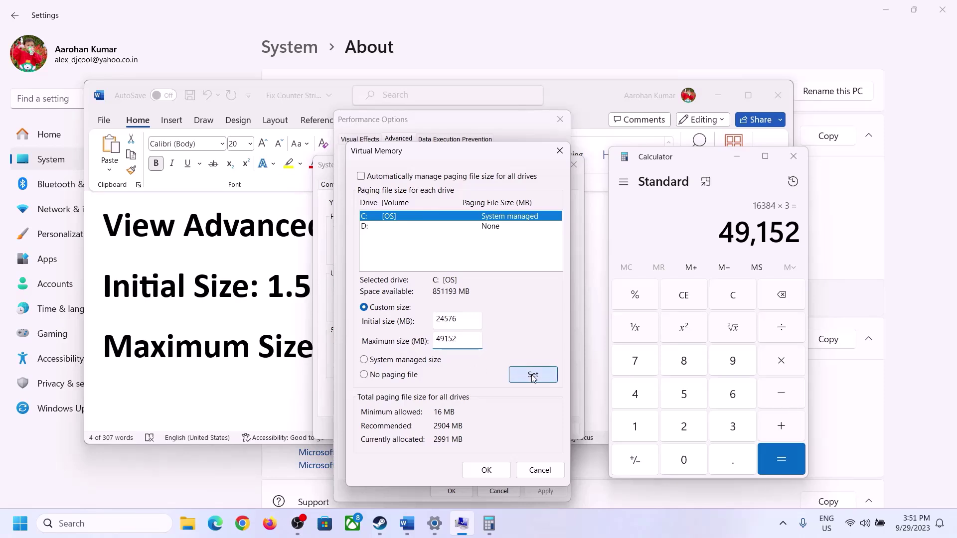
click(486, 470)
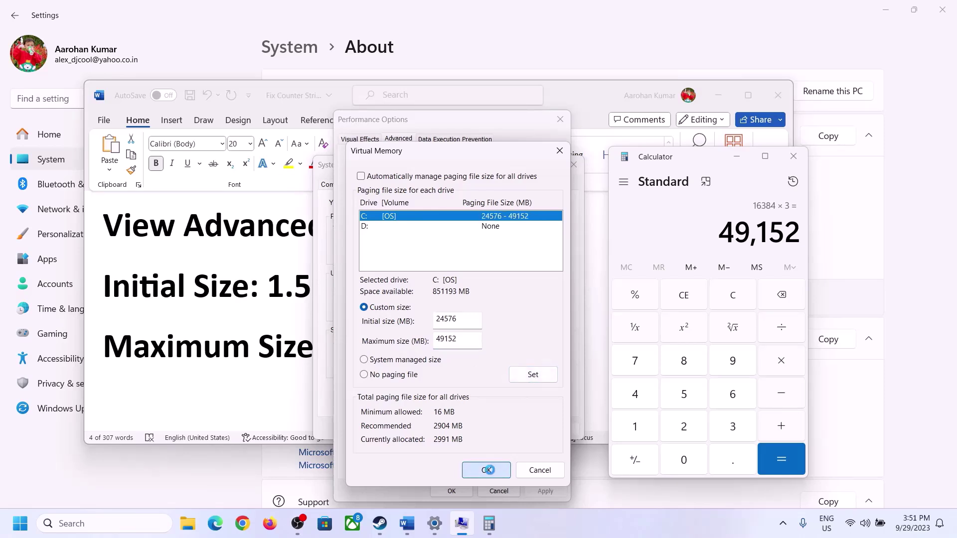
click(594, 308)
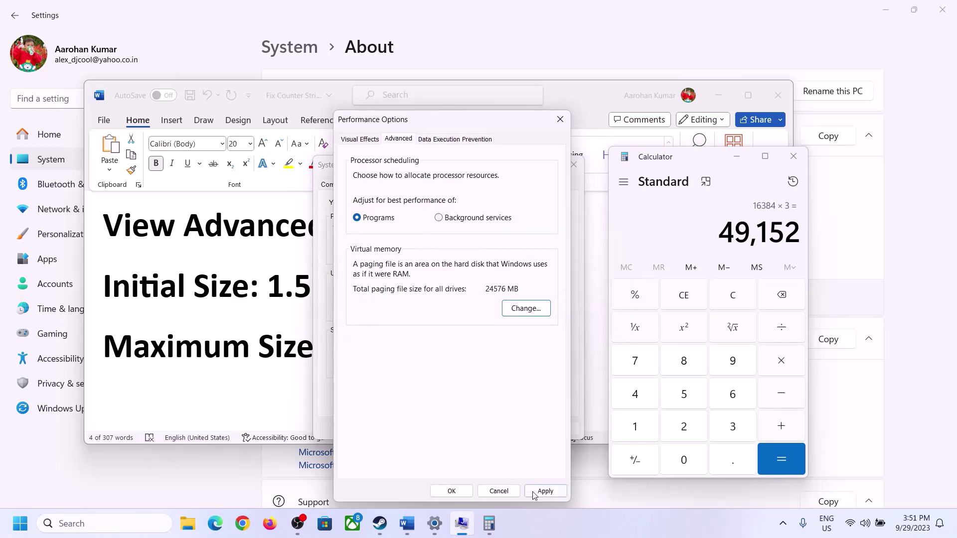
Confirm the Performance Options and System Properties dialogs and dismiss the restart prompt without restarting
click(453, 492)
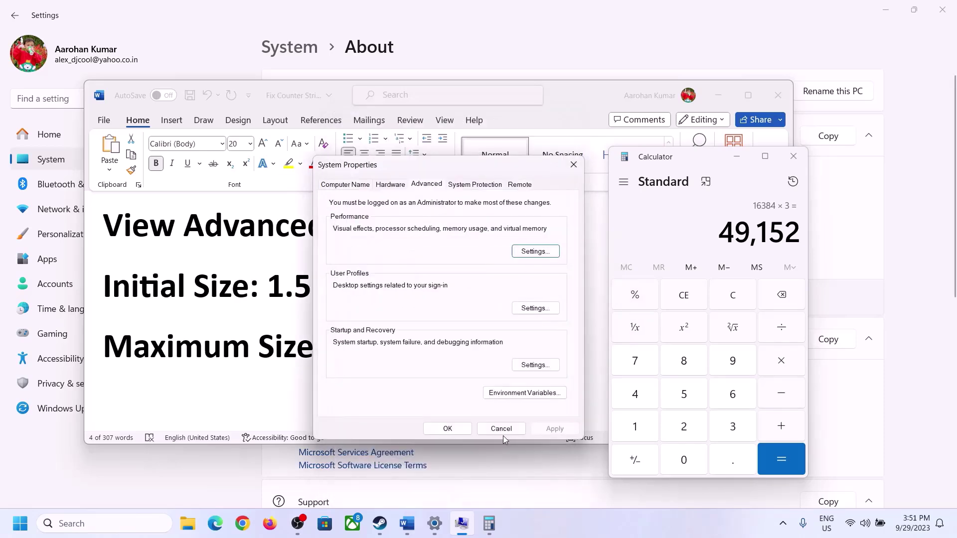
click(455, 429)
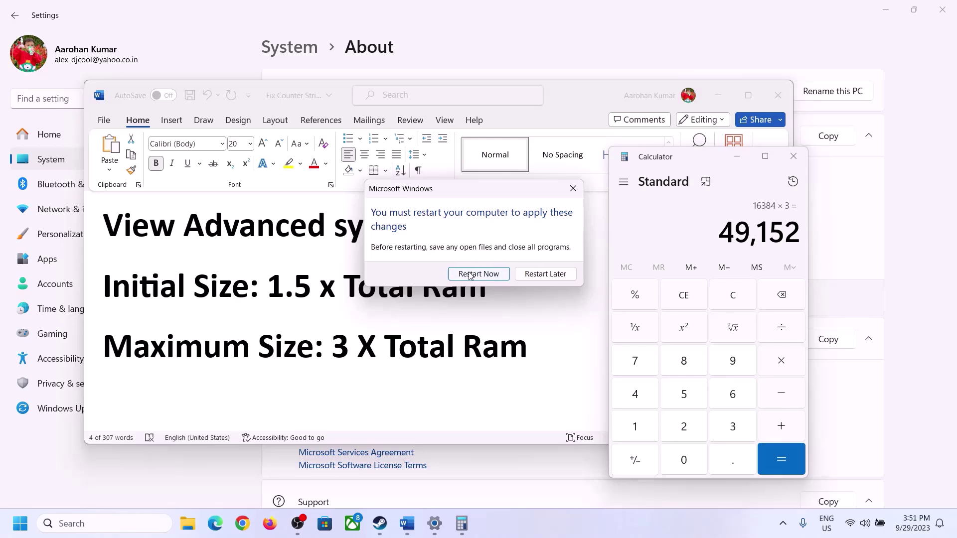
click(572, 187)
click(609, 537)
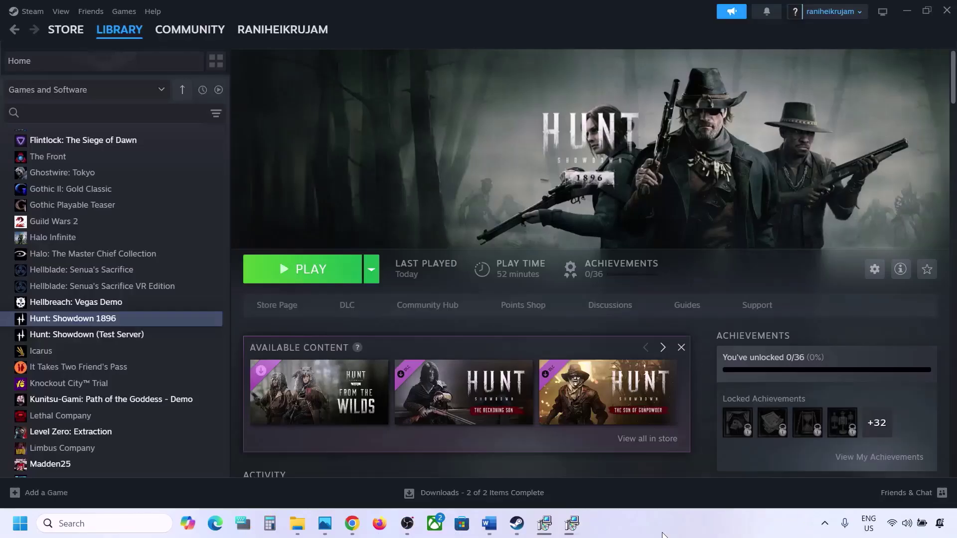
Switch to the Word document, maximize it and read Step 13 on unplugging external devices, extra USB adapters and controllers, and disabling overlays
click(488, 523)
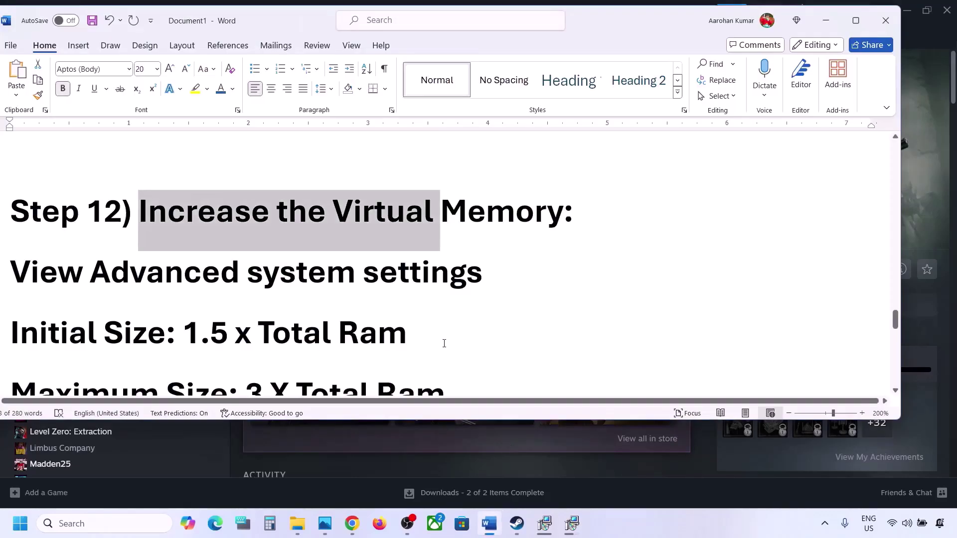
scroll(444, 343, down, 2)
scroll(444, 343, down, 3)
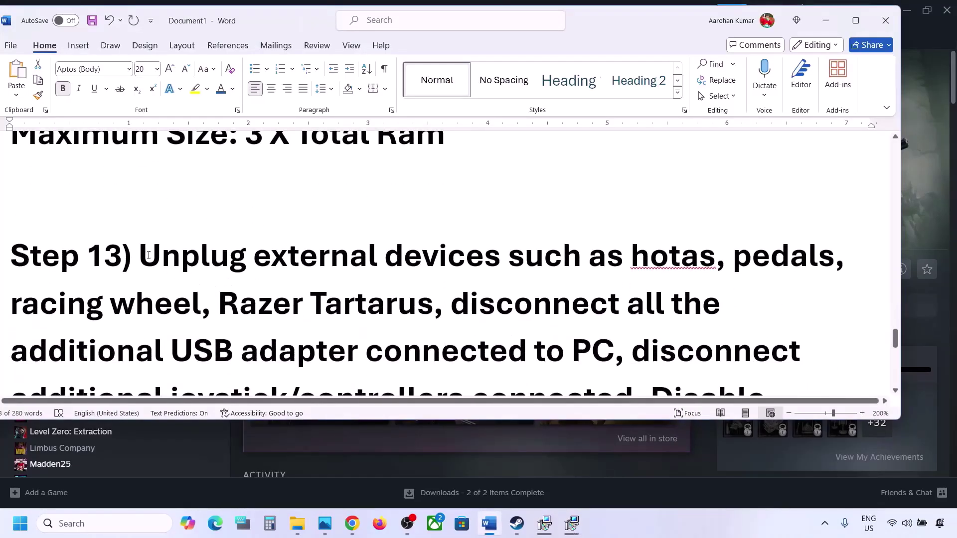
drag(142, 251, 571, 351)
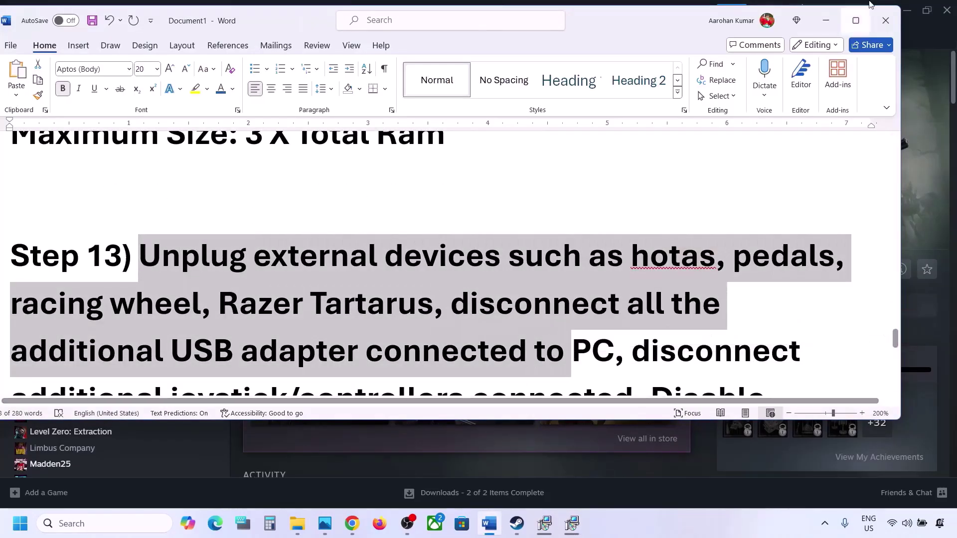
click(858, 20)
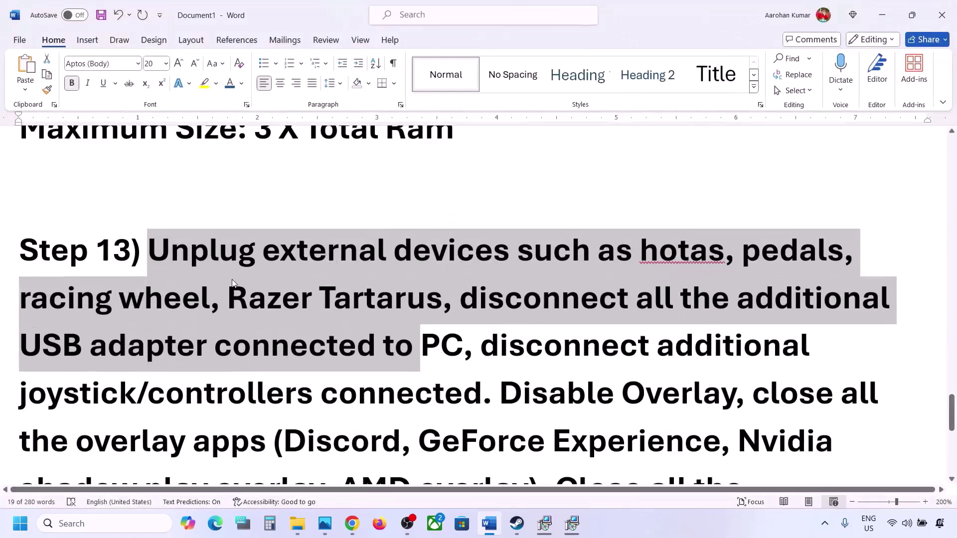
click(232, 283)
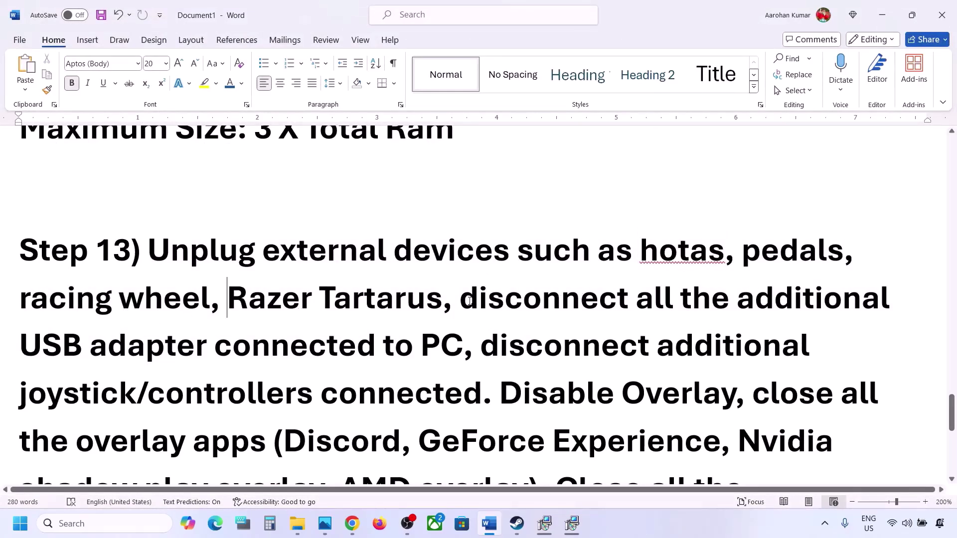
drag(461, 299, 481, 386)
scroll(499, 349, down, 2)
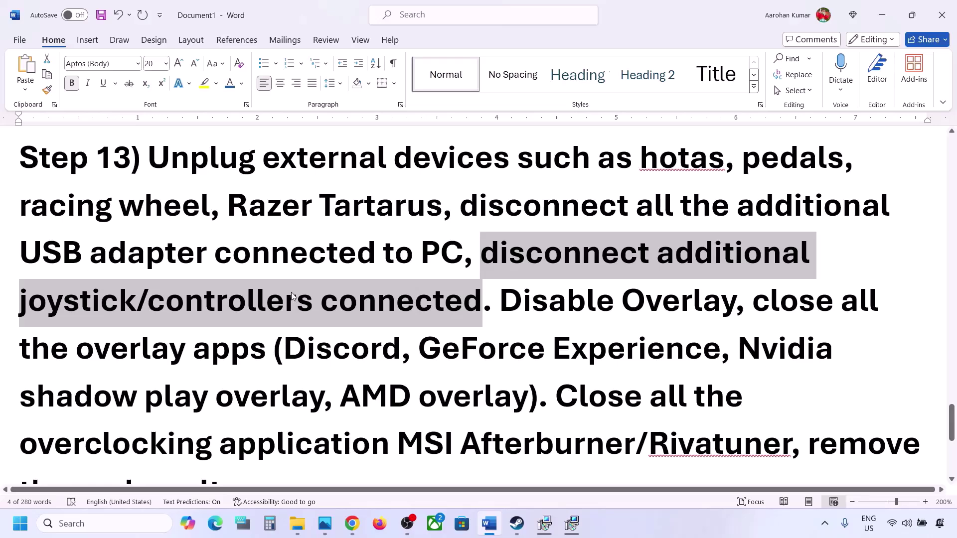
scroll(527, 269, down, 1)
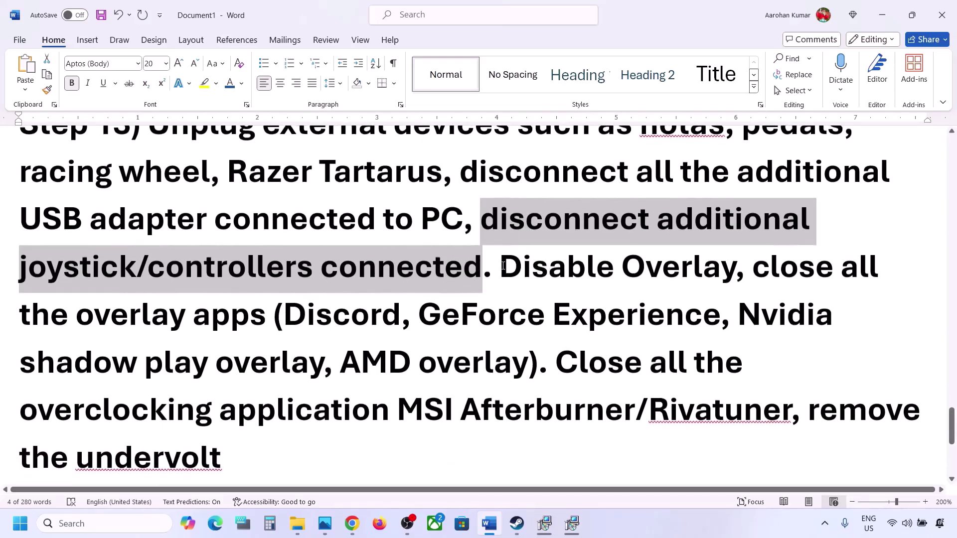
drag(503, 266, 754, 268)
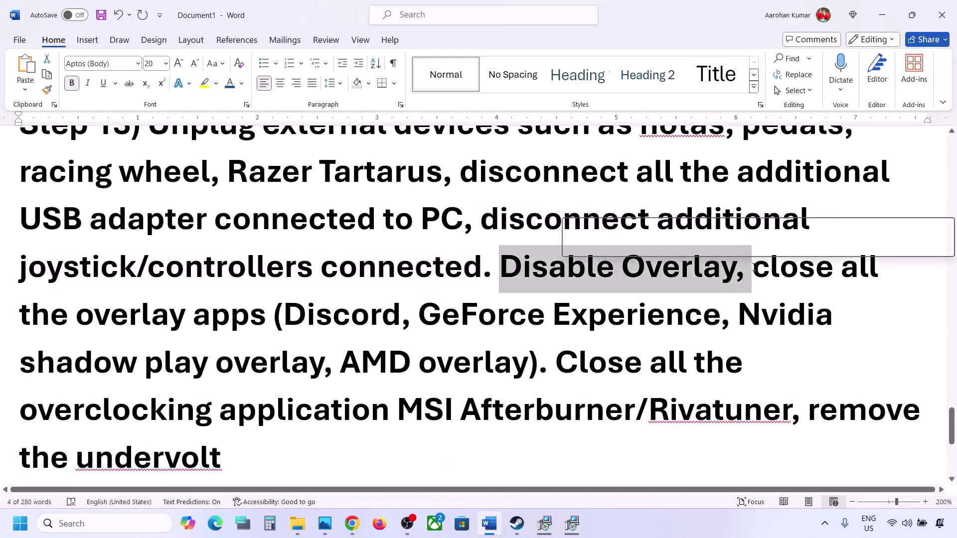
Switch to Steam and check the in-game Steam Overlay setting in the properties of Hunt: Showdown 1896
click(517, 531)
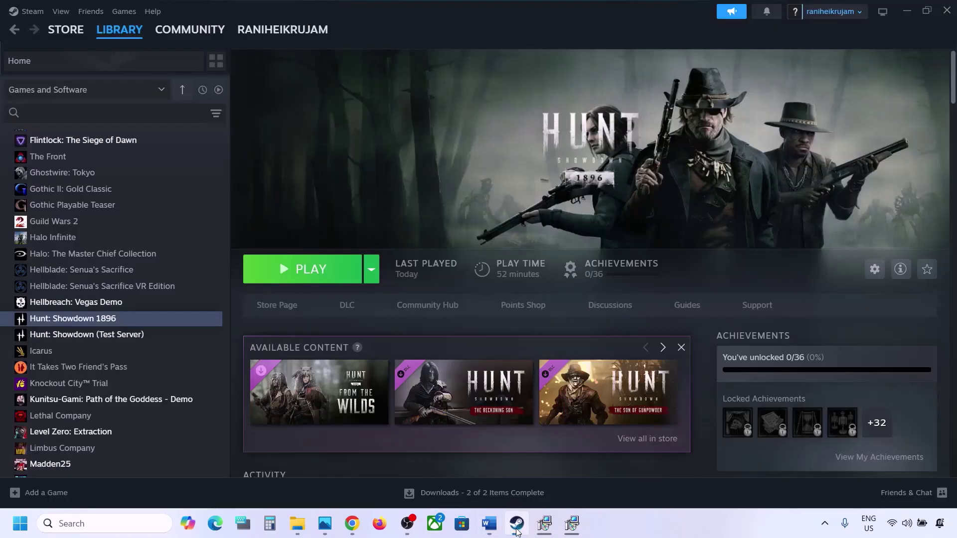
right_click(126, 323)
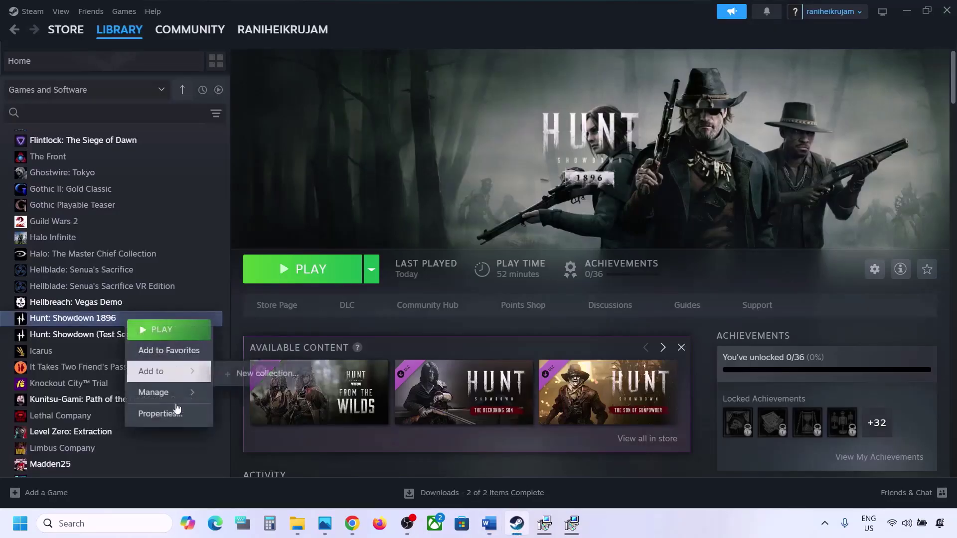
click(160, 412)
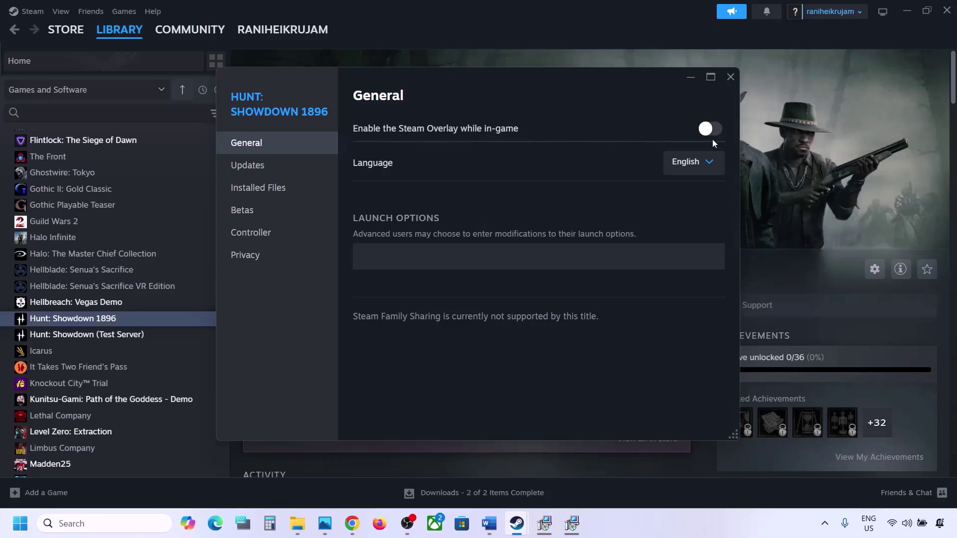
click(729, 78)
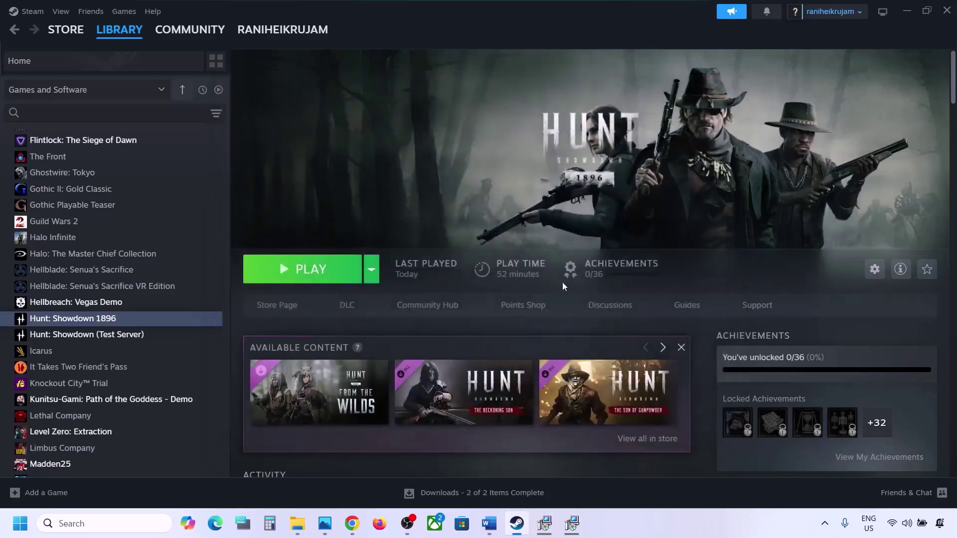
Return to the Word document and read the rest of Step 13 on closing overlay apps and overclocking applications and removing the undervolt
click(501, 522)
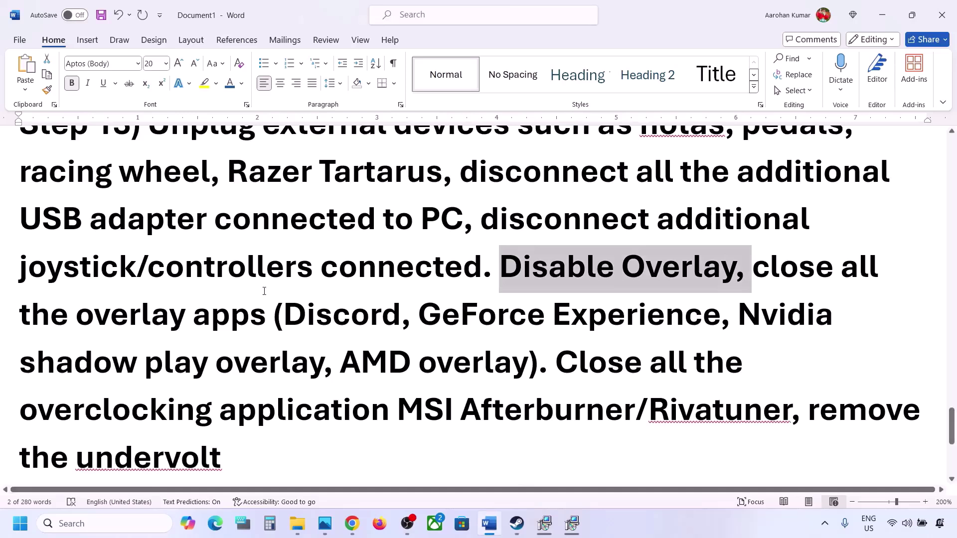
drag(278, 308, 635, 328)
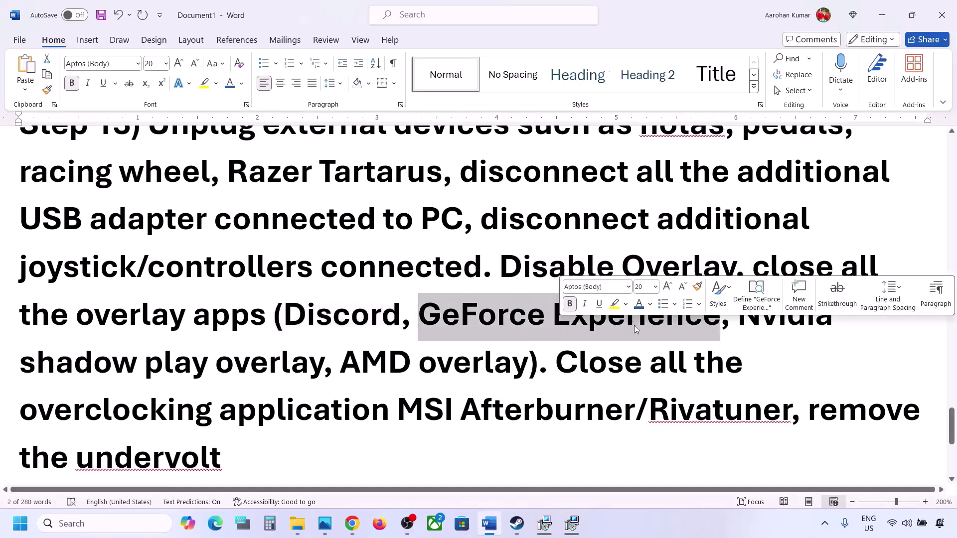
click(489, 272)
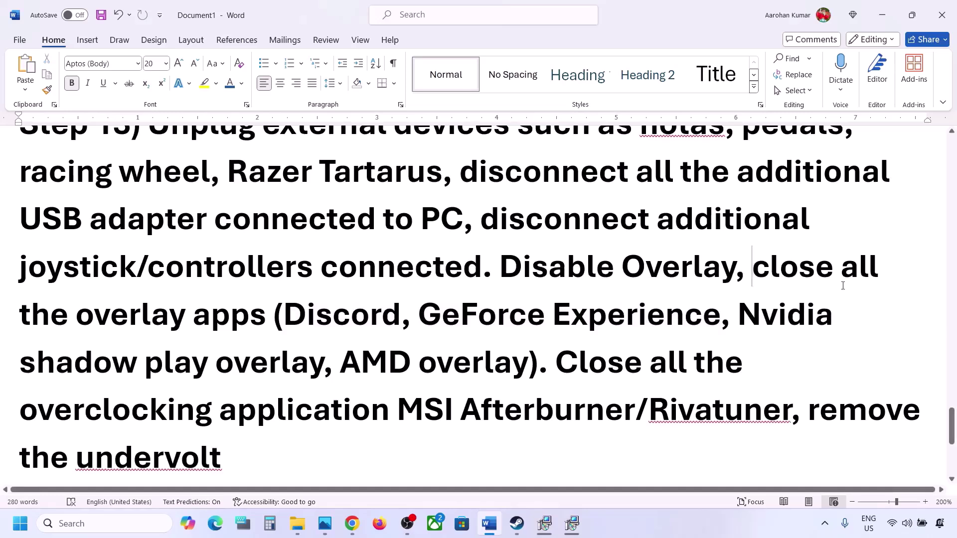
drag(842, 285, 705, 412)
drag(341, 433, 371, 418)
click(379, 417)
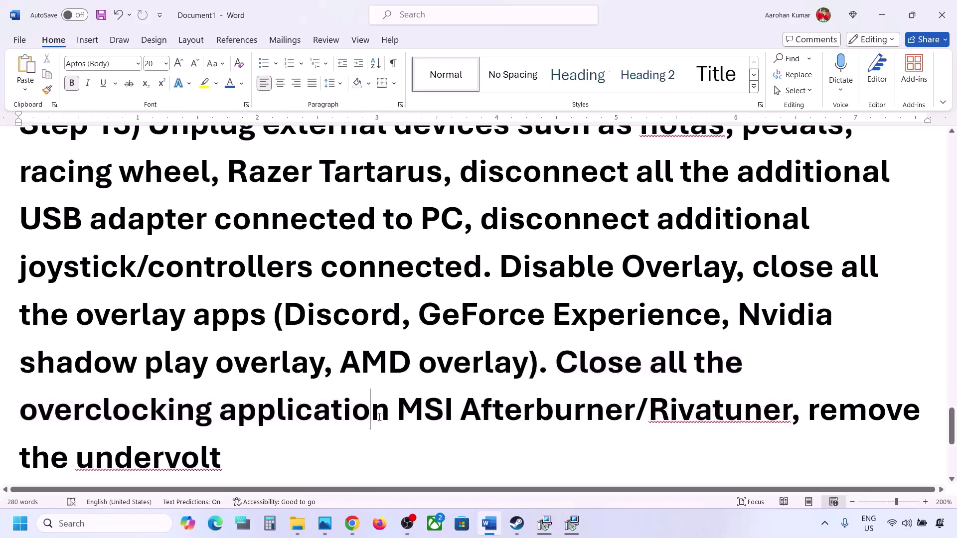
click(576, 368)
double_click(578, 368)
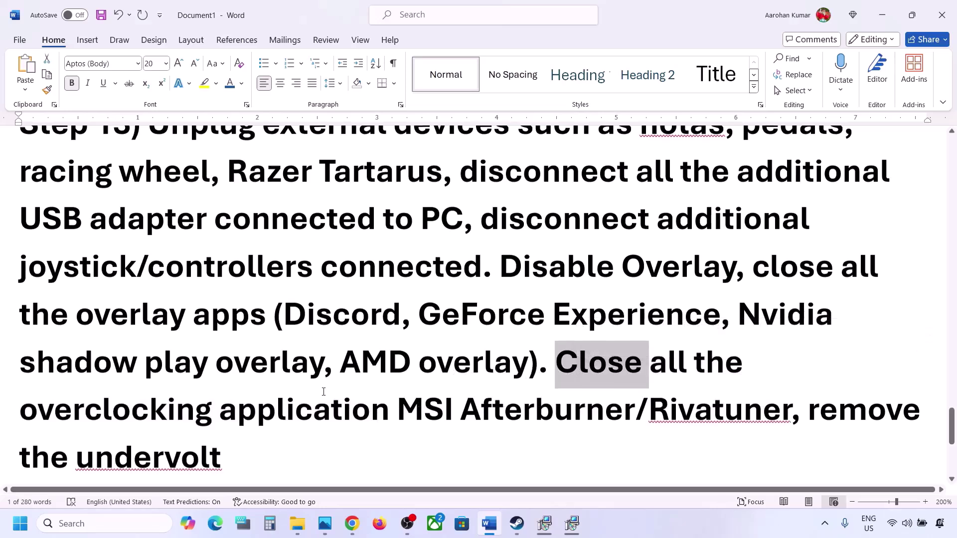
scroll(323, 391, down, 1)
drag(811, 378, 891, 406)
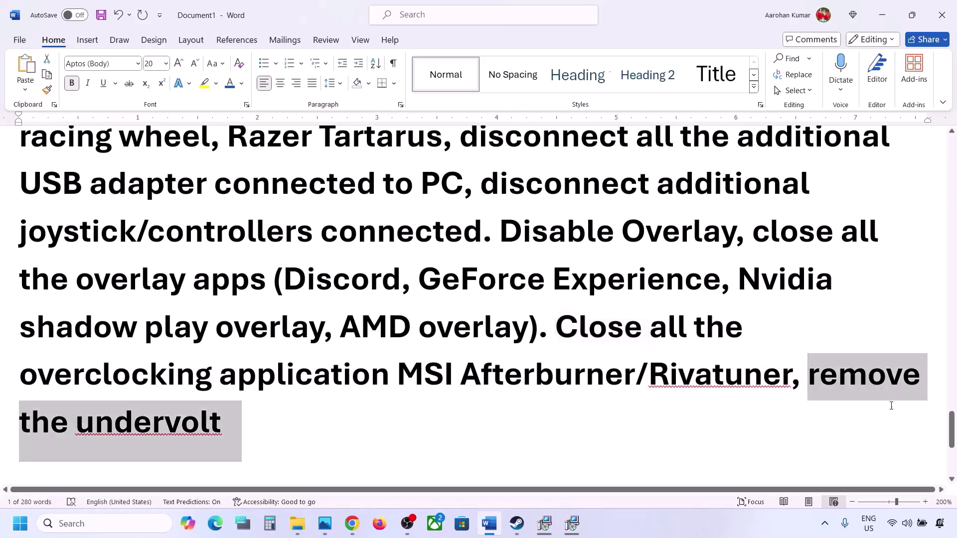
drag(948, 411, 951, 414)
click(498, 393)
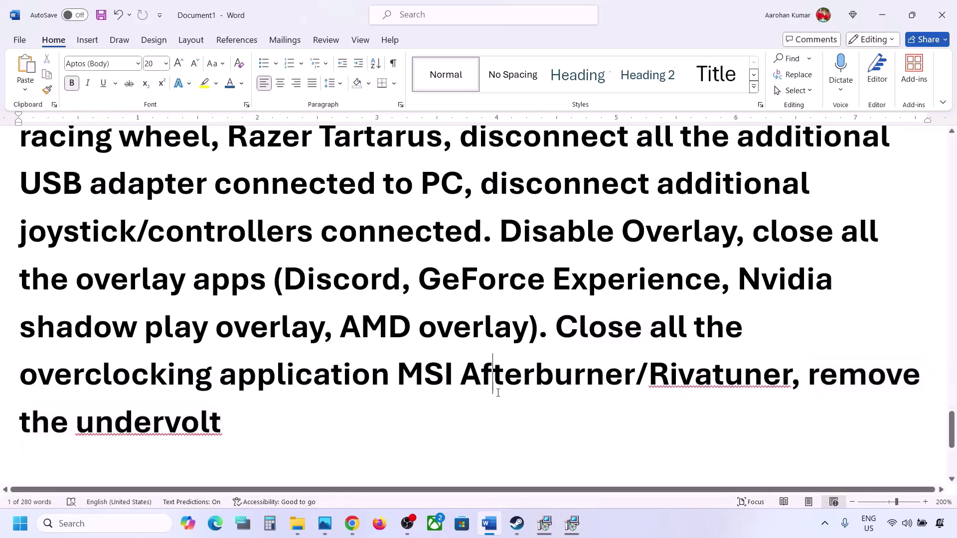